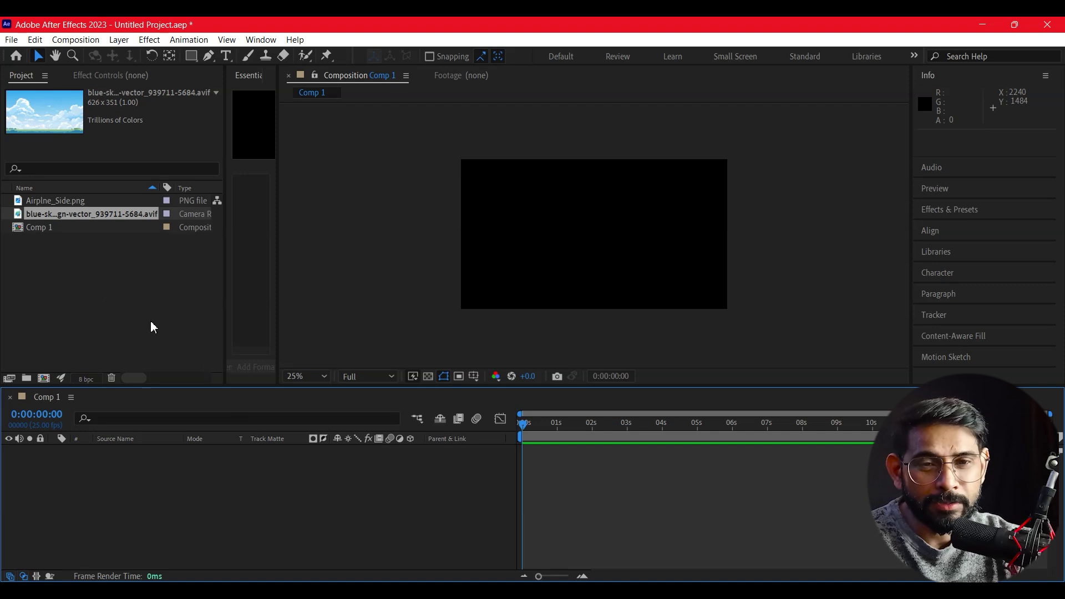
Add the blue-sky clouds image to Comp 1 as a new layer
click(64, 276)
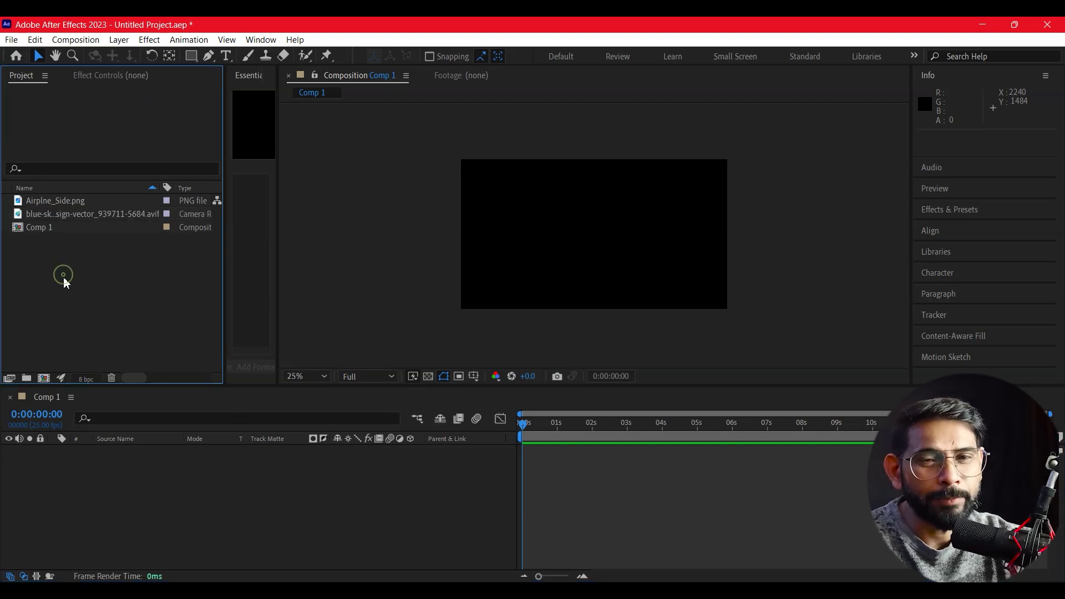
click(42, 202)
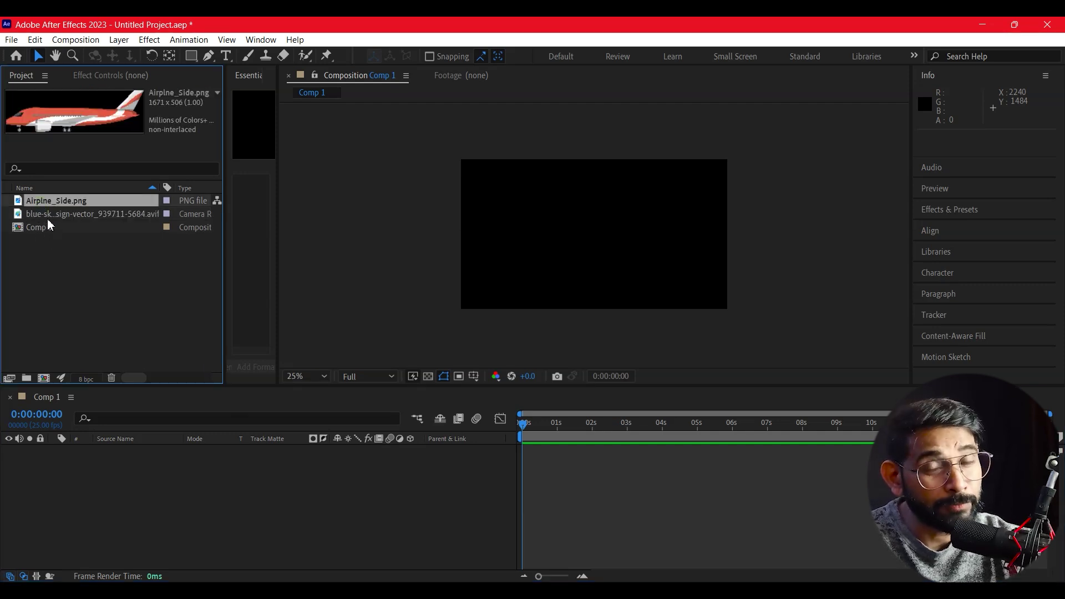
click(48, 219)
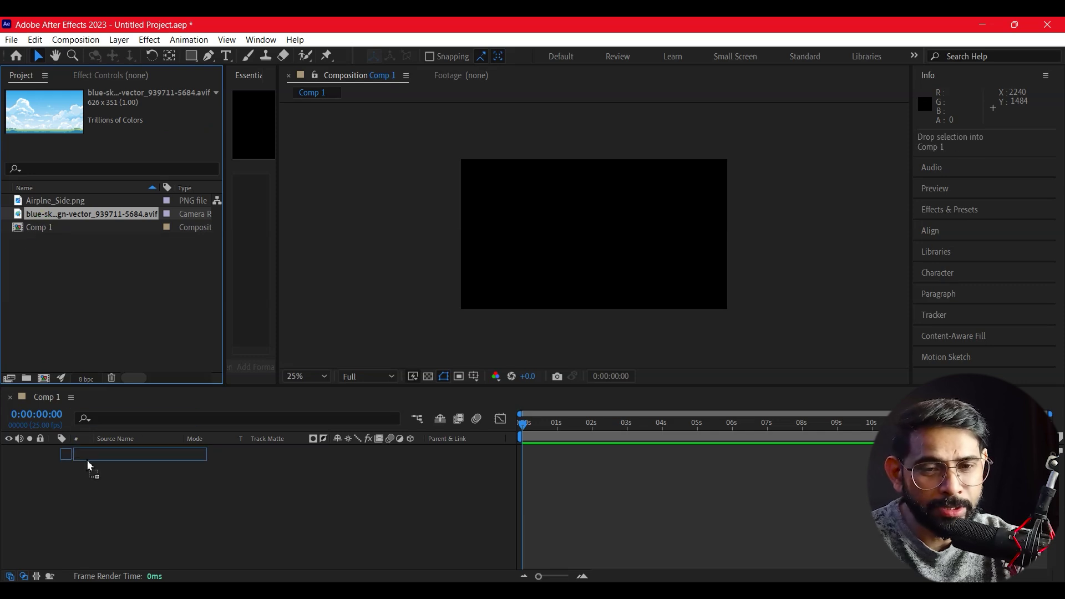
drag(39, 220, 88, 464)
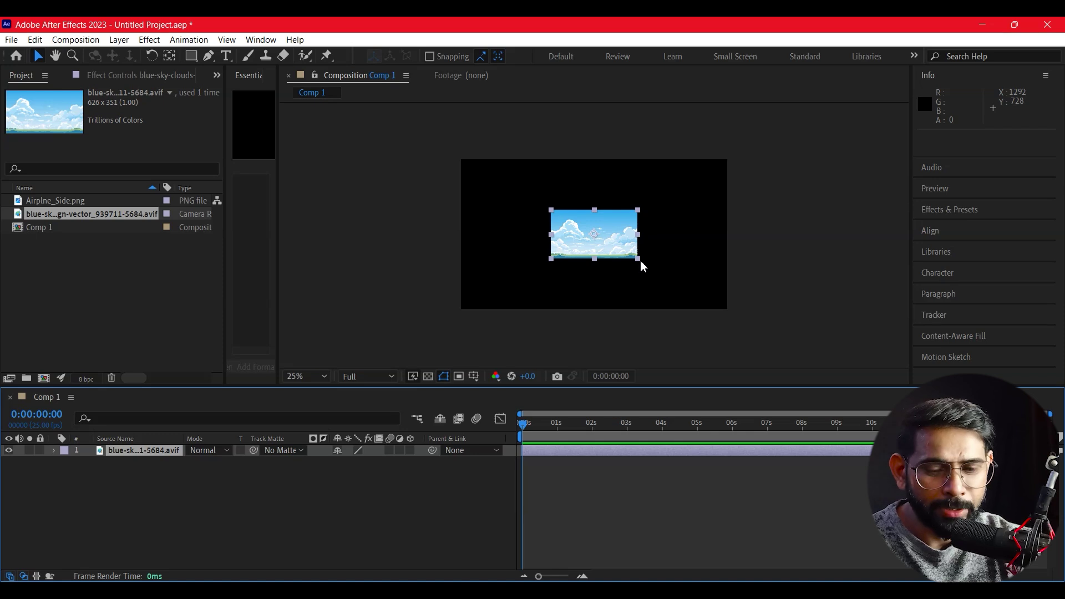
Scale the sky layer up to 335% so it fills the whole frame
drag(638, 259, 720, 323)
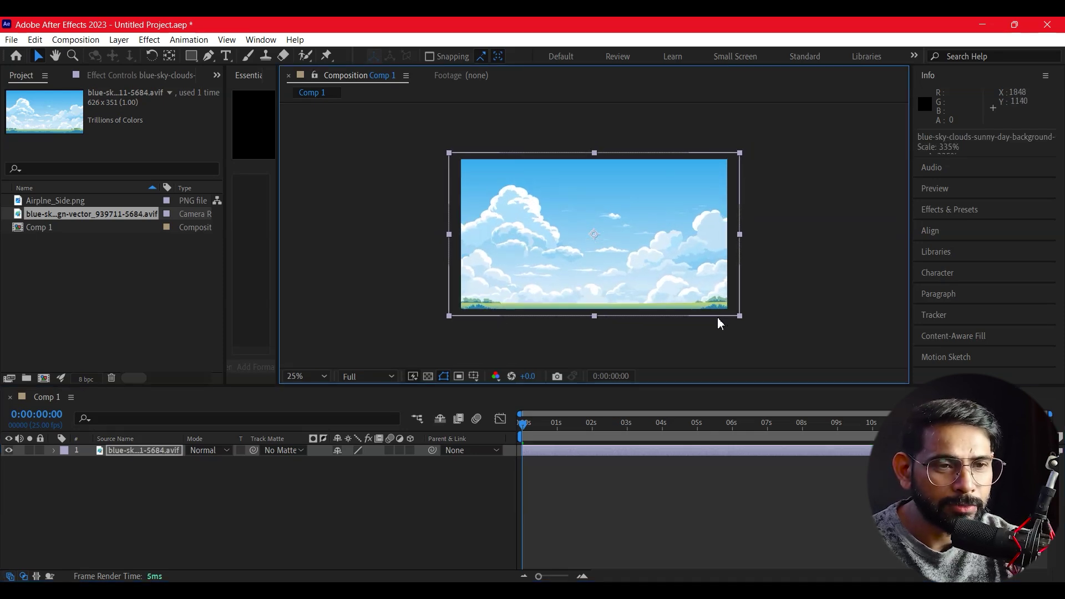
click(792, 228)
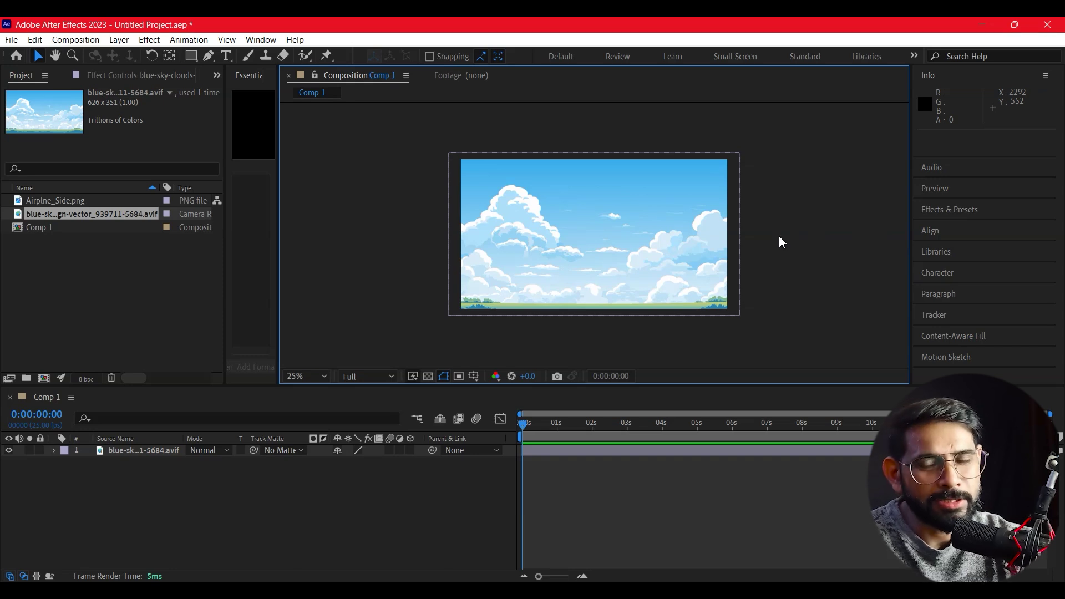
drag(33, 200, 175, 437)
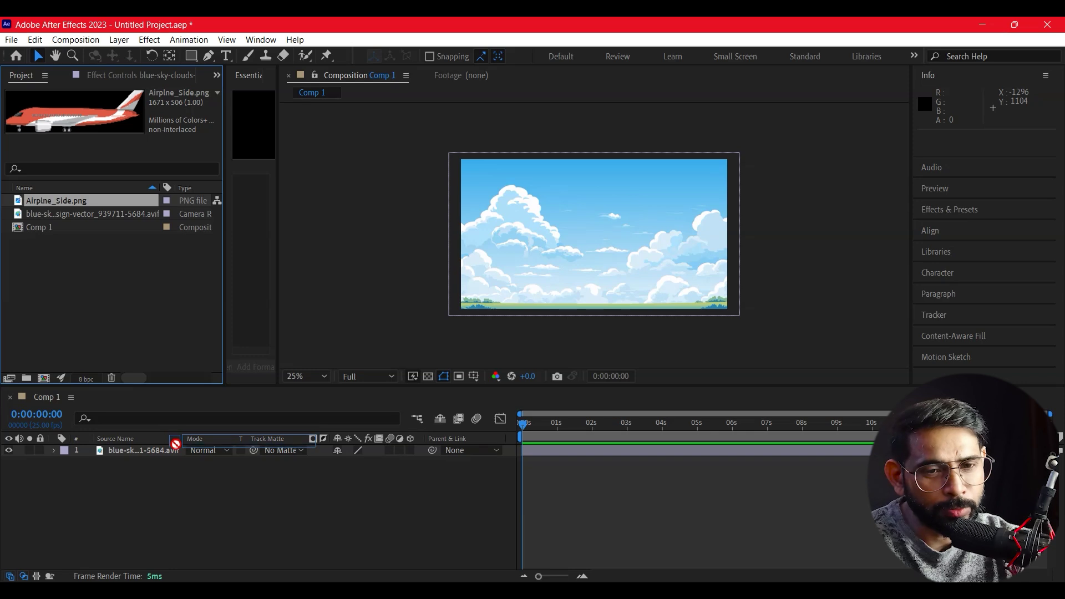
Put Airplne_Side.png above the sky layer, shrink it to about 29%, and move it lower right
drag(175, 437, 178, 452)
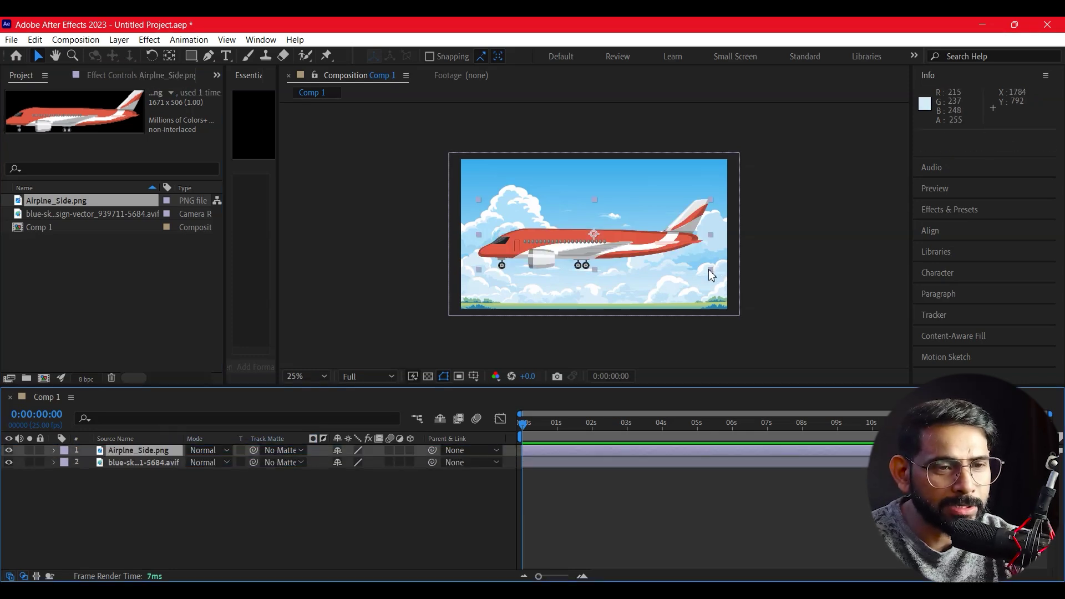
drag(711, 271, 587, 253)
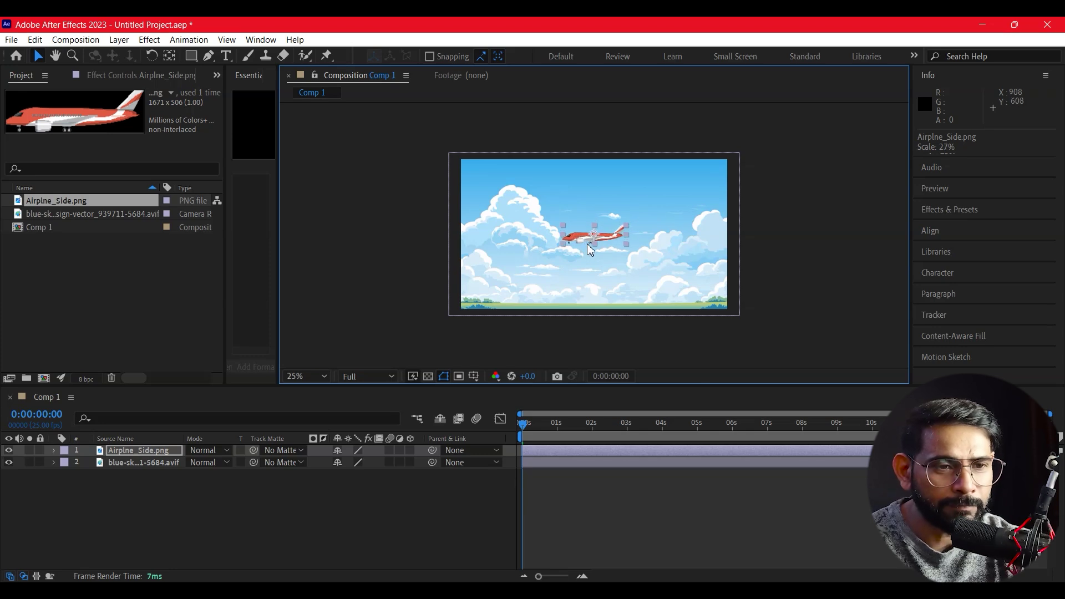
drag(581, 243, 675, 276)
click(753, 254)
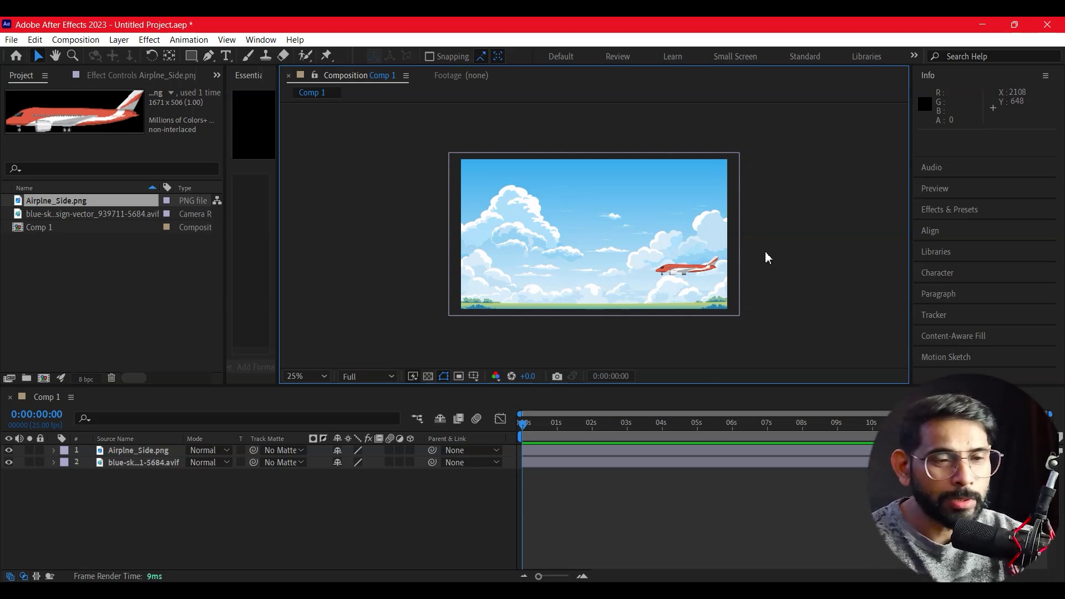
Set the Composition viewer magnification to 50%
key(period)
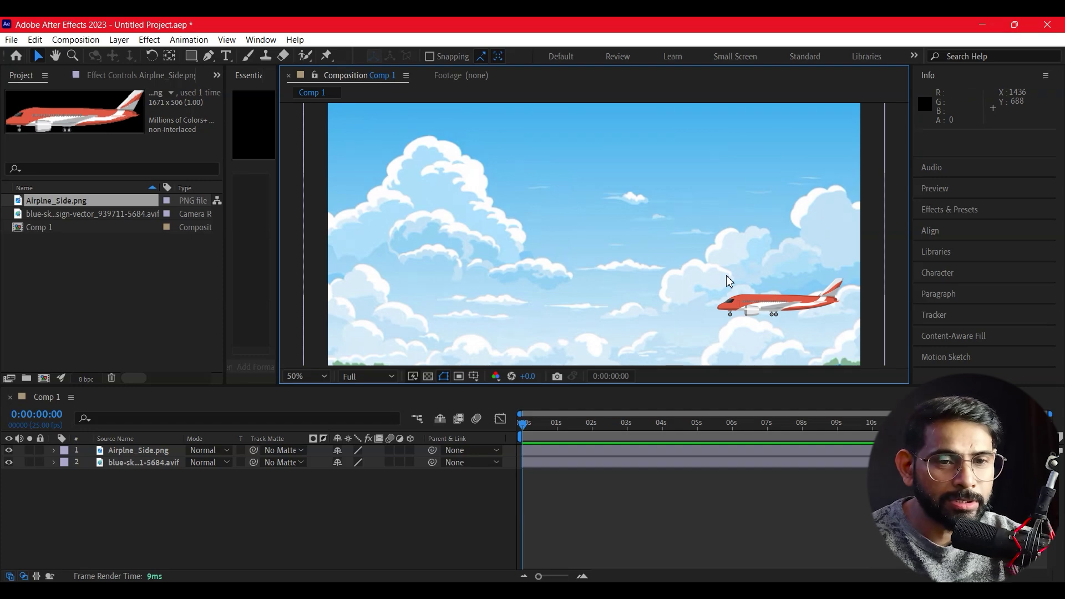
scroll(749, 285, down, 2)
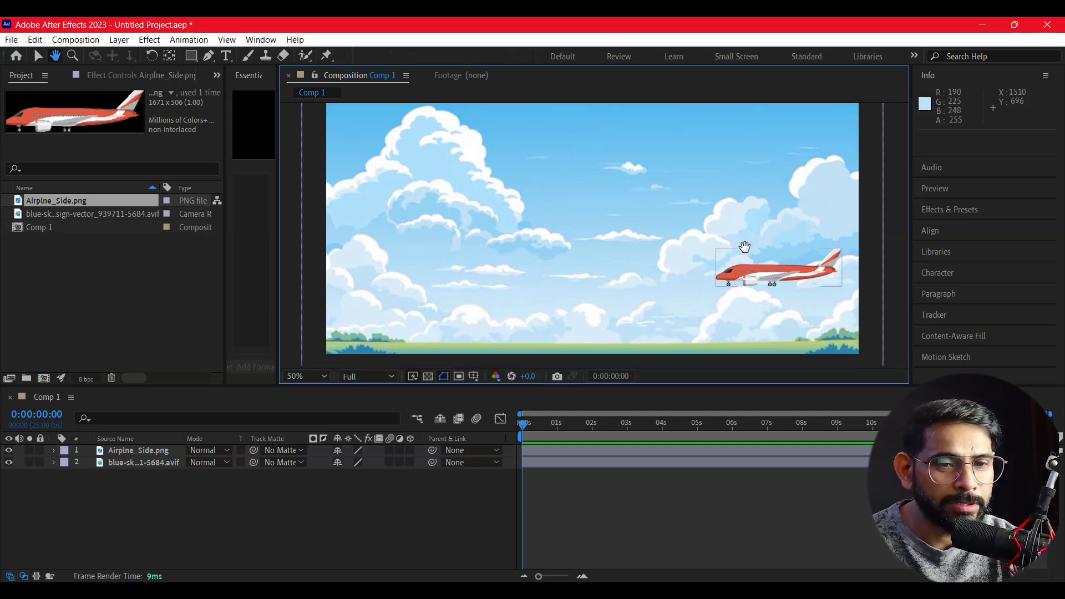
click(311, 377)
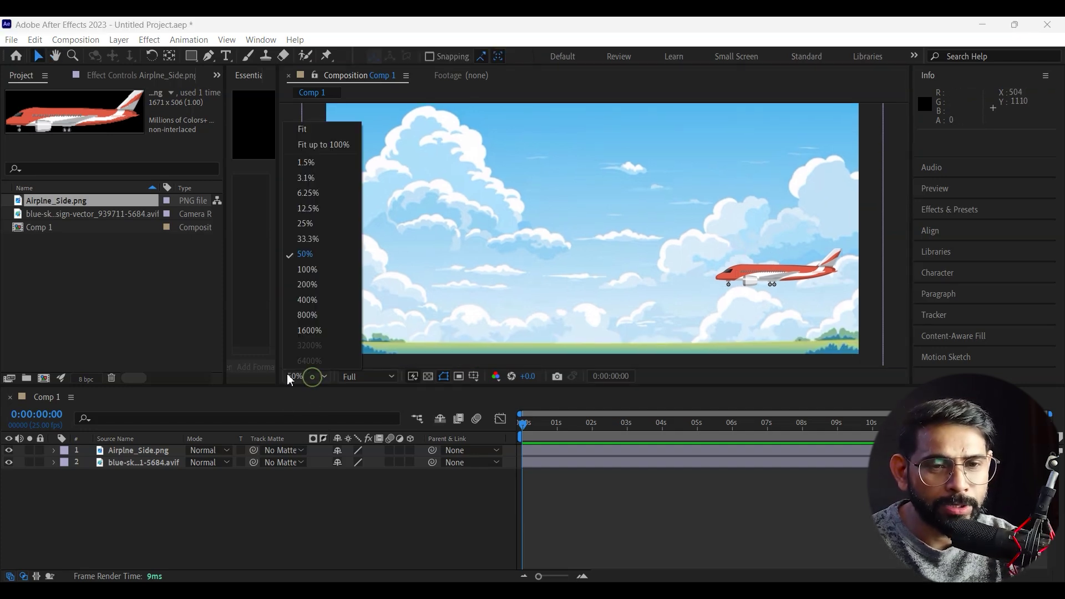
click(306, 378)
click(312, 378)
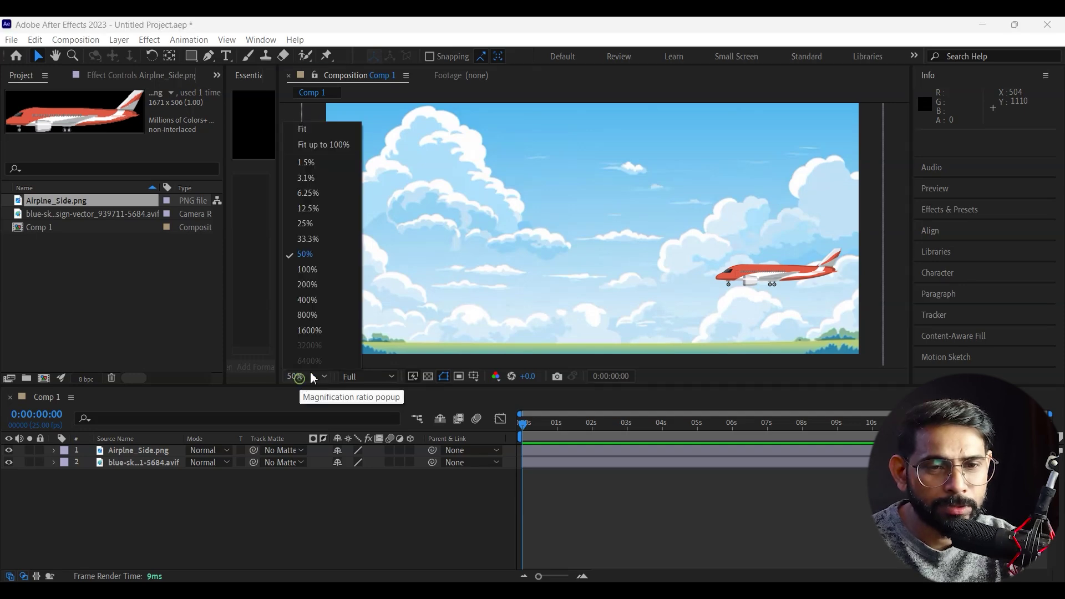
click(313, 256)
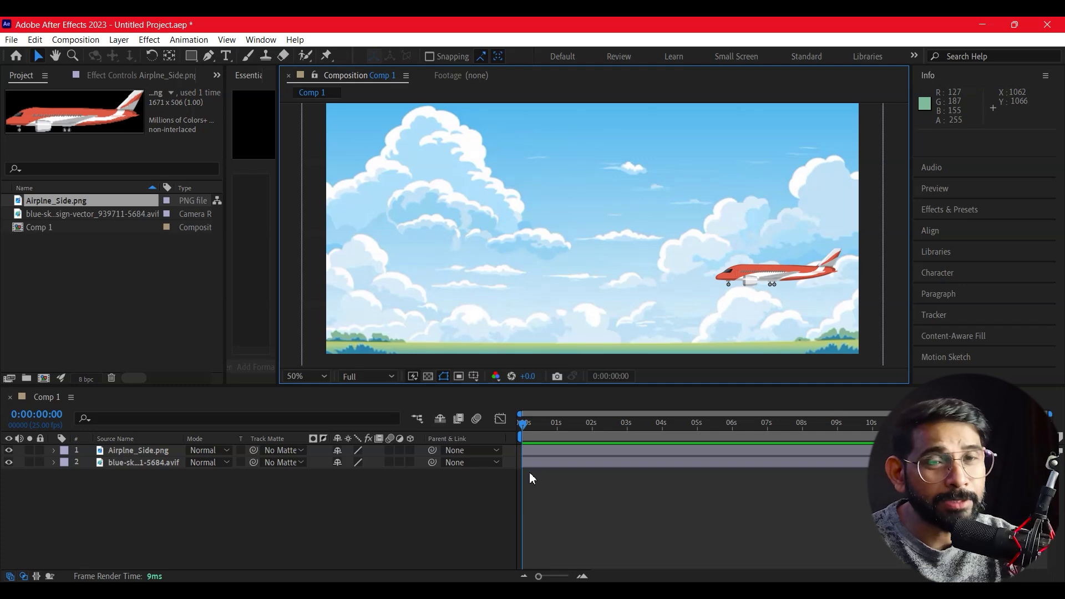
Scale the Airplne_Side layer uniformly to 24% and move it to about 1684, 866
click(46, 454)
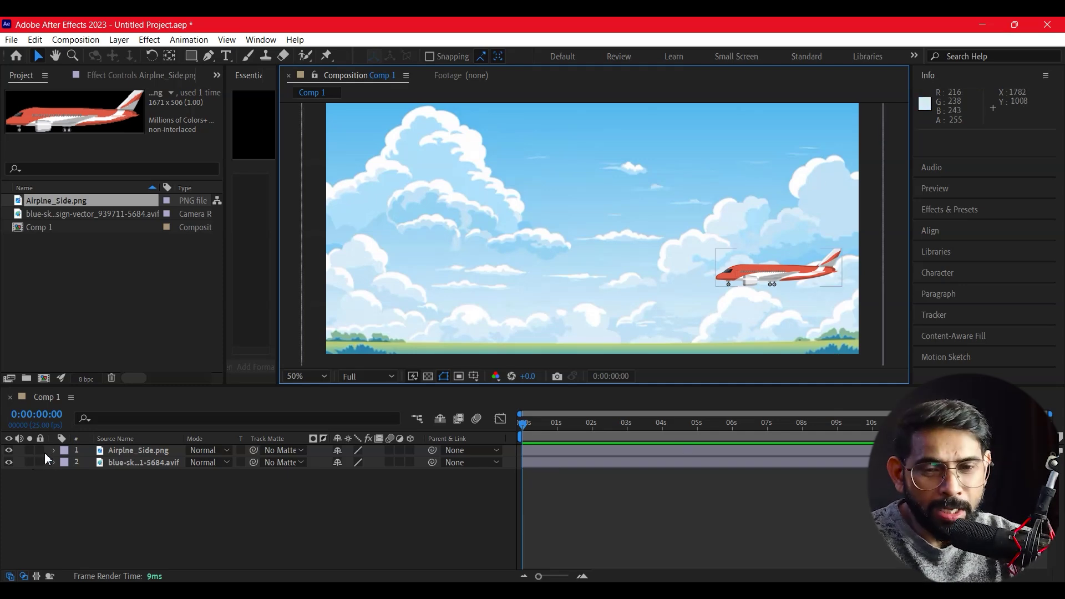
click(118, 455)
drag(818, 281, 818, 288)
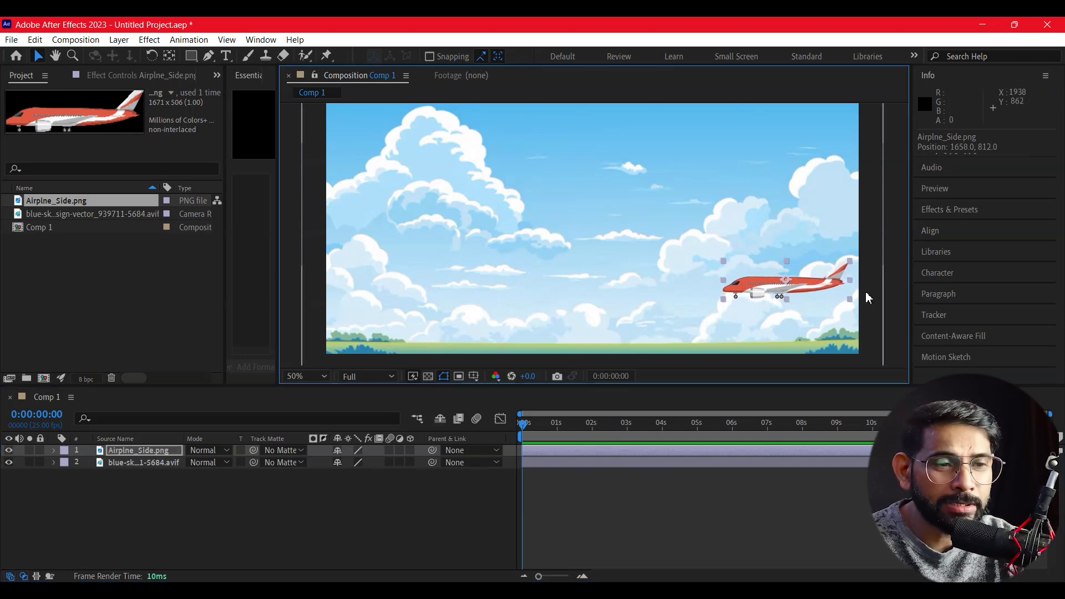
drag(851, 304, 837, 308)
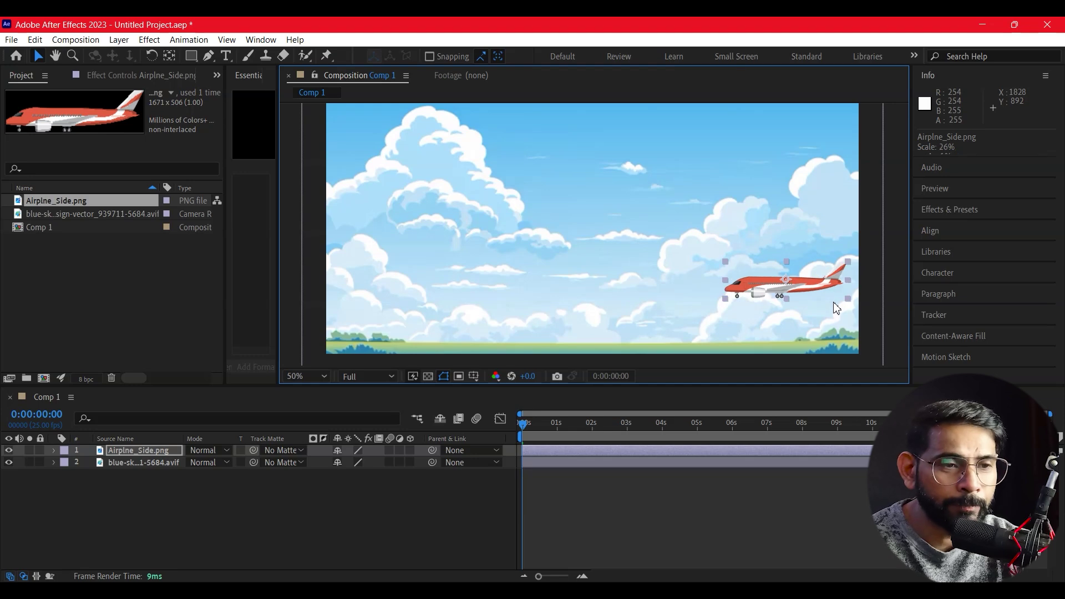
key(ctrl+z)
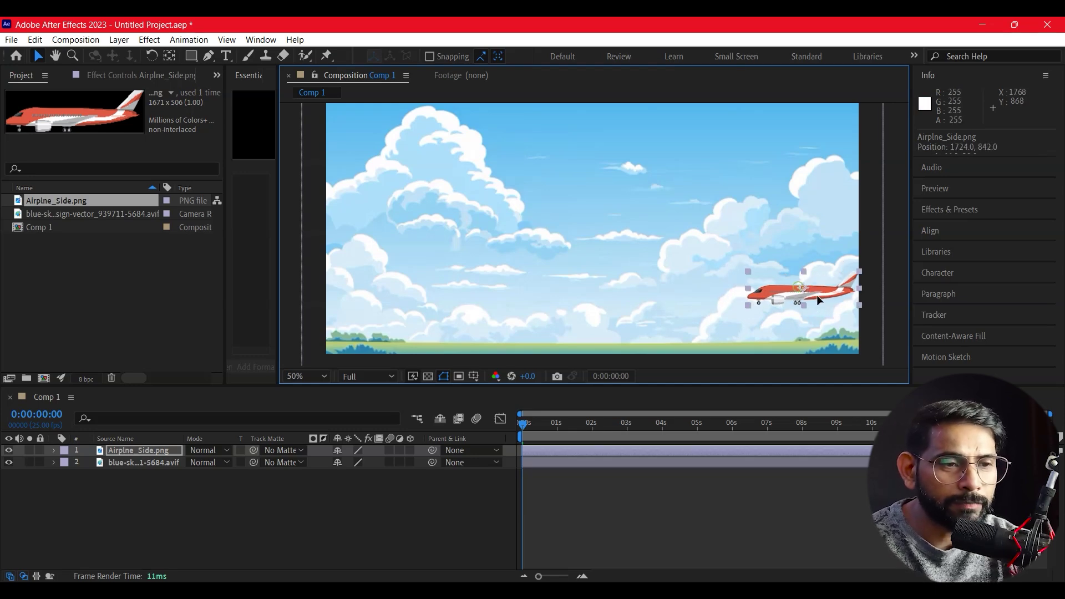
drag(802, 294, 809, 309)
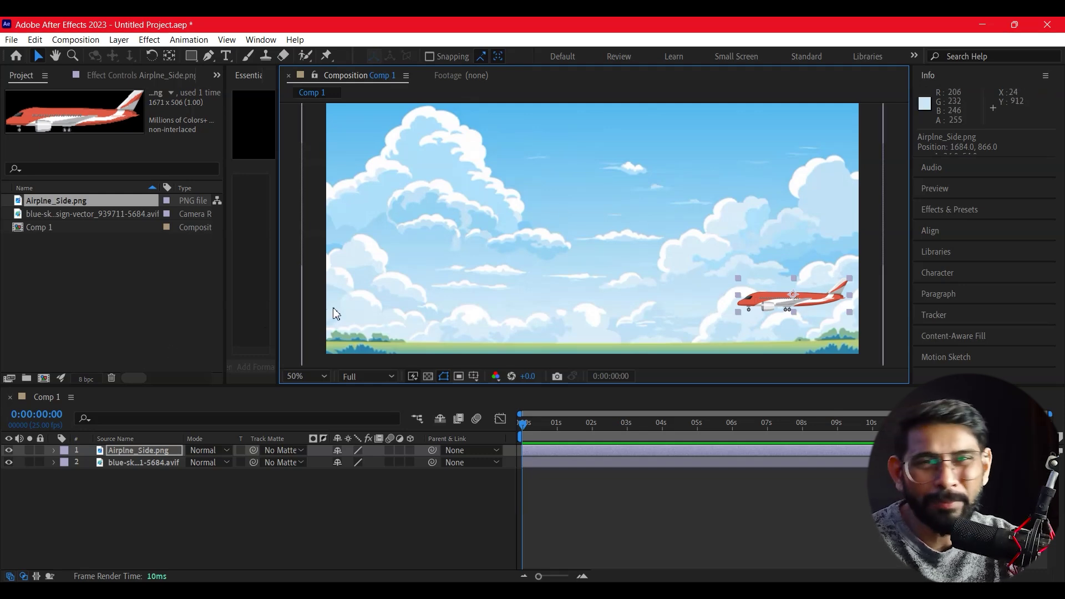
click(114, 500)
click(111, 456)
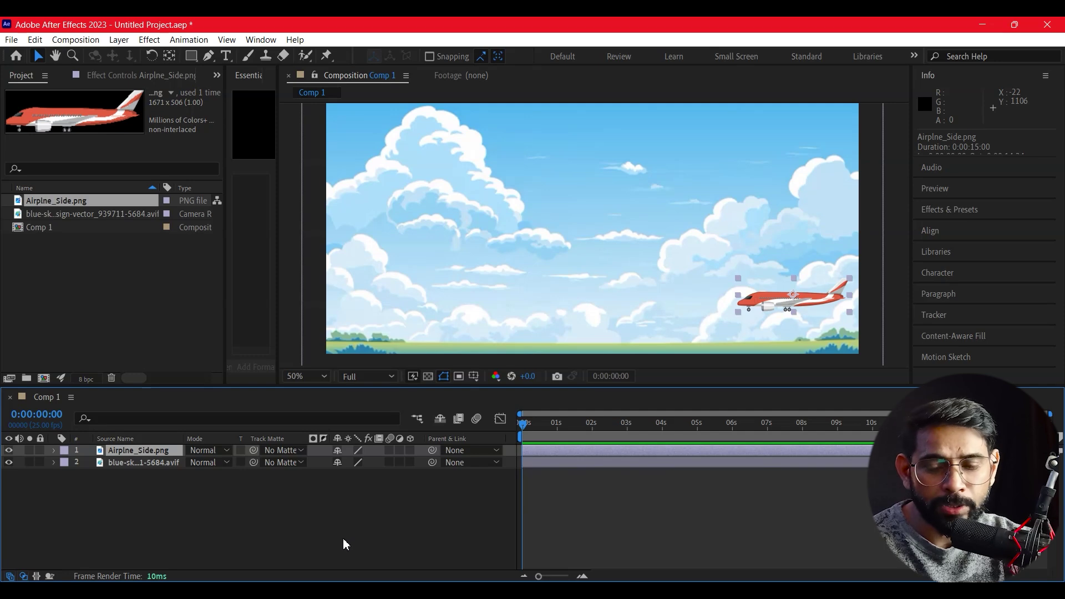
Duplicate the airplane layer twice and space the three planes evenly in a right-side column
key(ctrl+d)
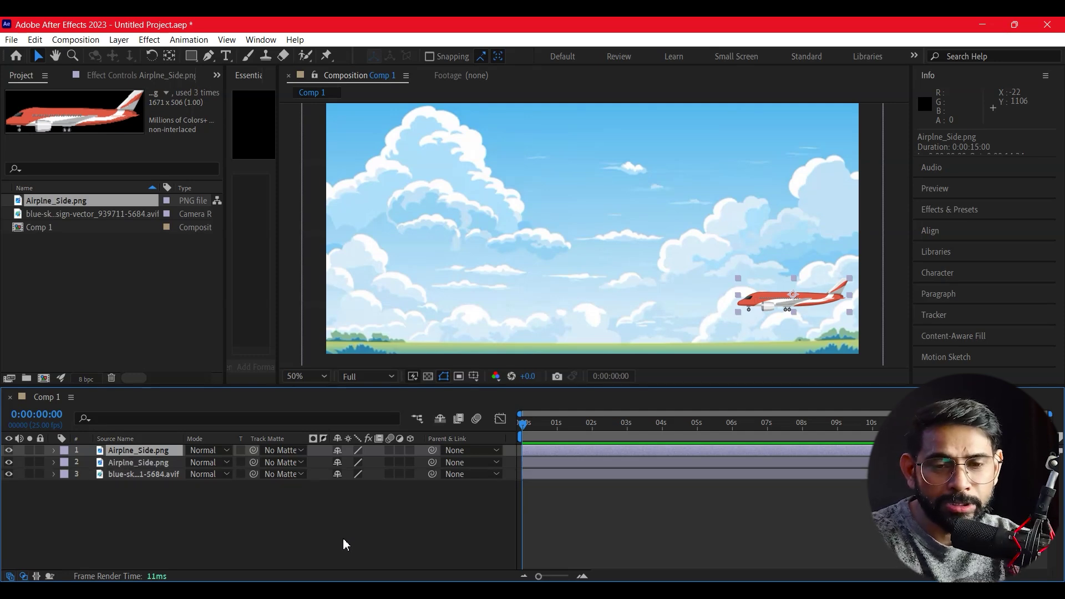
key(ctrl+d)
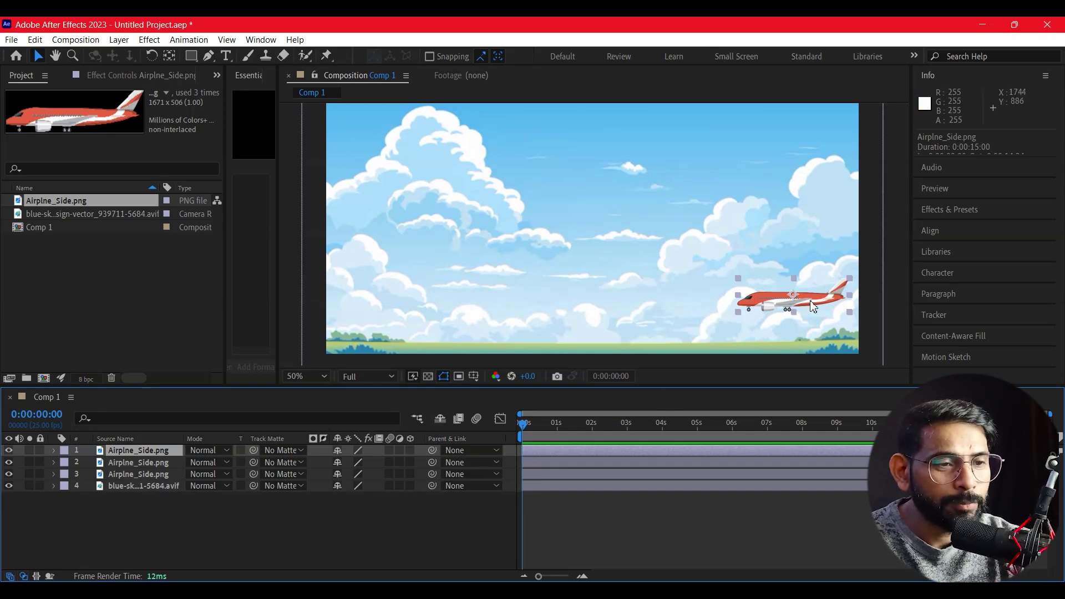
drag(811, 303, 810, 264)
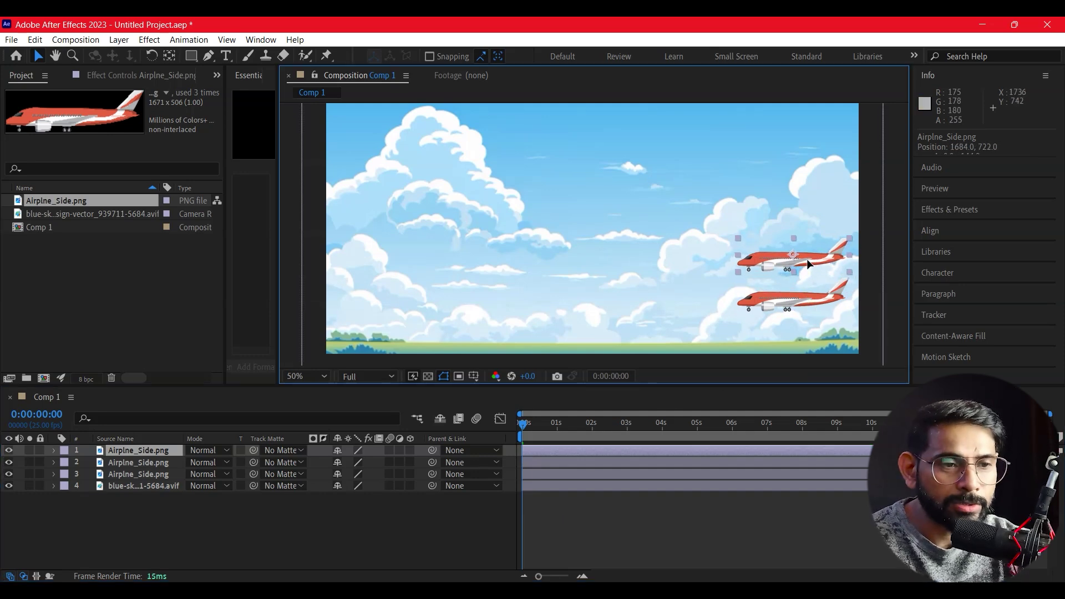
drag(803, 303, 795, 202)
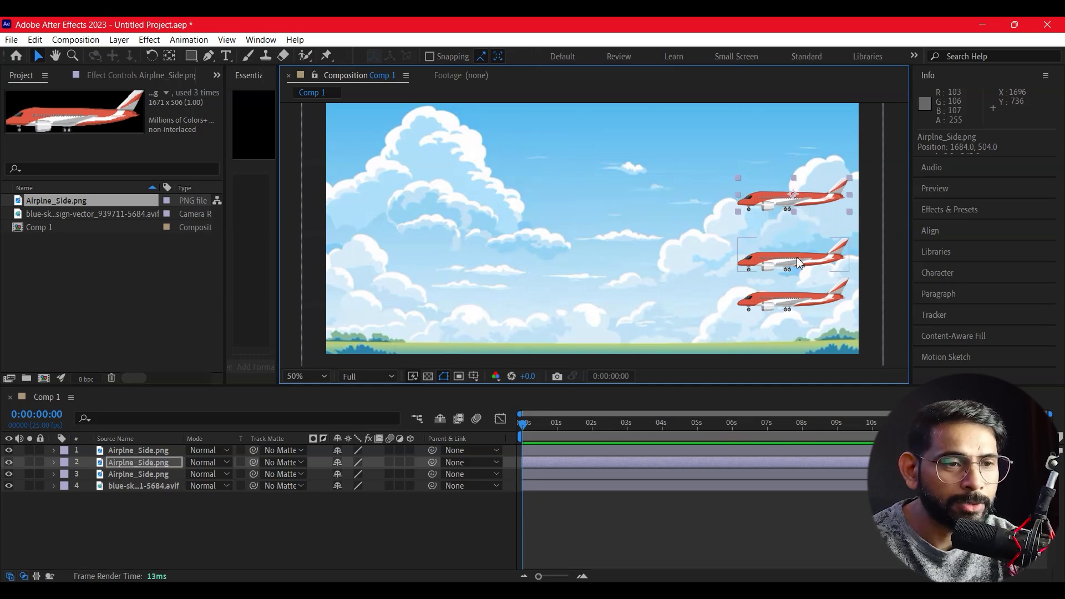
drag(796, 259, 795, 248)
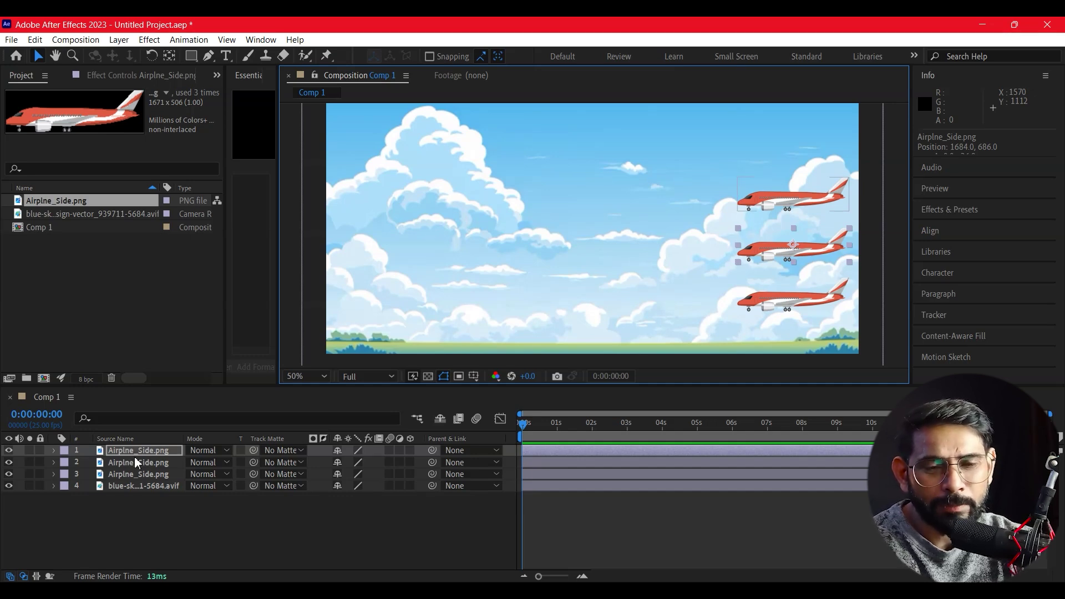
Reveal the Position property on all three airplane layers
key(p)
click(132, 475)
key(p)
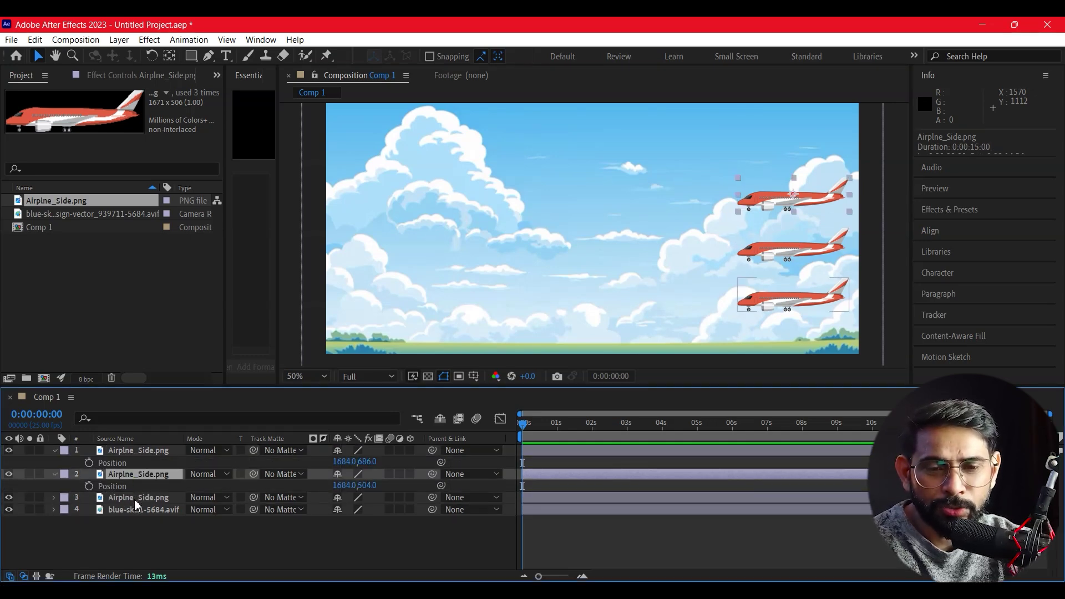
click(137, 498)
key(p)
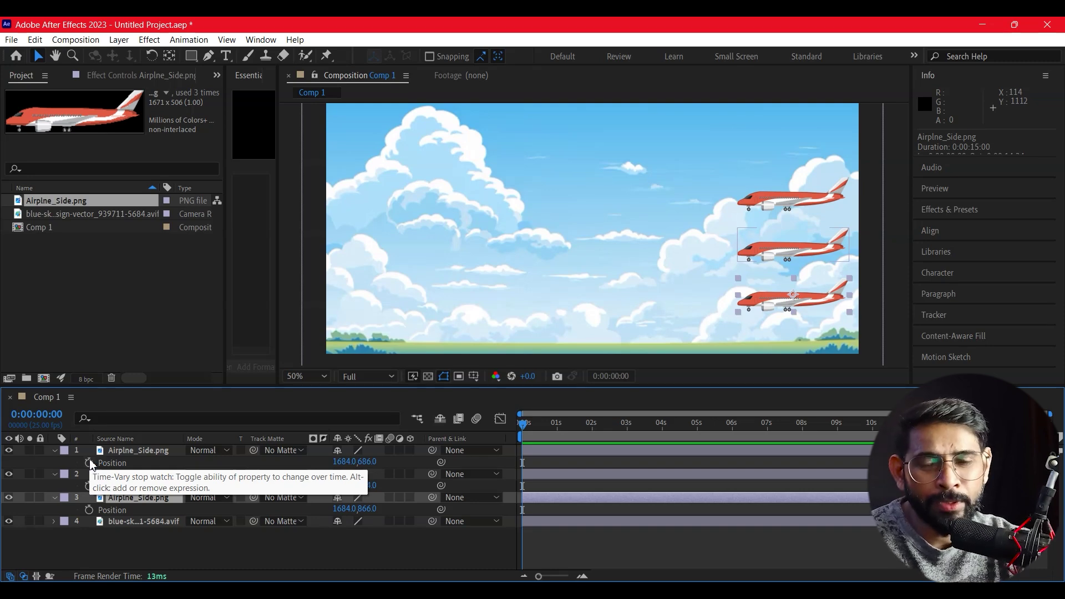
Turn on Position keyframes at 0:00:00:00 for the airplane layers
click(89, 463)
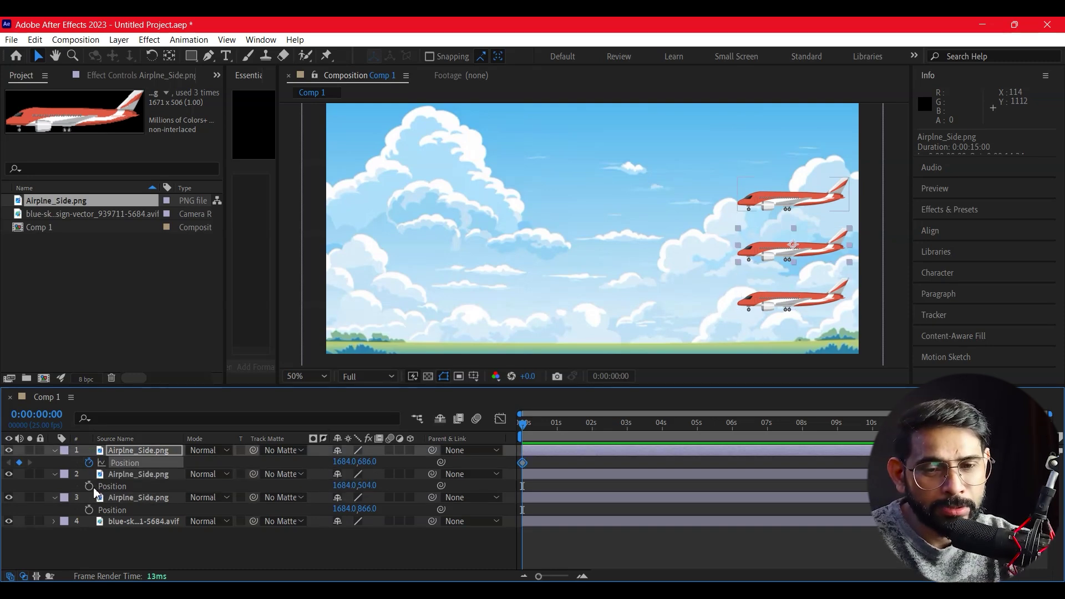
click(89, 486)
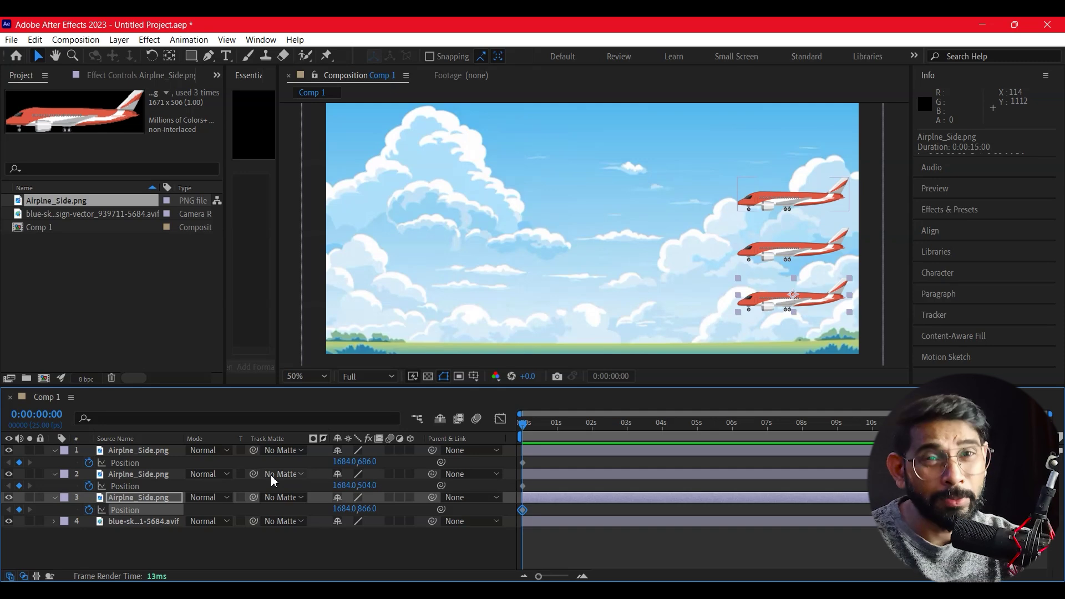
drag(529, 424, 631, 436)
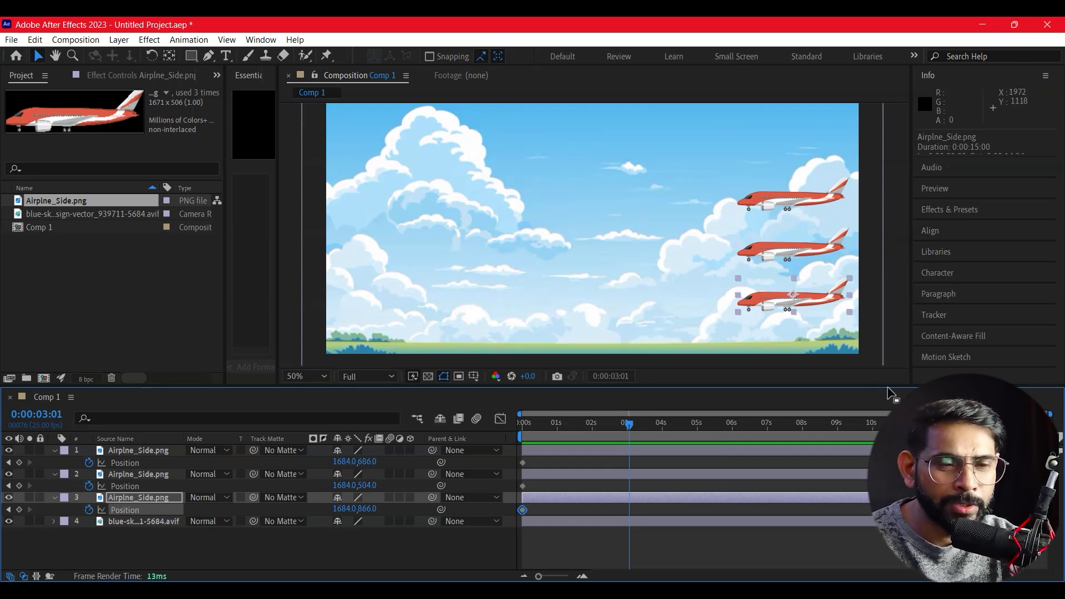
At 0:00:01:24, move the bottom, middle and top airplanes to the sky's left side, then preview
drag(629, 425, 592, 433)
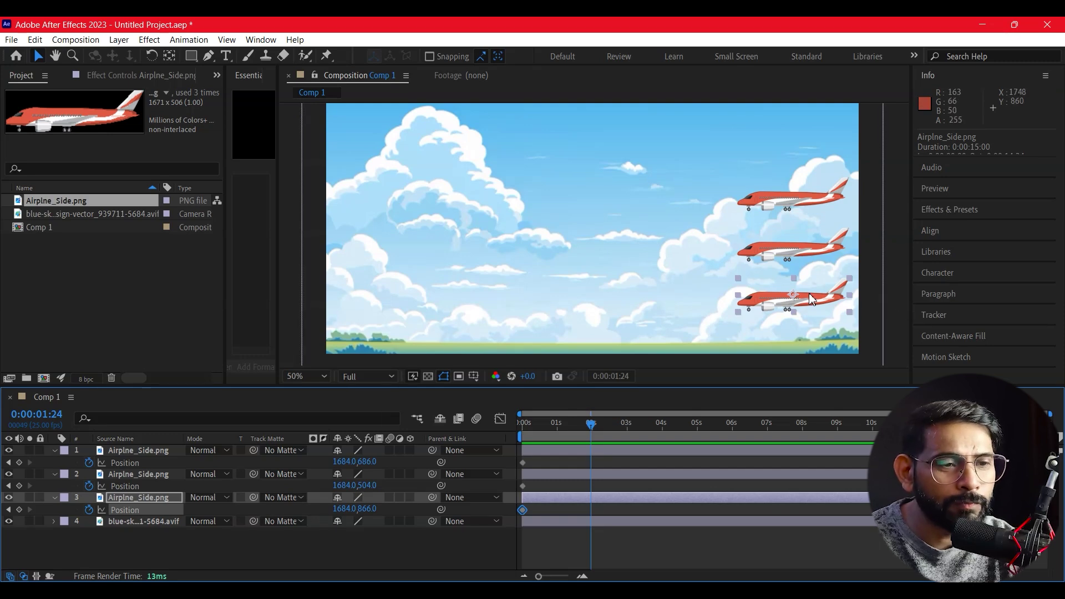
drag(806, 302, 470, 329)
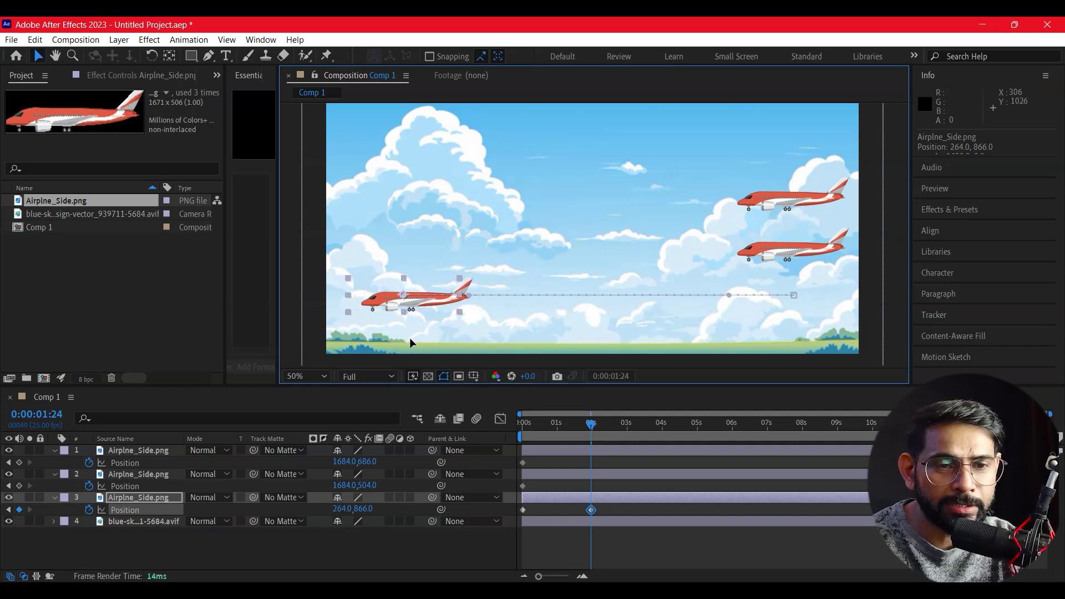
drag(469, 328, 409, 339)
click(816, 256)
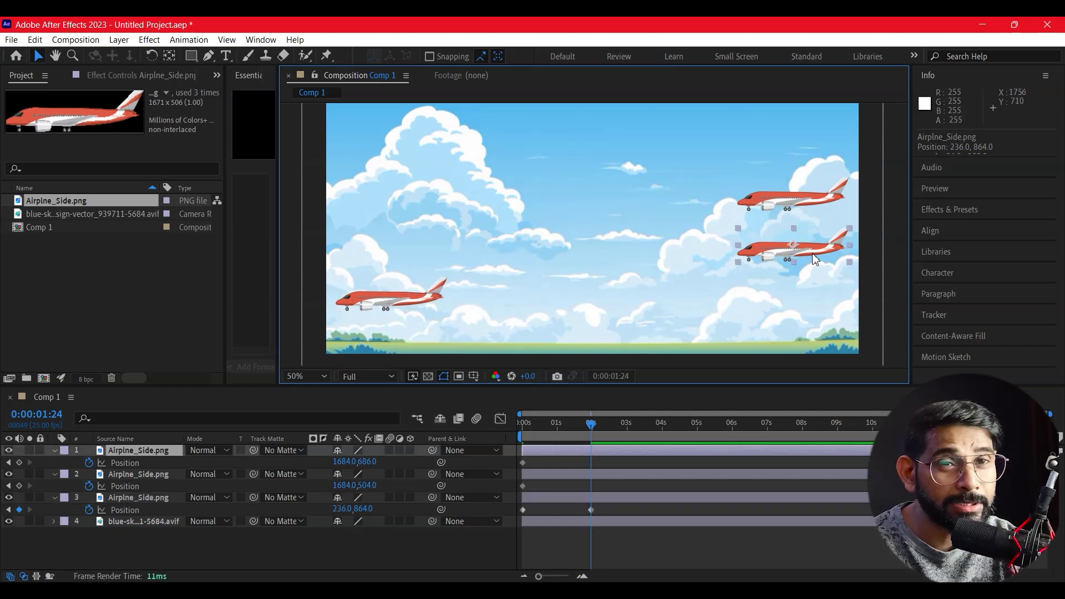
drag(813, 255, 404, 265)
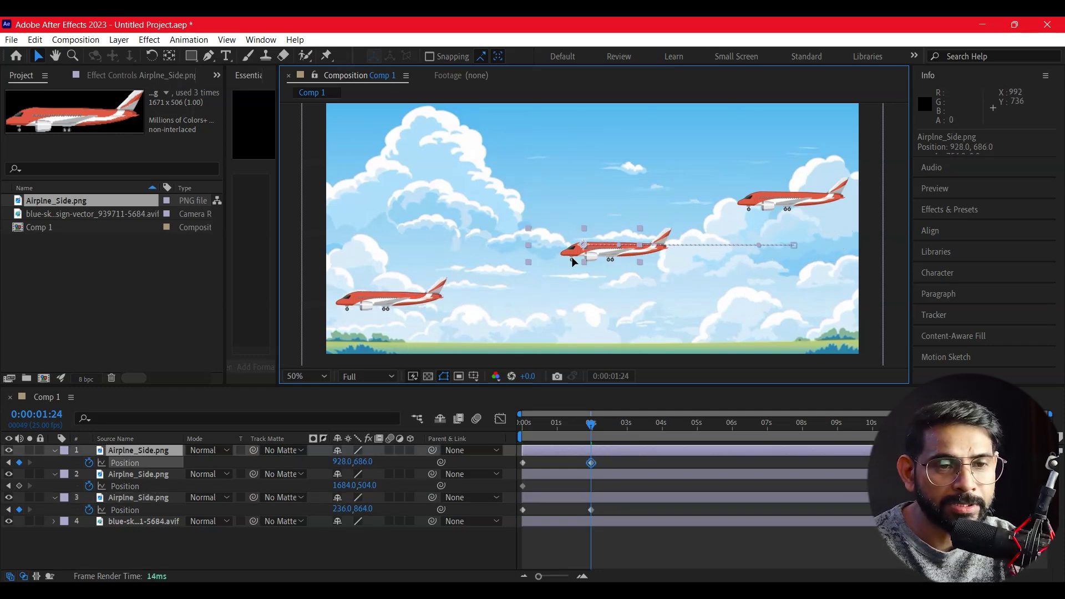
drag(404, 264, 399, 261)
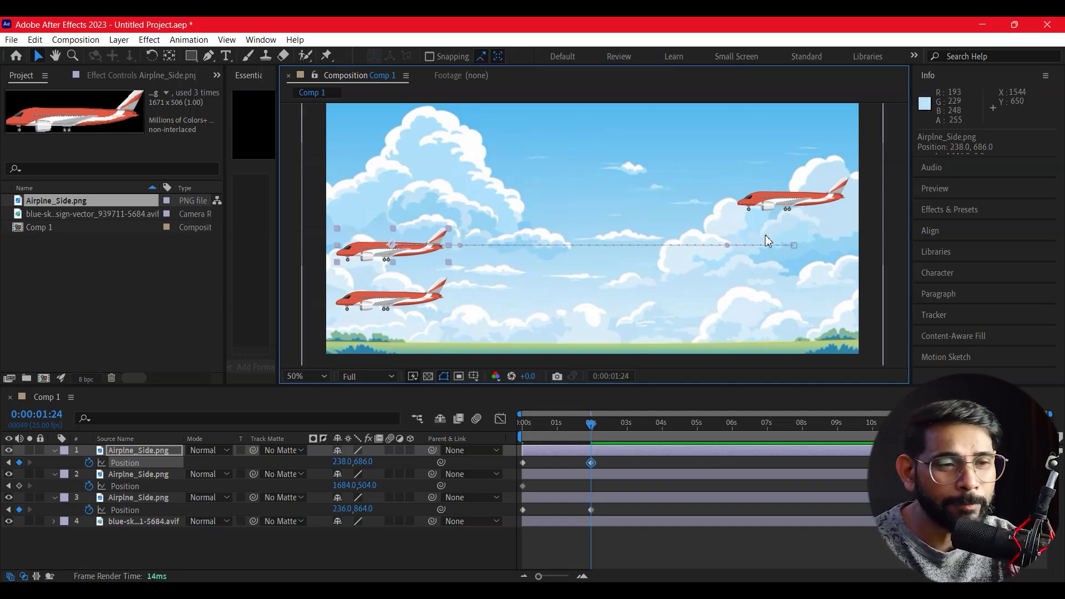
click(774, 199)
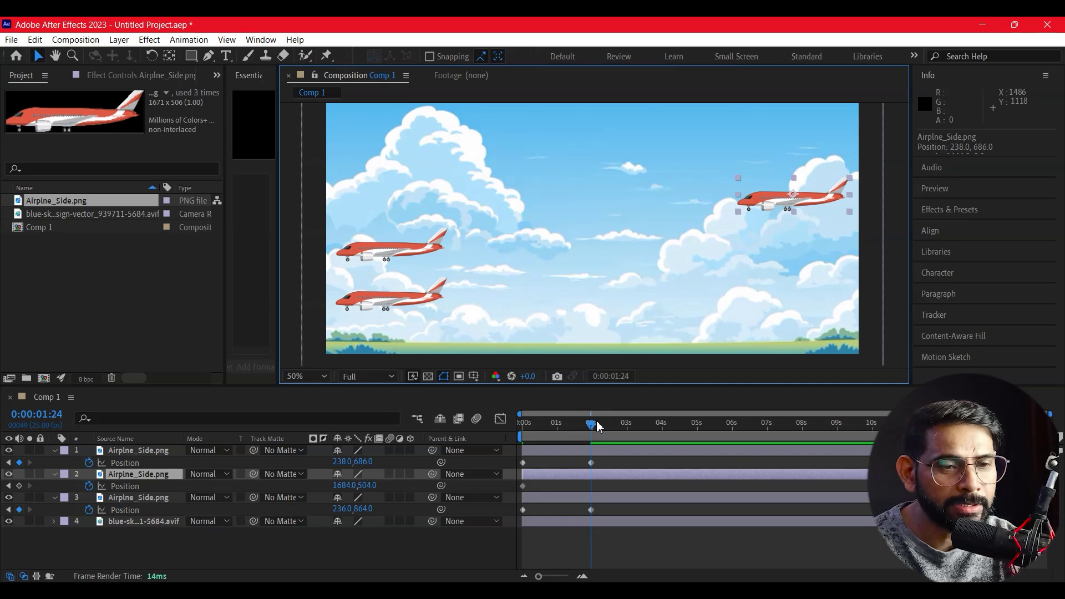
drag(795, 202, 399, 216)
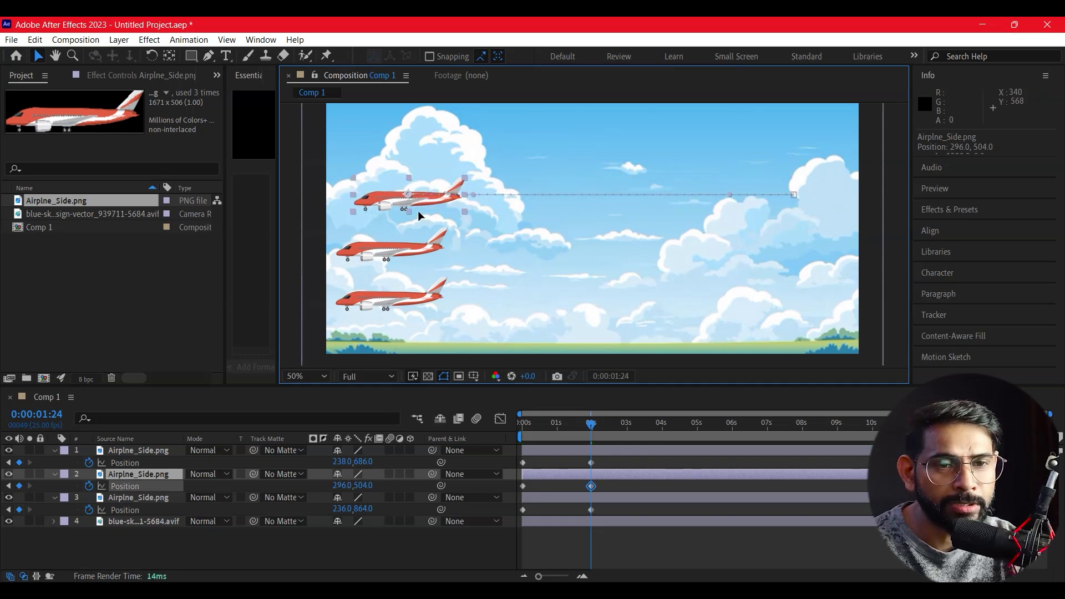
drag(399, 215, 401, 215)
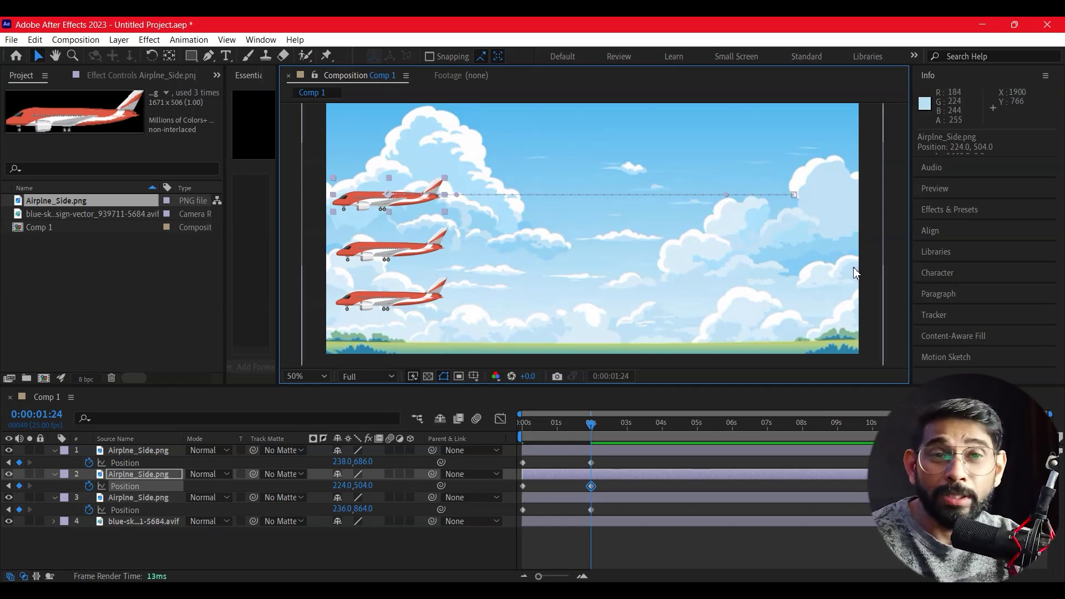
drag(588, 436, 463, 436)
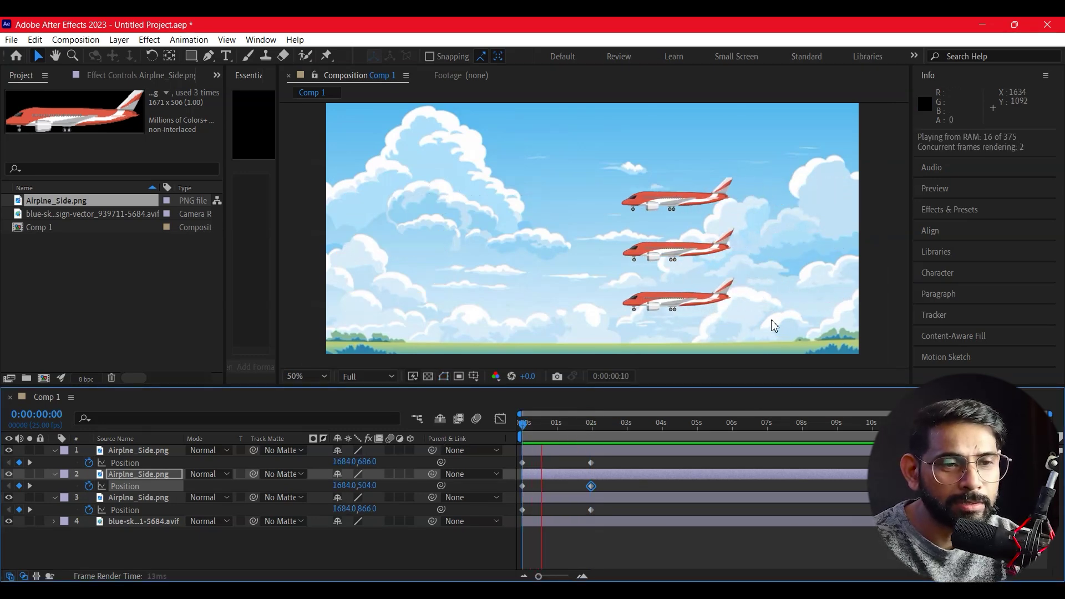
click(593, 454)
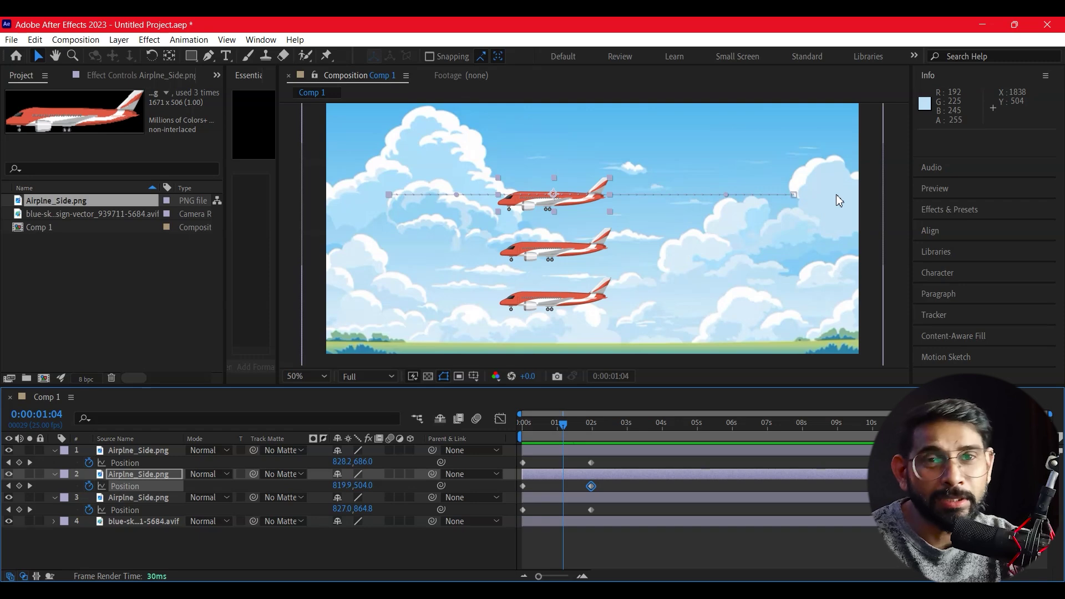
click(36, 39)
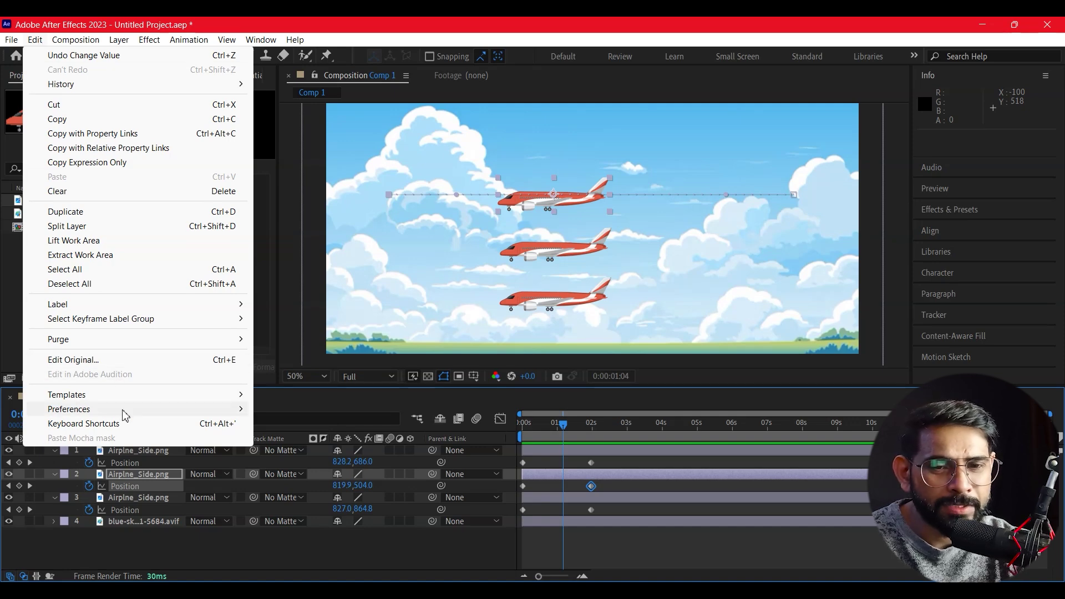
mouse_move(124, 410)
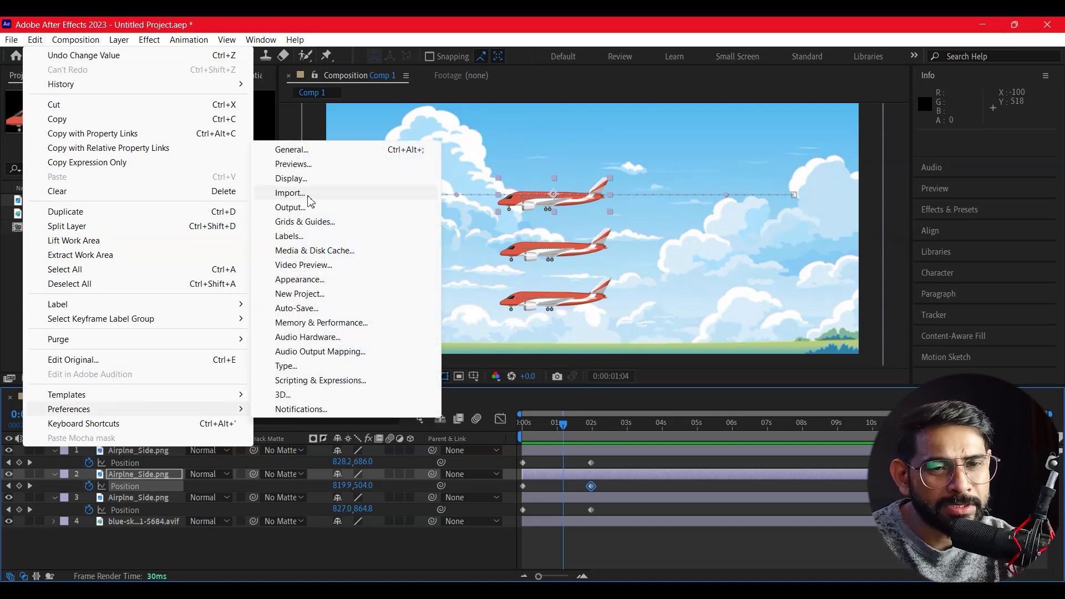
click(309, 178)
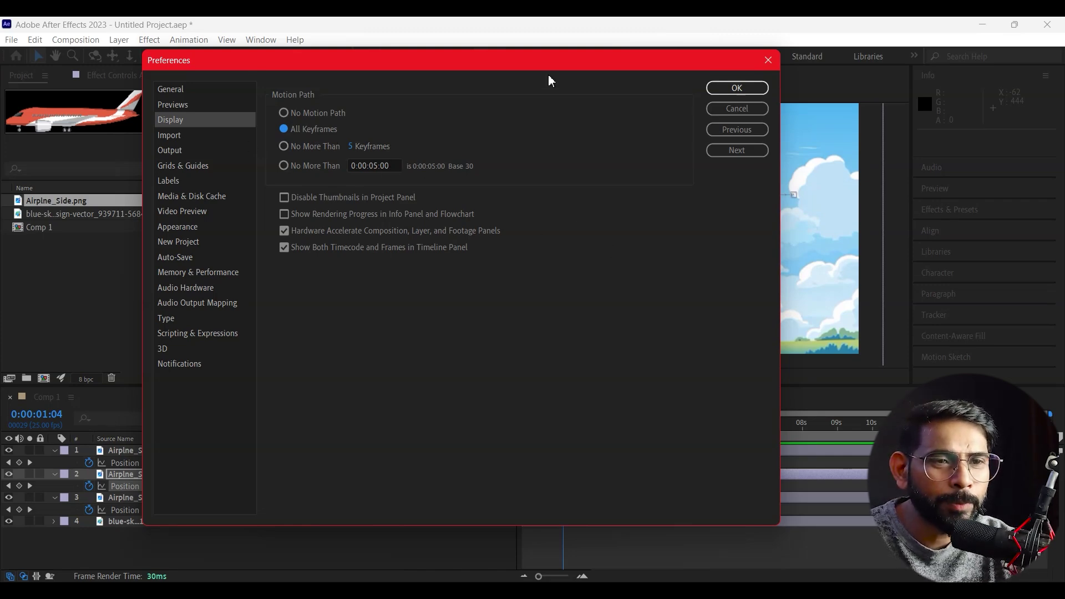
drag(549, 64, 524, 323)
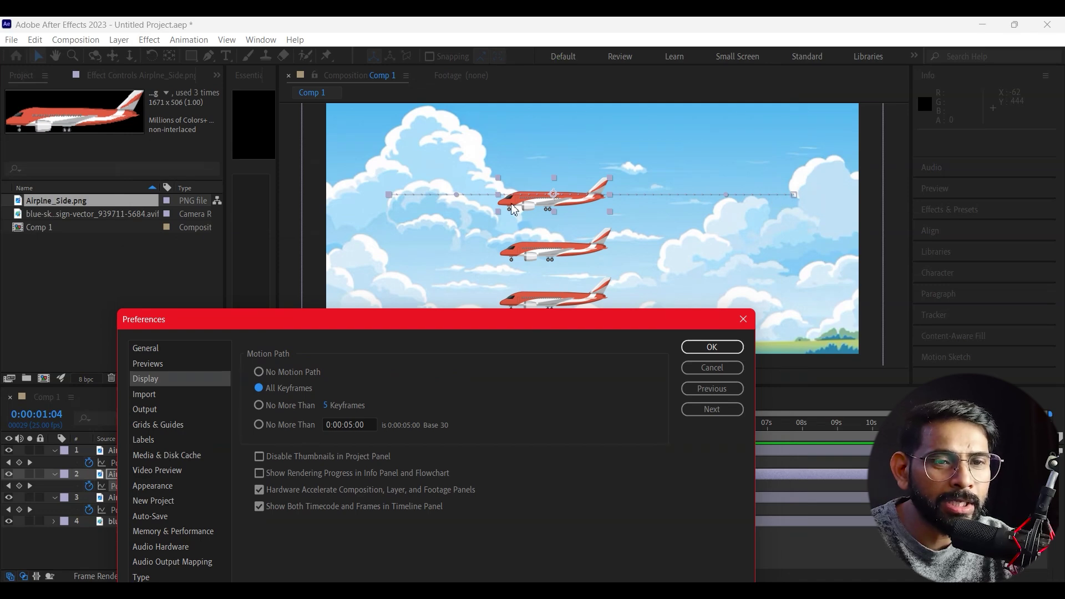
mouse_move(454, 327)
mouse_down()
mouse_move(357, 264)
mouse_move(356, 128)
mouse_up()
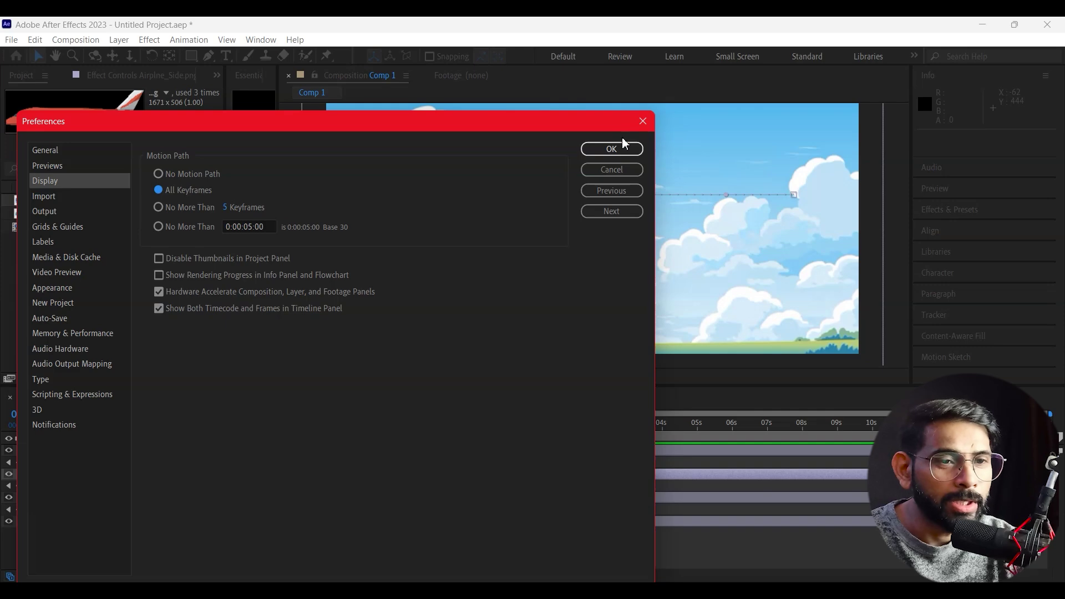
click(613, 151)
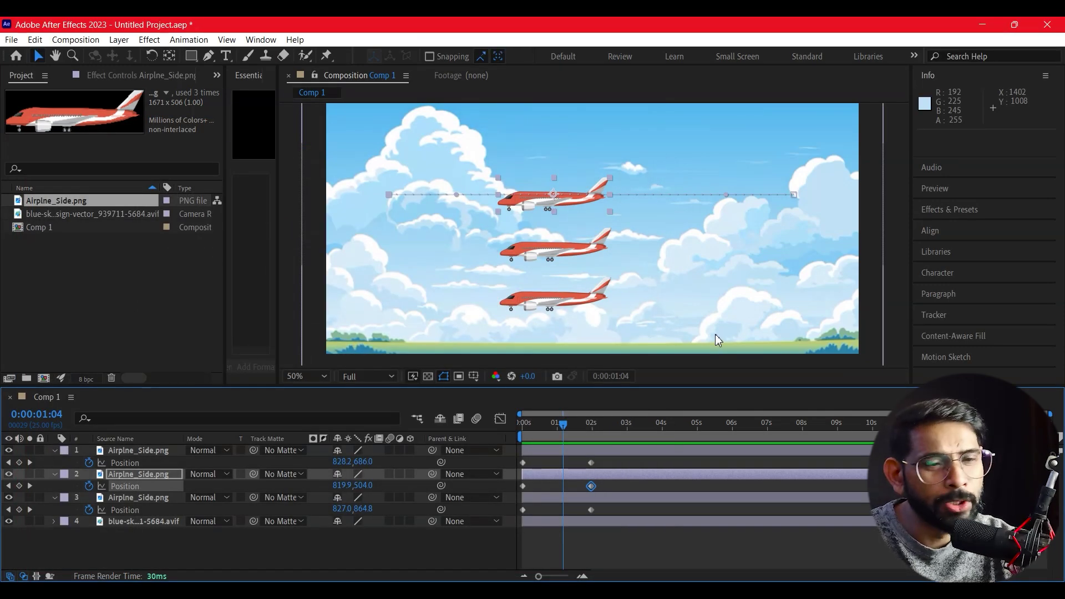
Preview the flight from 0:00, then select the top plane's 2-second Position keyframe
drag(576, 425, 518, 436)
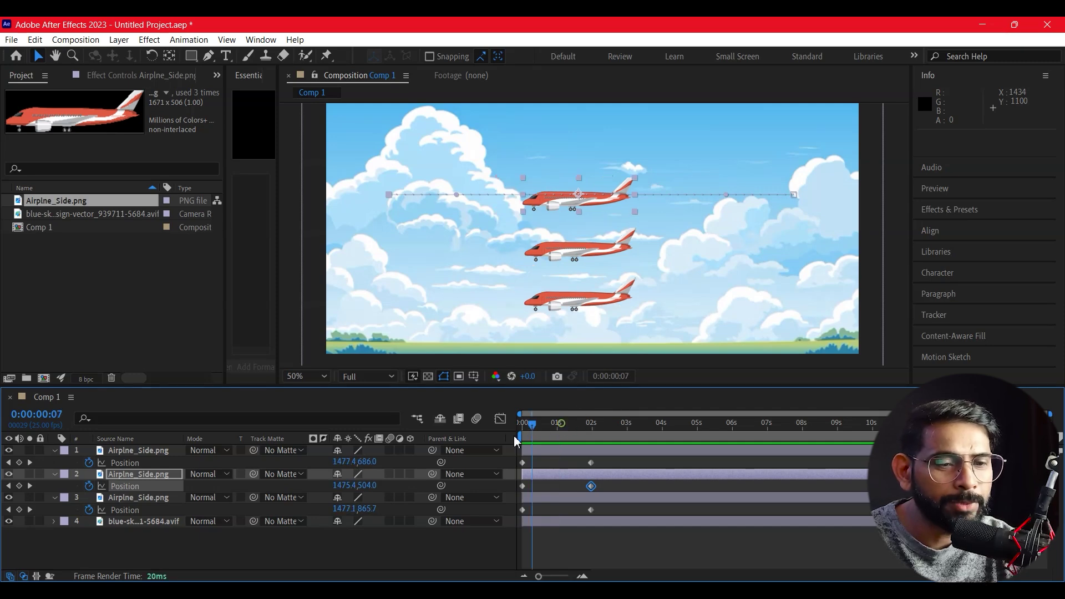
click(671, 532)
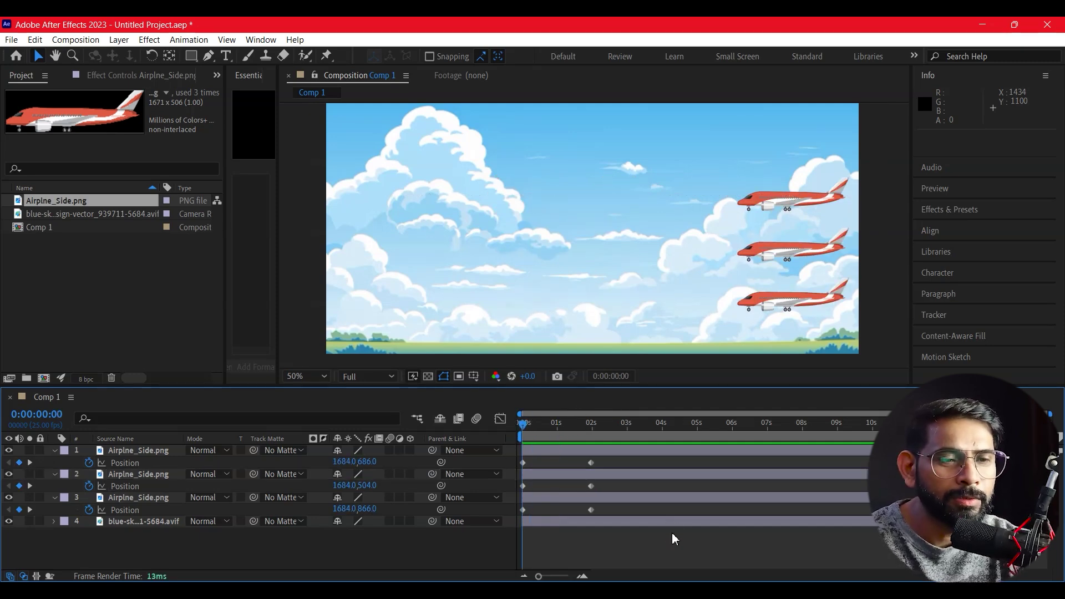
key(space)
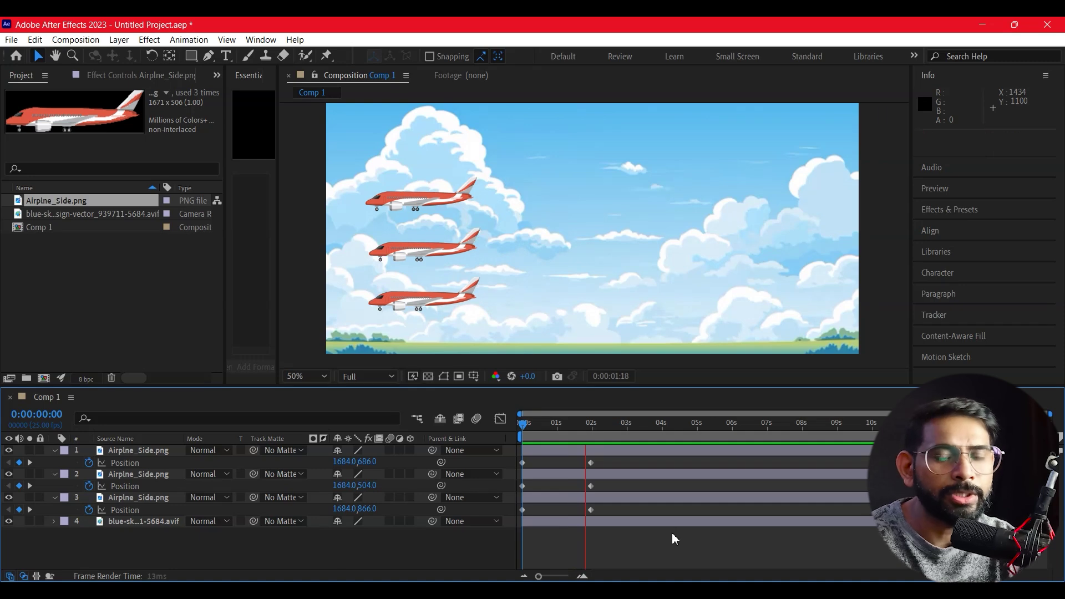
key(space)
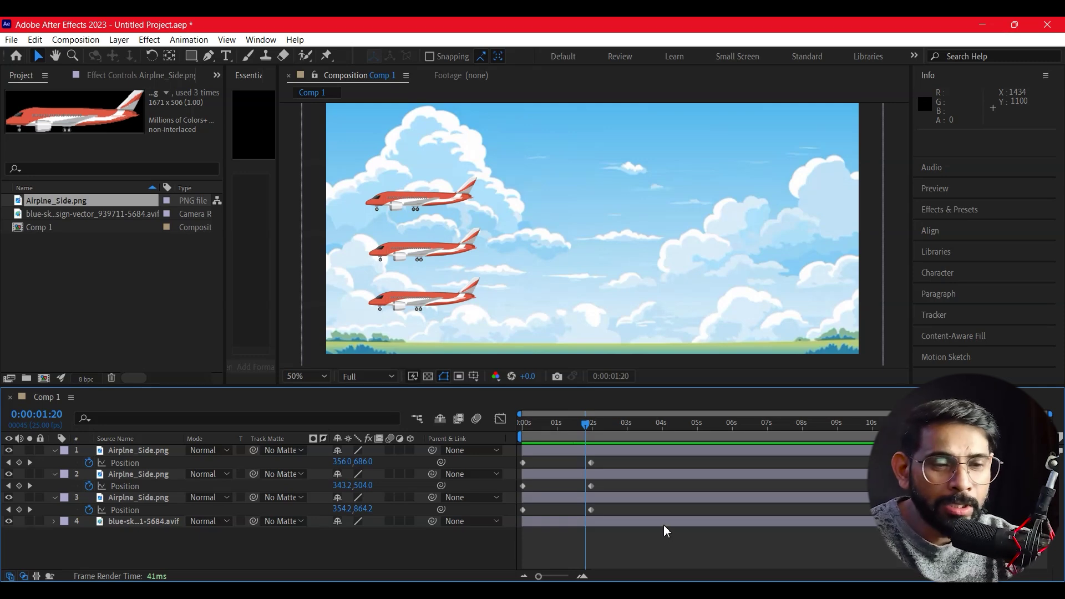
drag(616, 459, 517, 477)
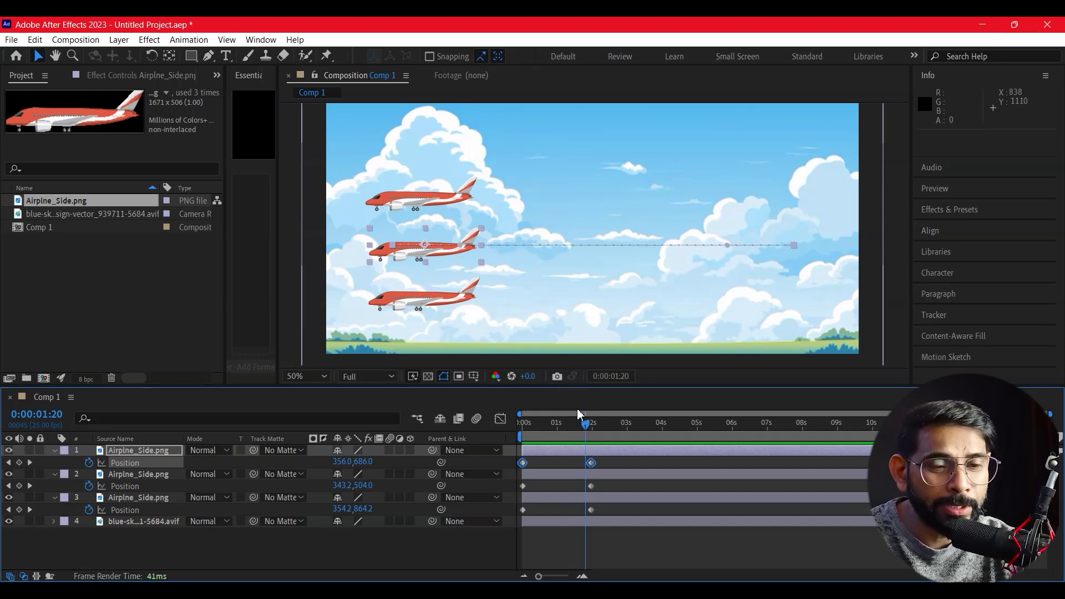
Apply Keyframe Assistant > Easy Ease to the top plane's Position keyframes
click(652, 451)
drag(646, 462, 516, 477)
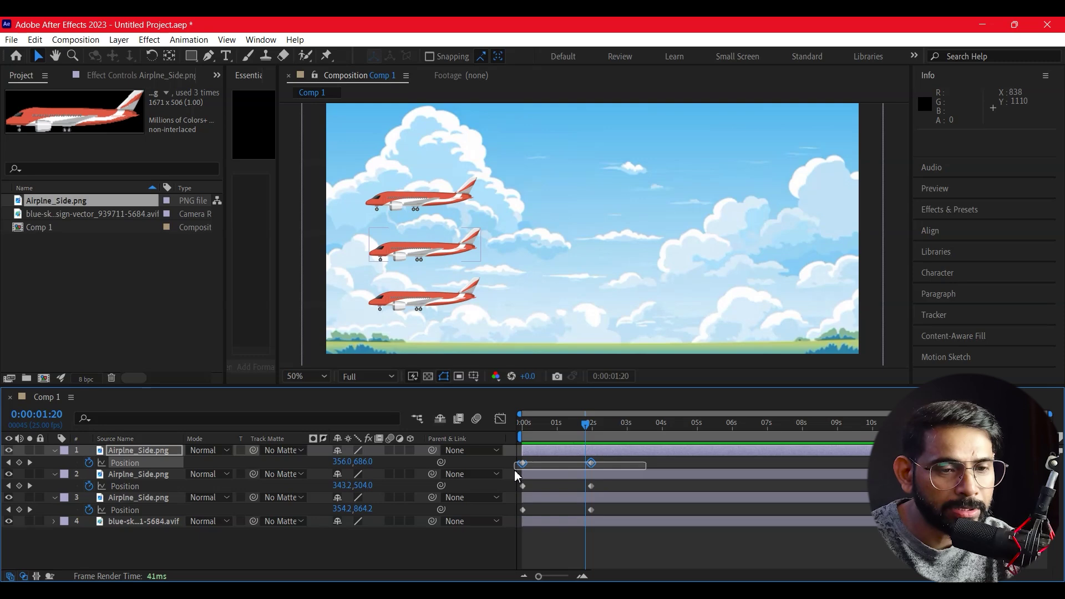
right_click(592, 464)
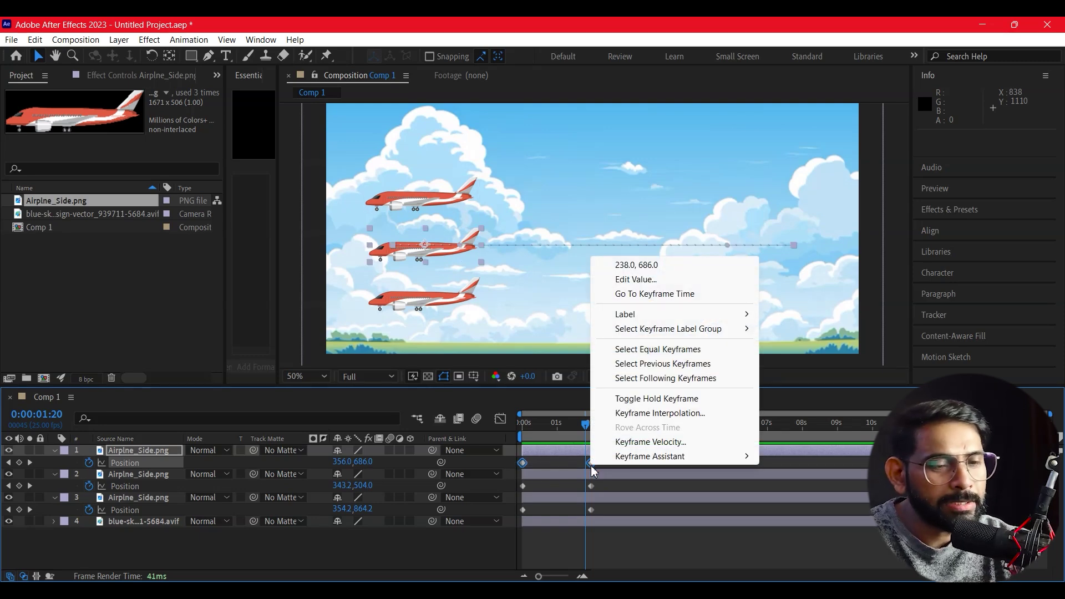
mouse_move(665, 457)
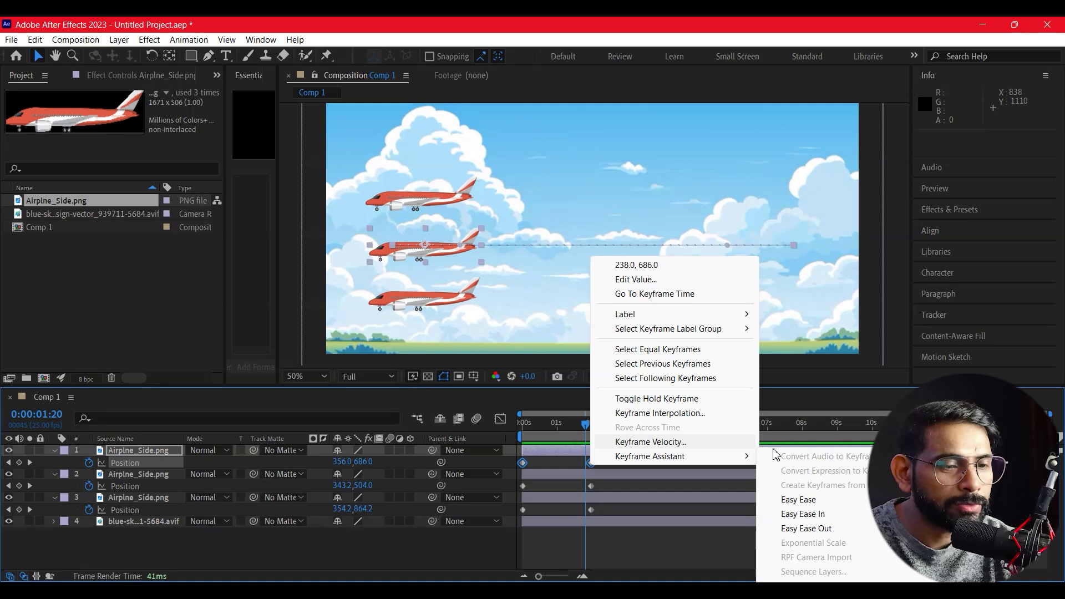
click(810, 502)
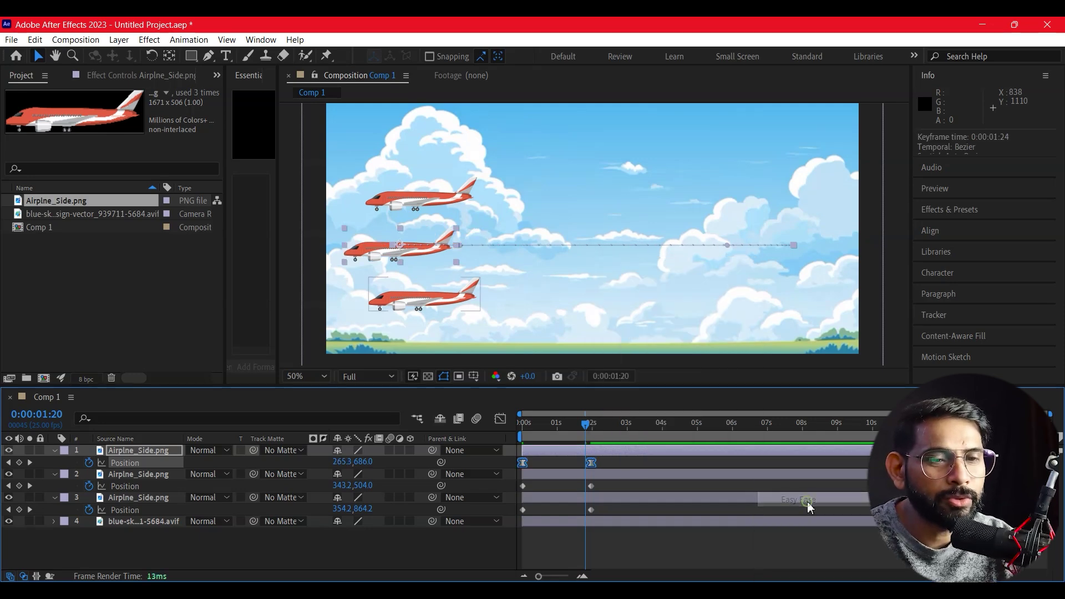
Preview the eased flight from the first frame and scrub through it
key(Home)
click(821, 555)
key(space)
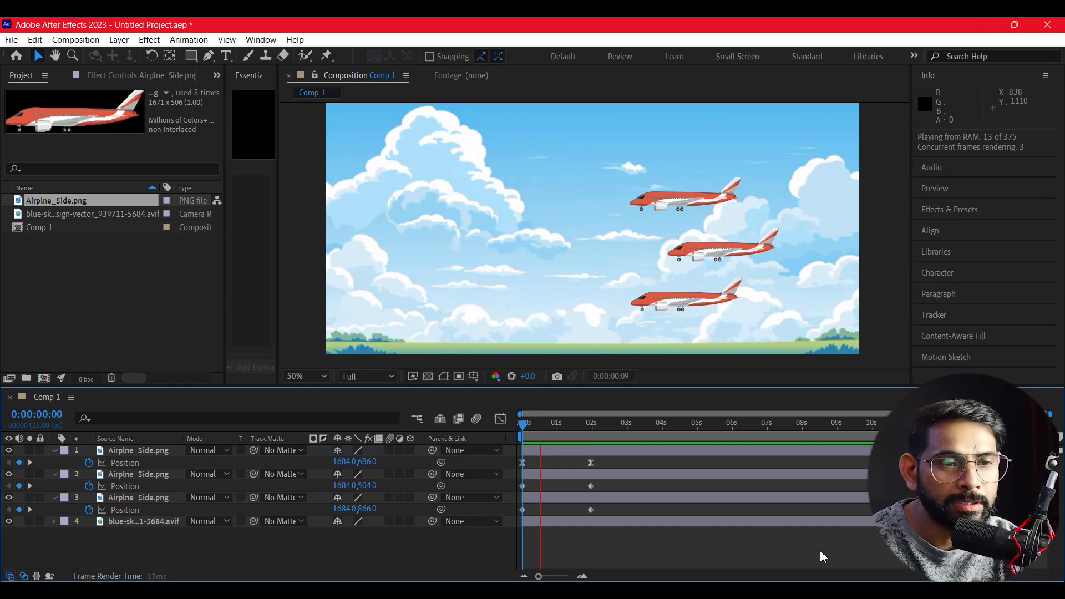
key(space)
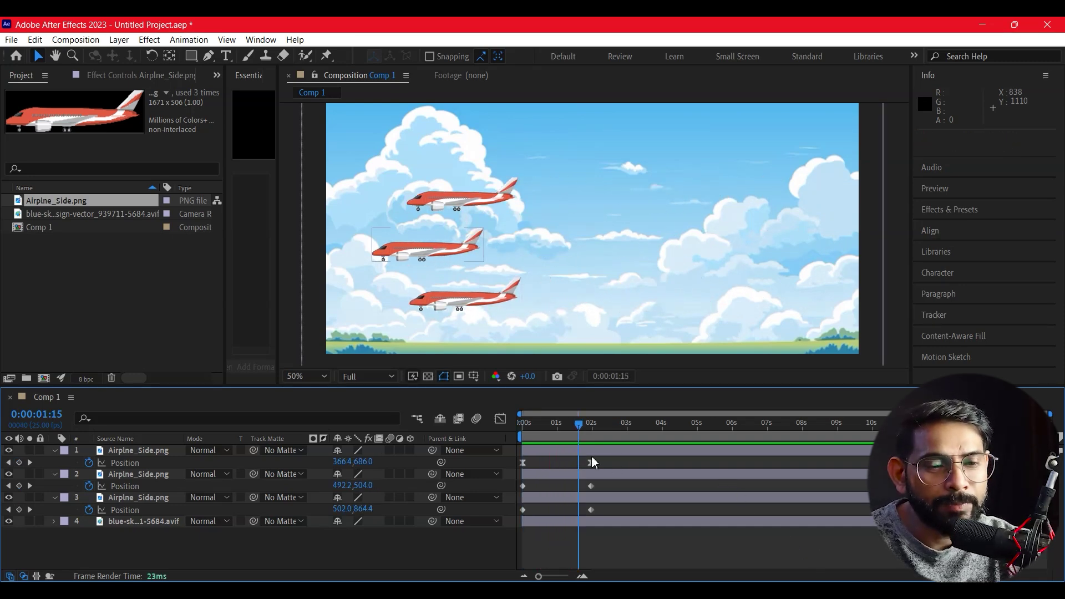
mouse_move(577, 439)
mouse_down()
mouse_move(553, 439)
mouse_move(560, 468)
mouse_move(508, 468)
mouse_move(587, 495)
mouse_up()
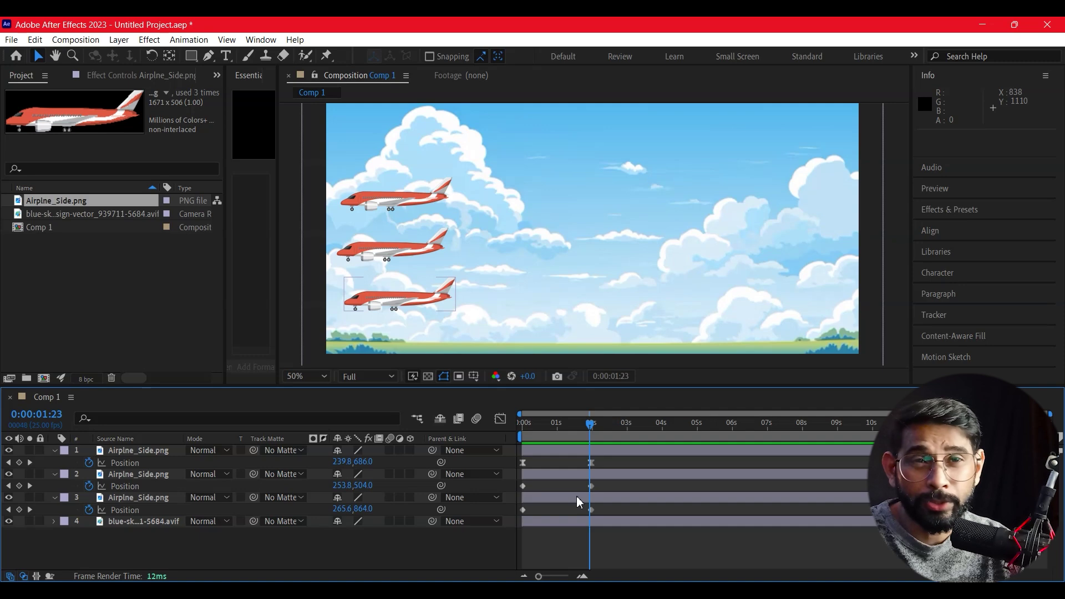
Apply Keyframe Assistant > Easy Ease Out to layer 2's Position keyframes, then deselect
drag(613, 482, 511, 497)
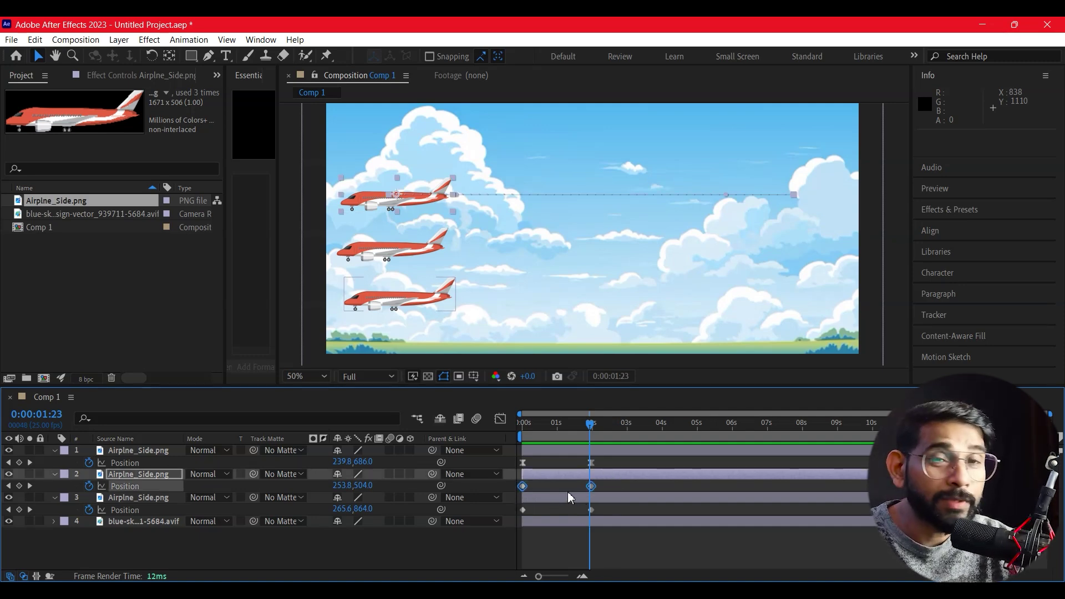
right_click(591, 490)
mouse_move(640, 485)
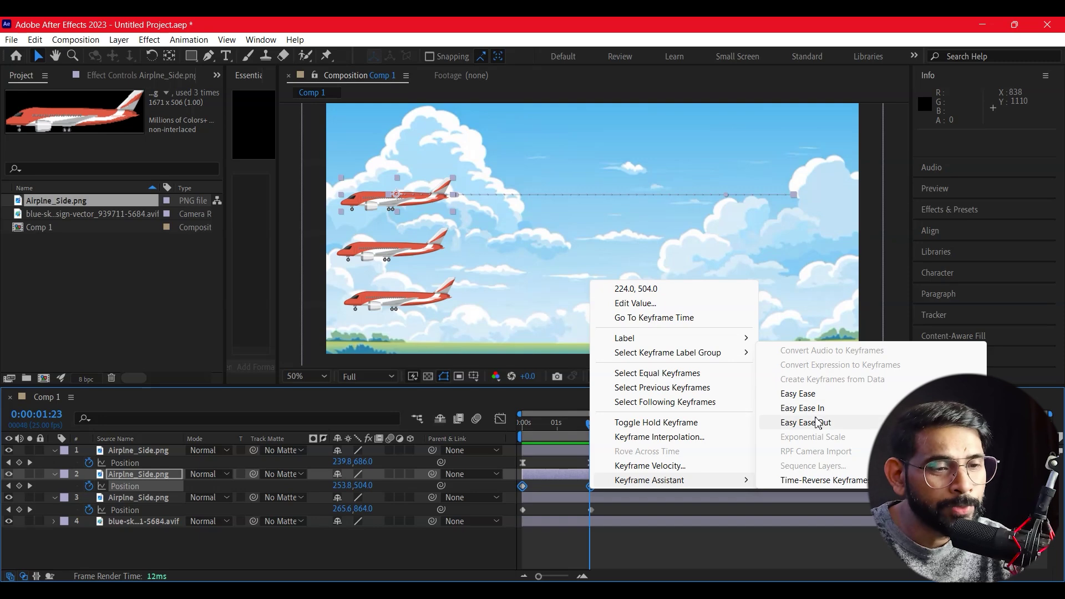
click(819, 423)
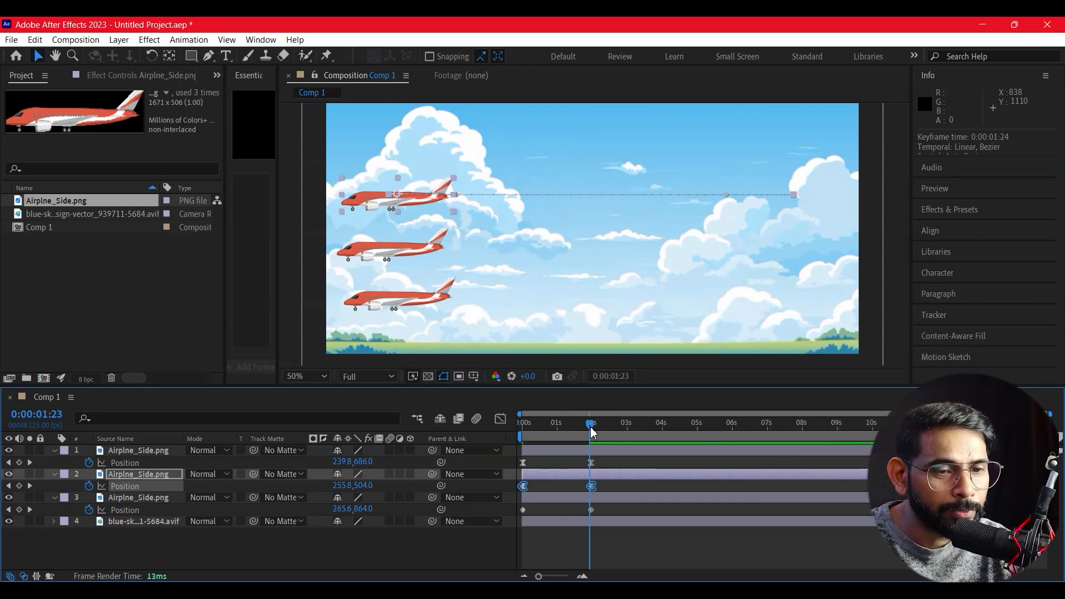
drag(590, 425, 503, 450)
click(765, 558)
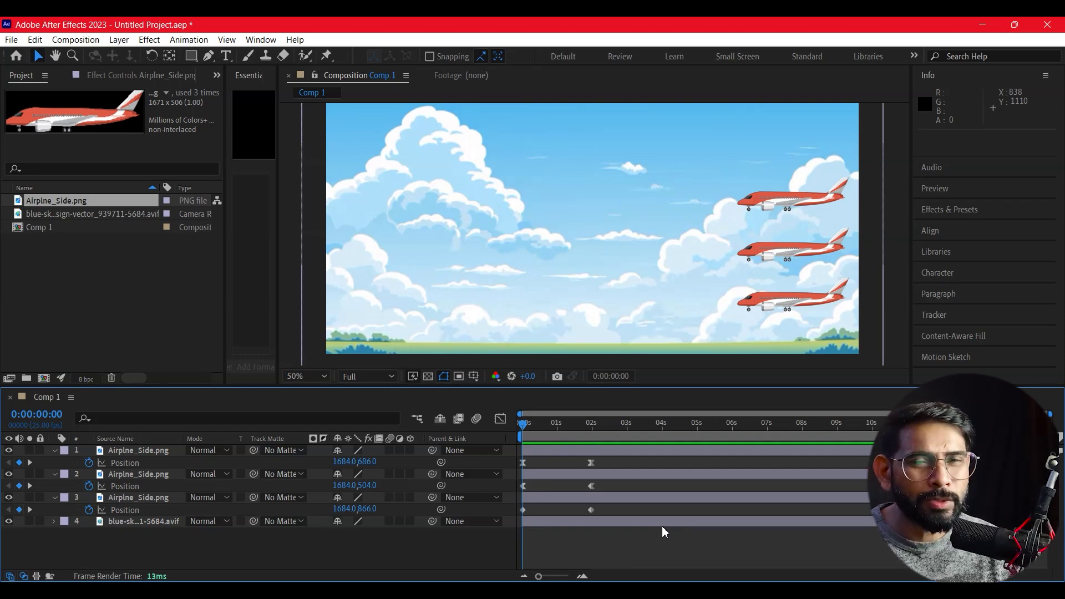
key(space)
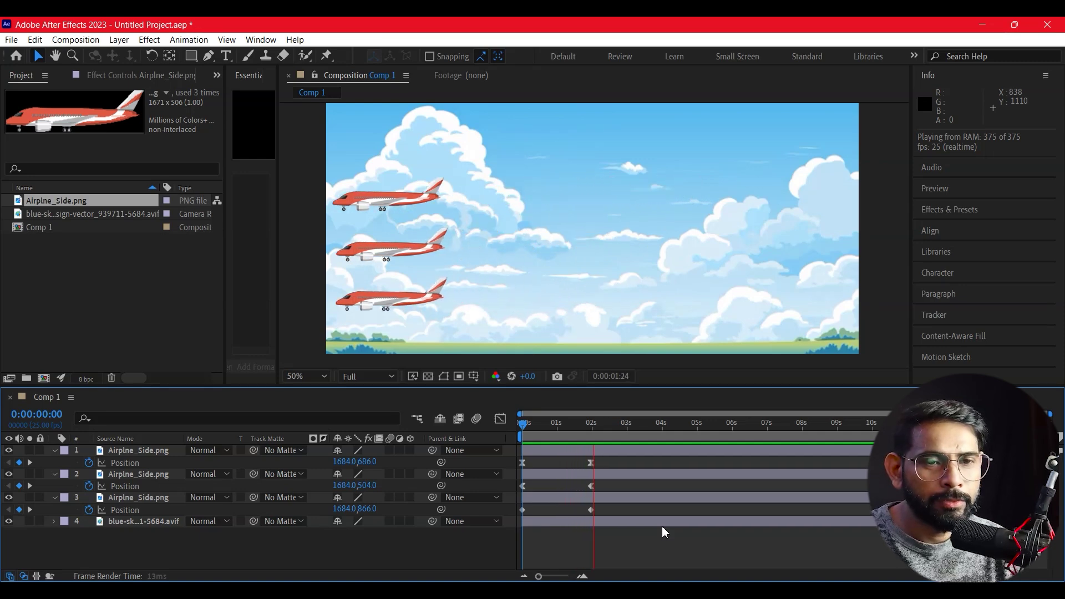
drag(632, 433, 528, 454)
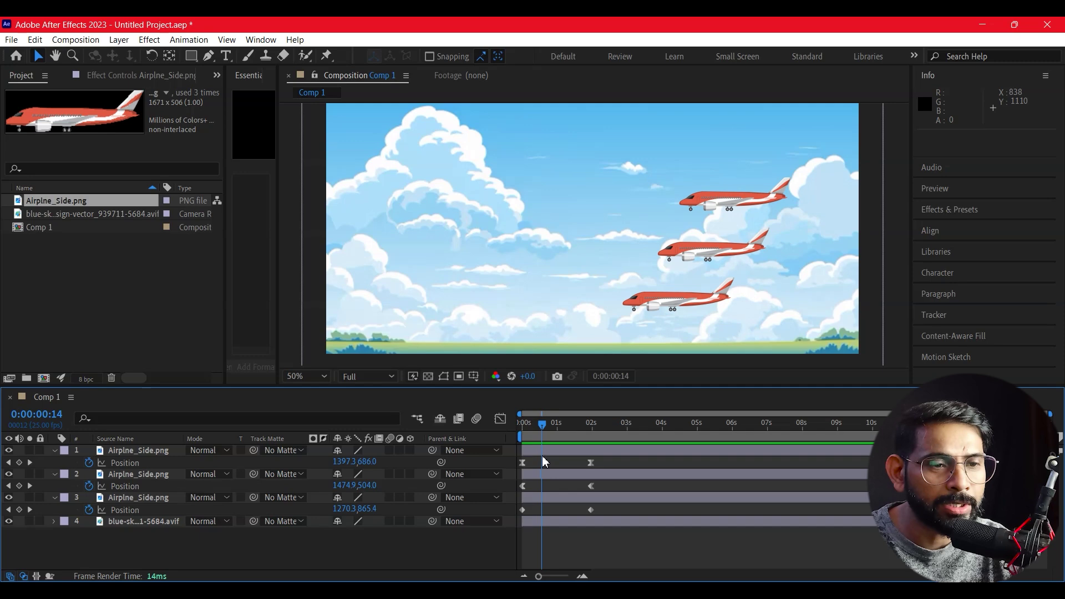
key(space)
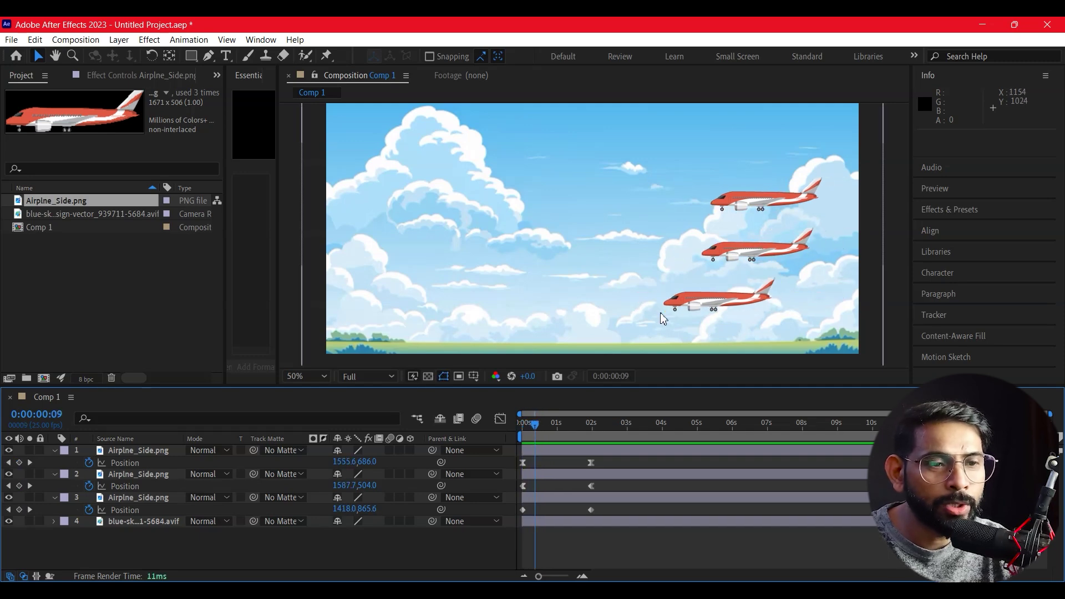
click(529, 472)
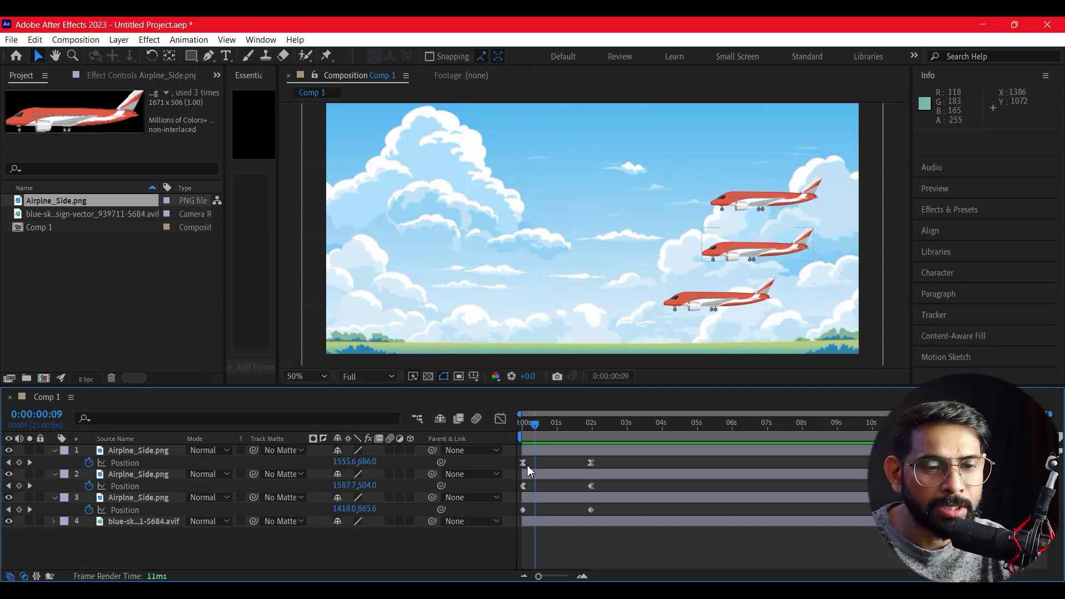
click(567, 481)
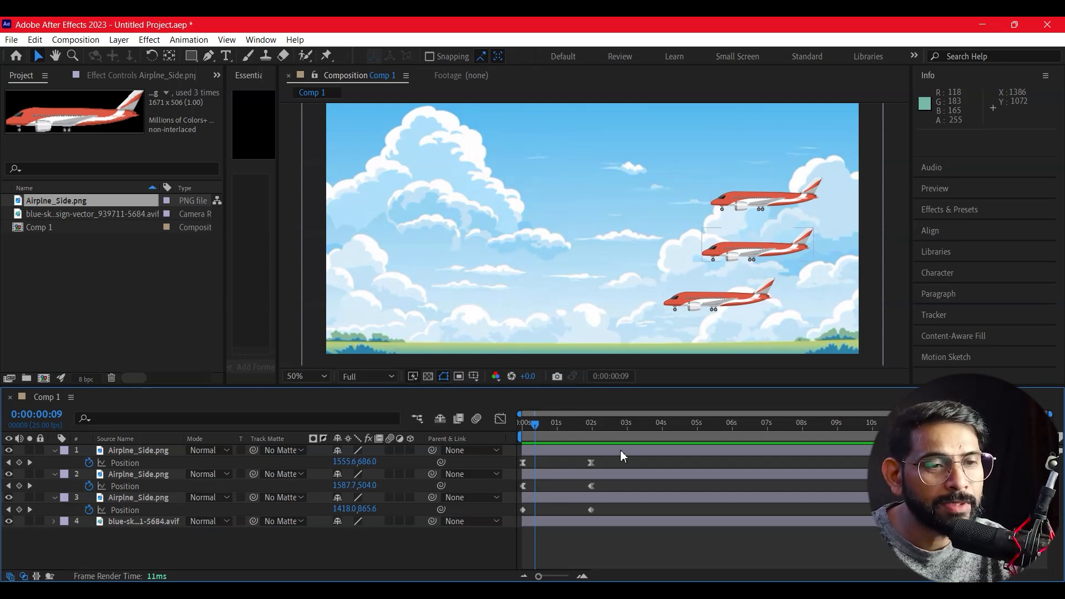
click(653, 358)
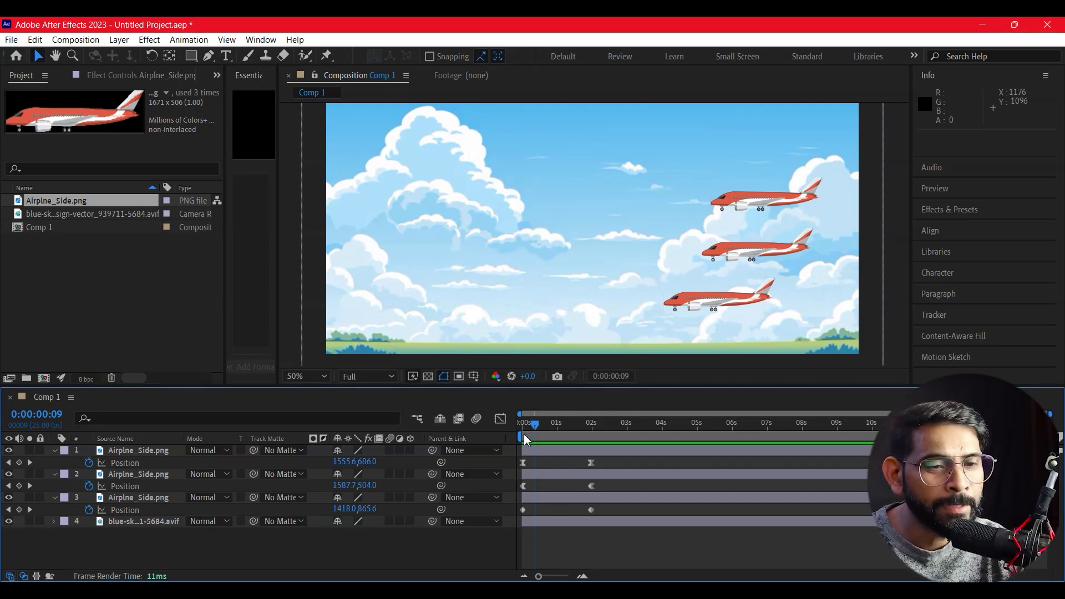
drag(536, 431, 571, 429)
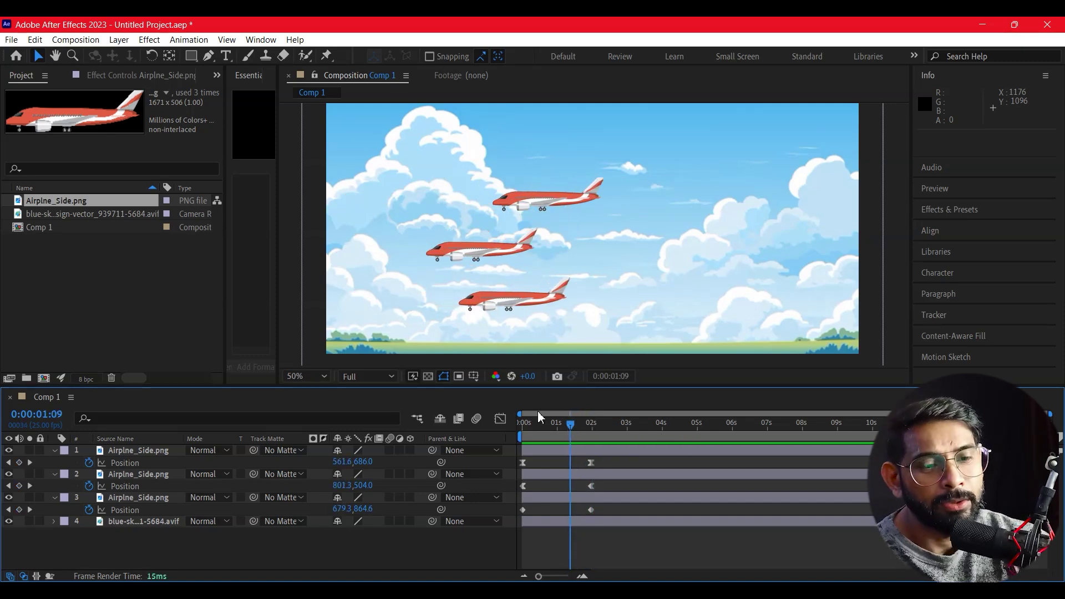
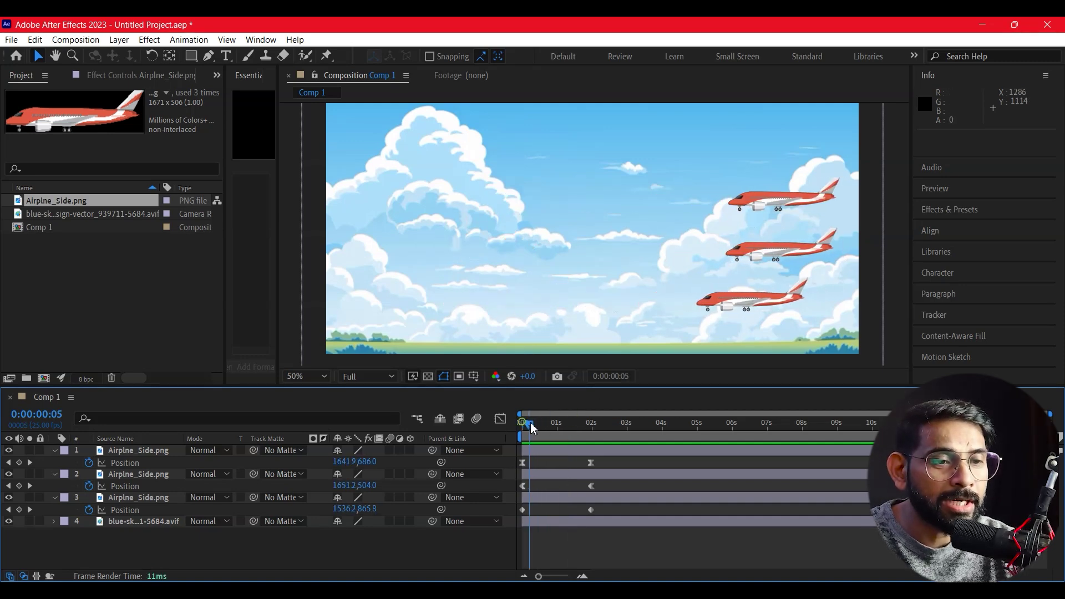
Scrub the flight and select the bottom airplane's Position keyframes on layer 3
drag(530, 434, 538, 426)
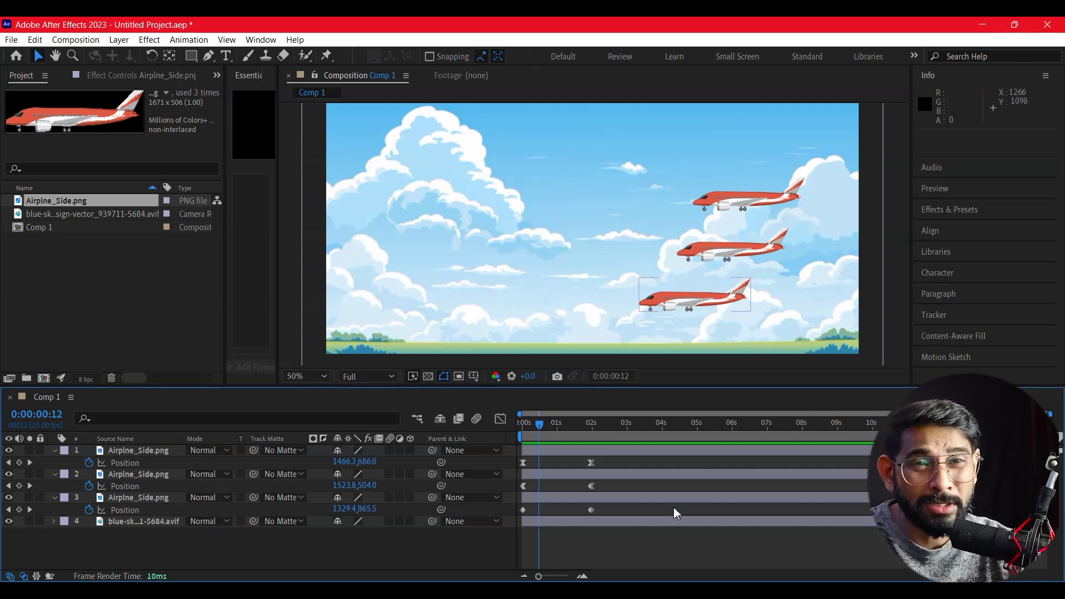
mouse_move(541, 426)
mouse_down()
mouse_move(600, 447)
mouse_move(490, 451)
mouse_up()
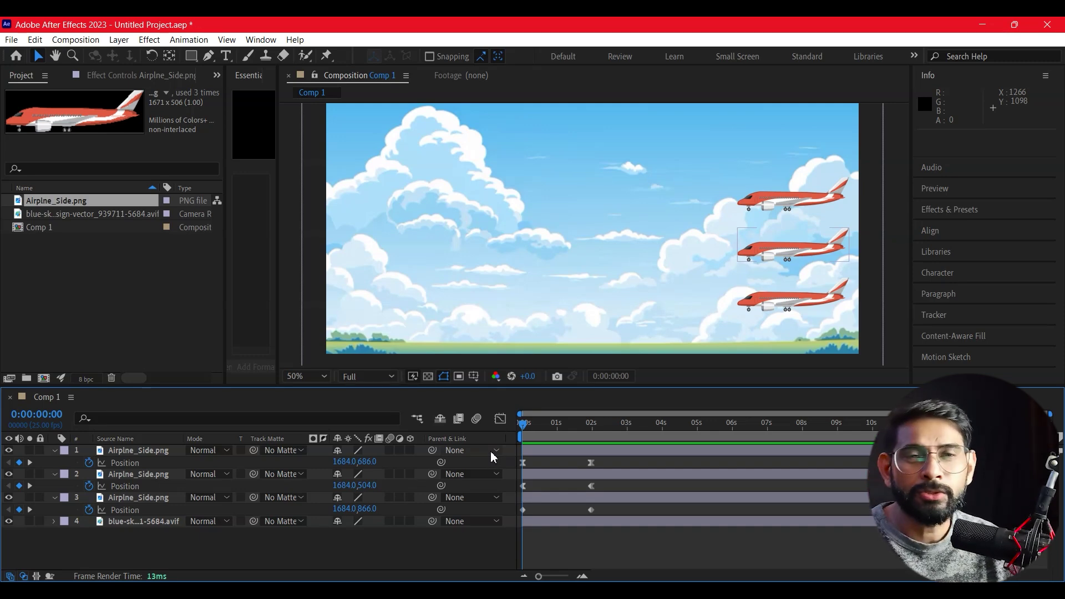
key(ctrl+shift+a)
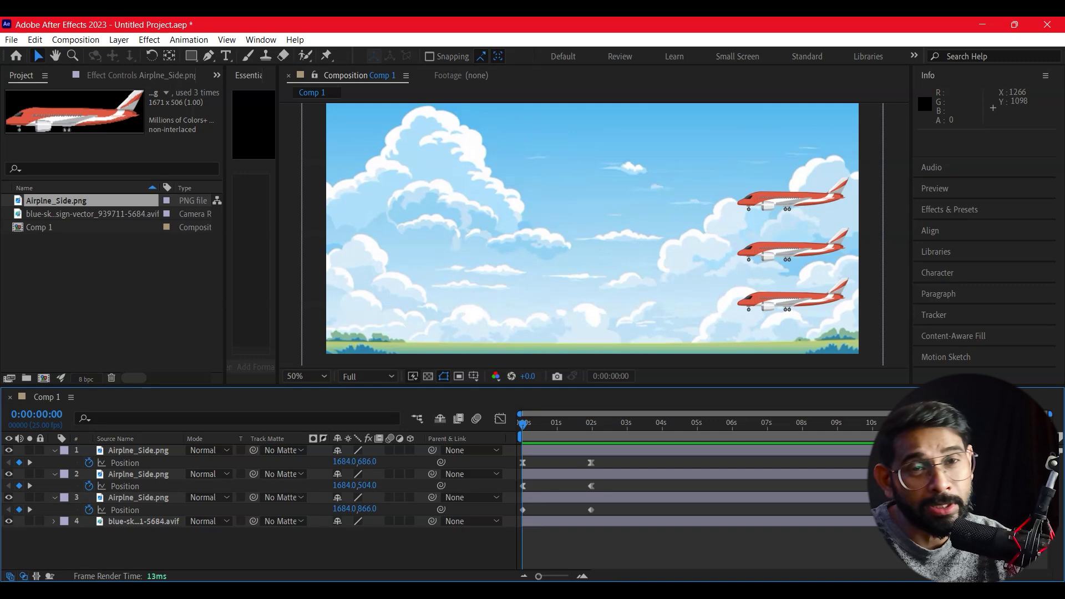
click(567, 491)
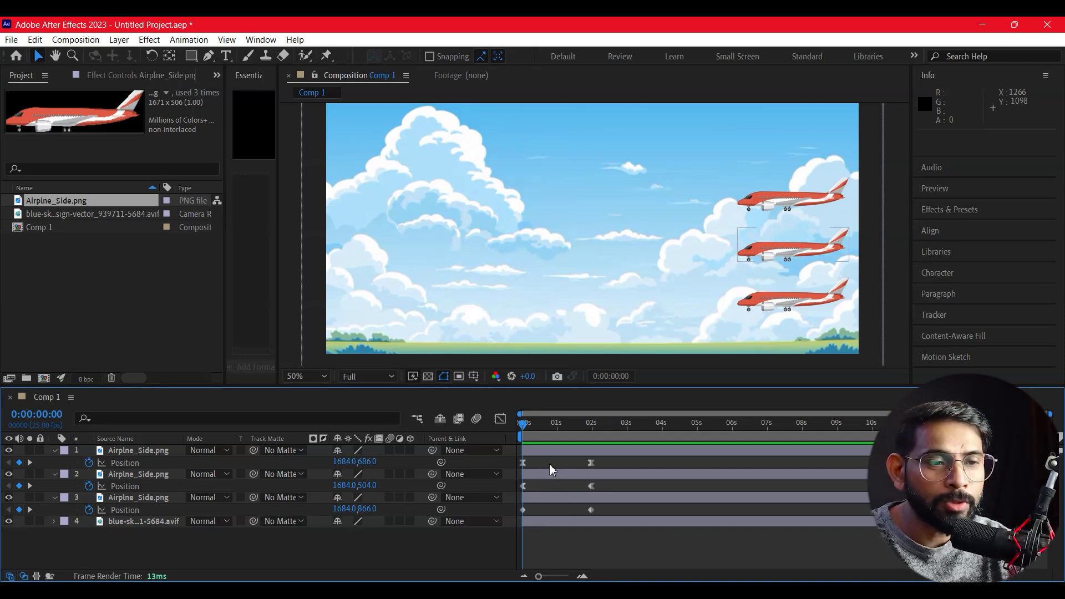
click(796, 304)
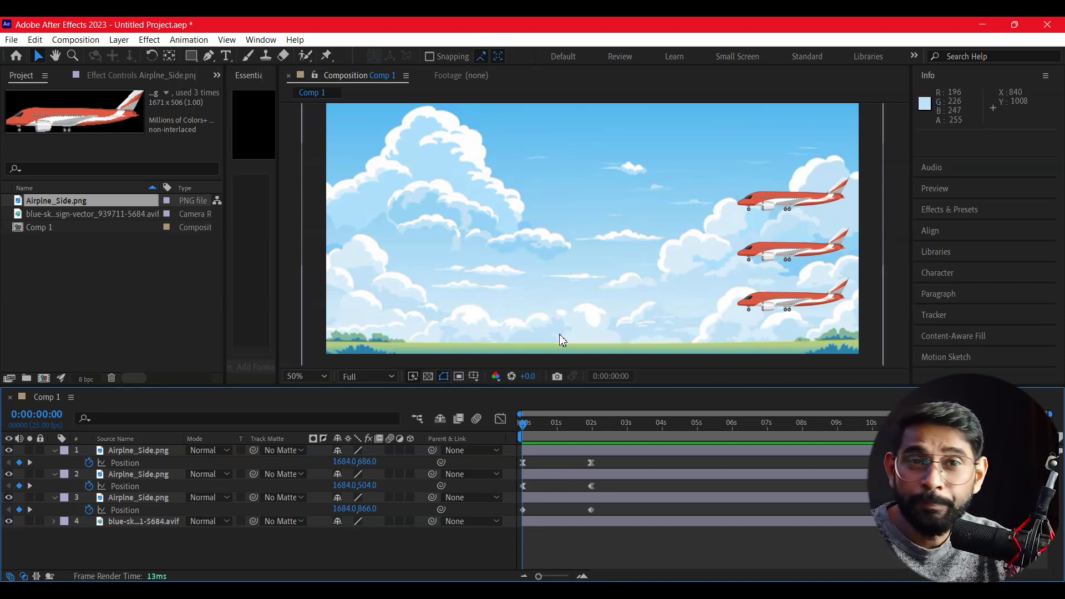
click(572, 497)
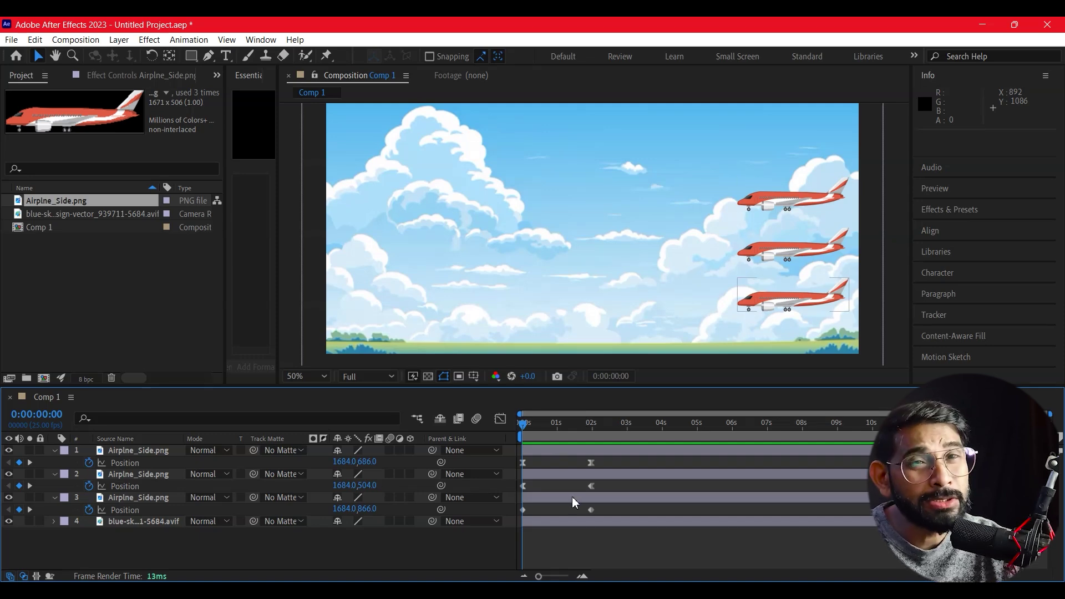
drag(613, 510, 515, 518)
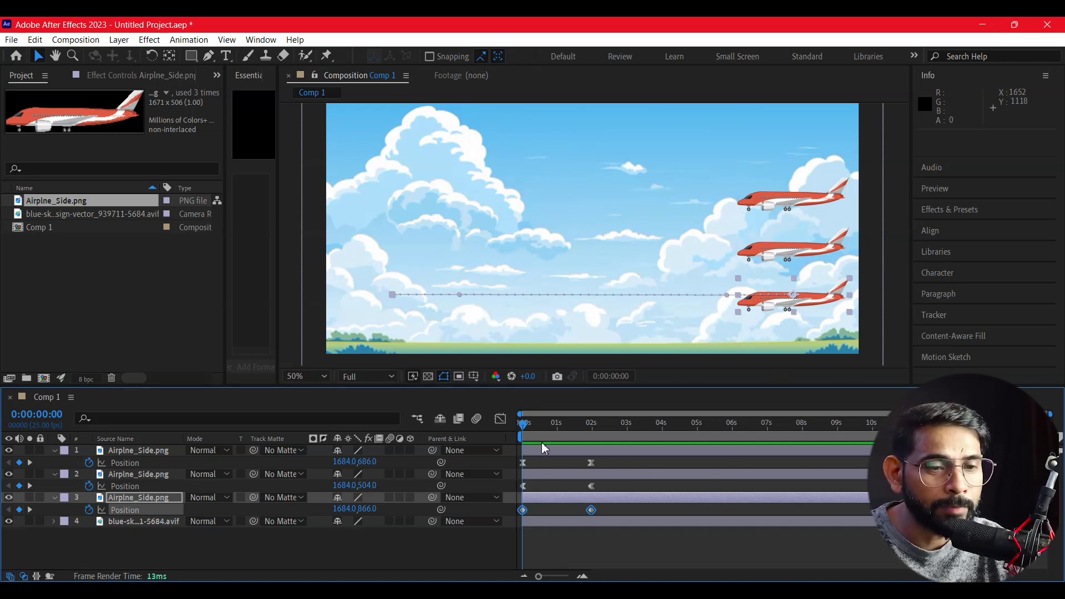
Apply Easy Ease to the bottom airplane's Position keyframes and preview the animation
drag(540, 436, 523, 436)
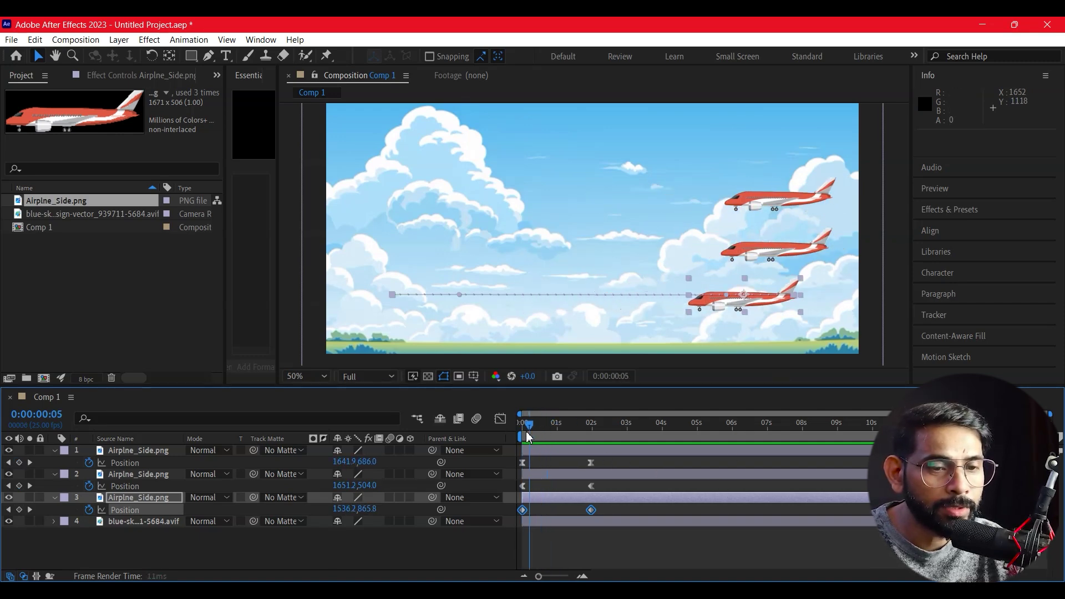
right_click(597, 510)
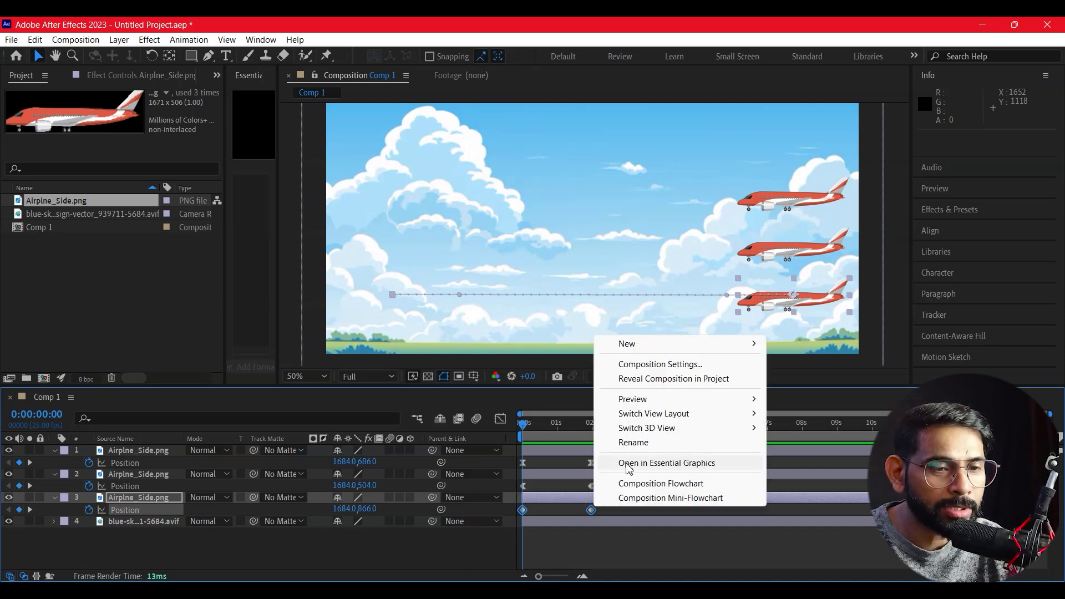
right_click(523, 509)
mouse_move(581, 501)
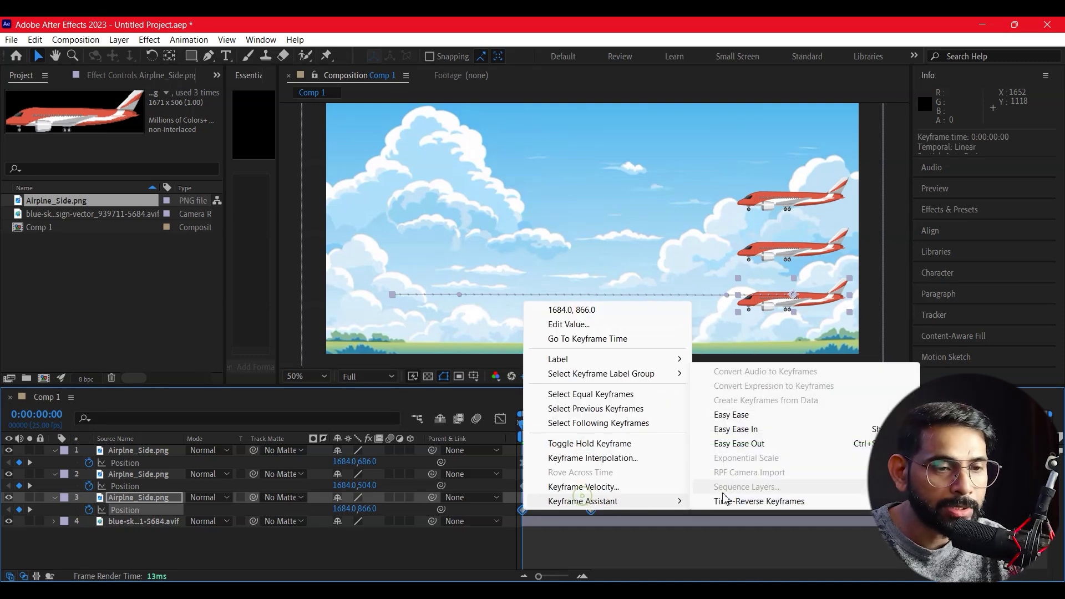
click(731, 415)
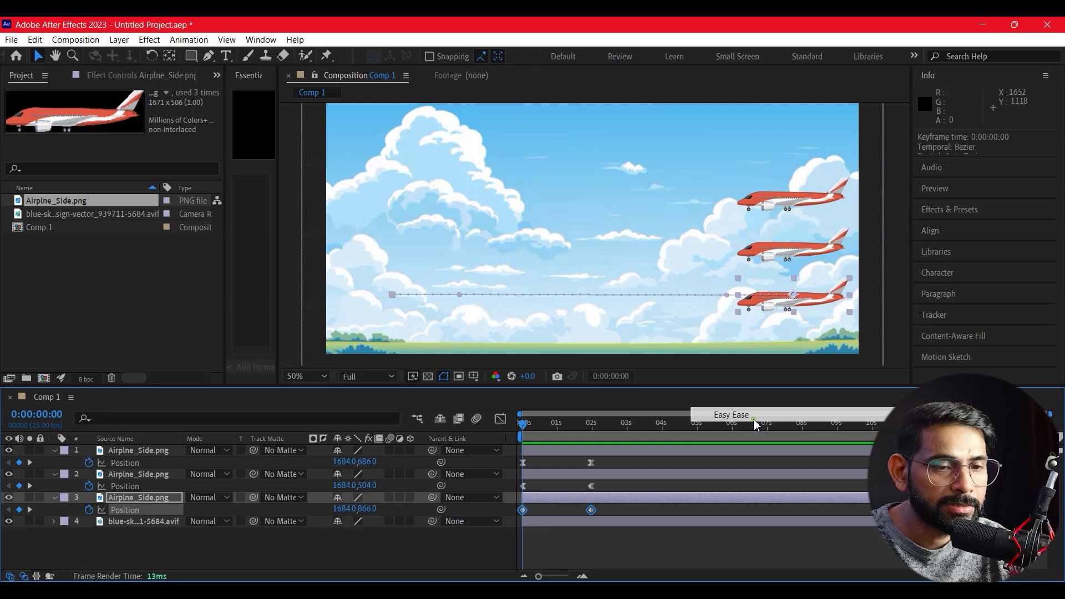
key(space)
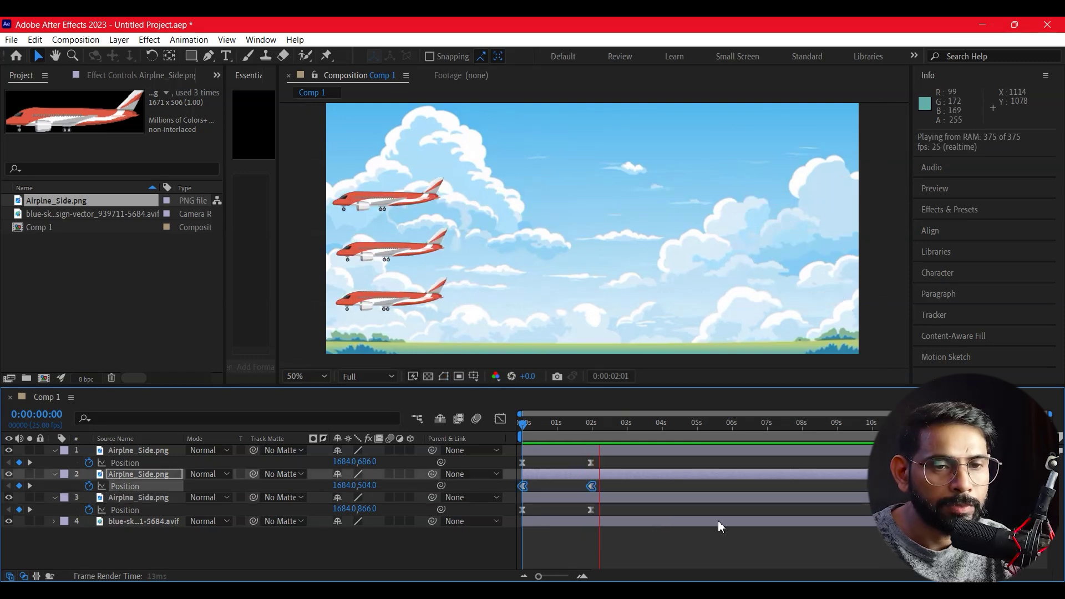
drag(663, 425, 563, 425)
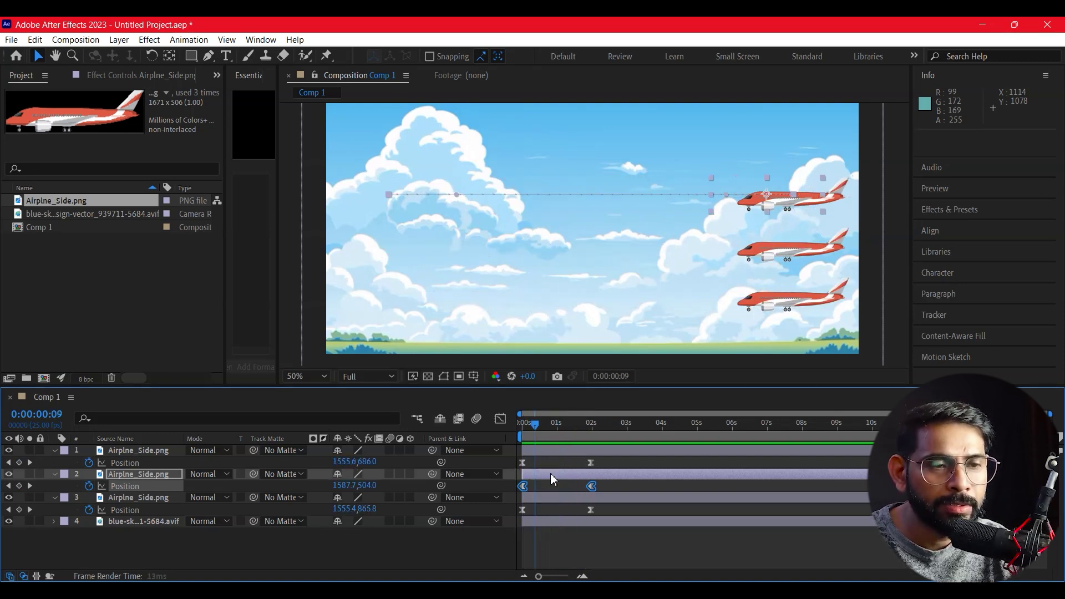
click(784, 531)
key(space)
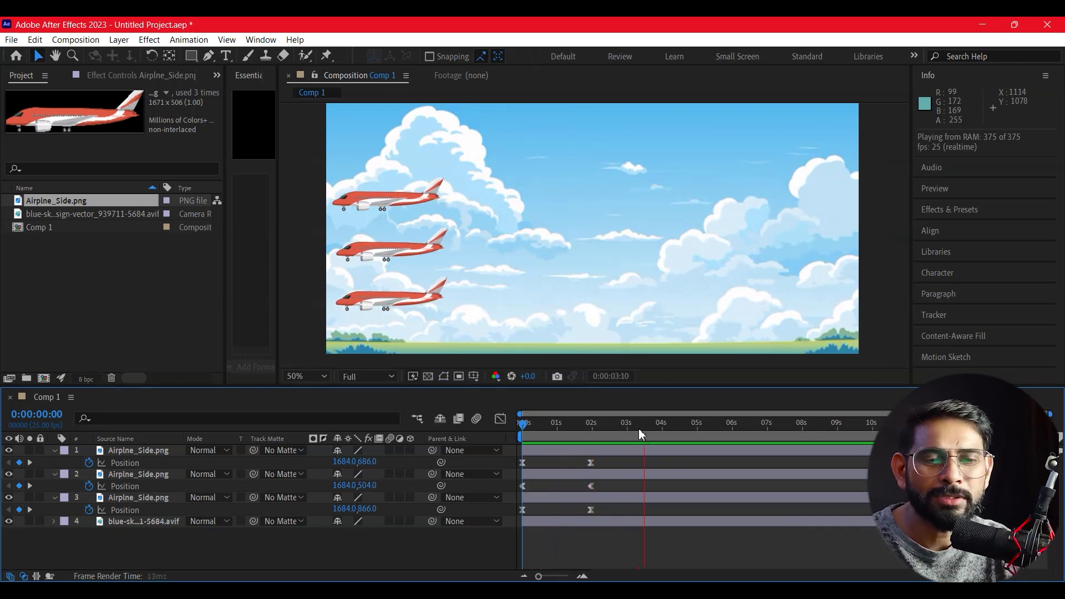
key(space)
drag(547, 458, 571, 461)
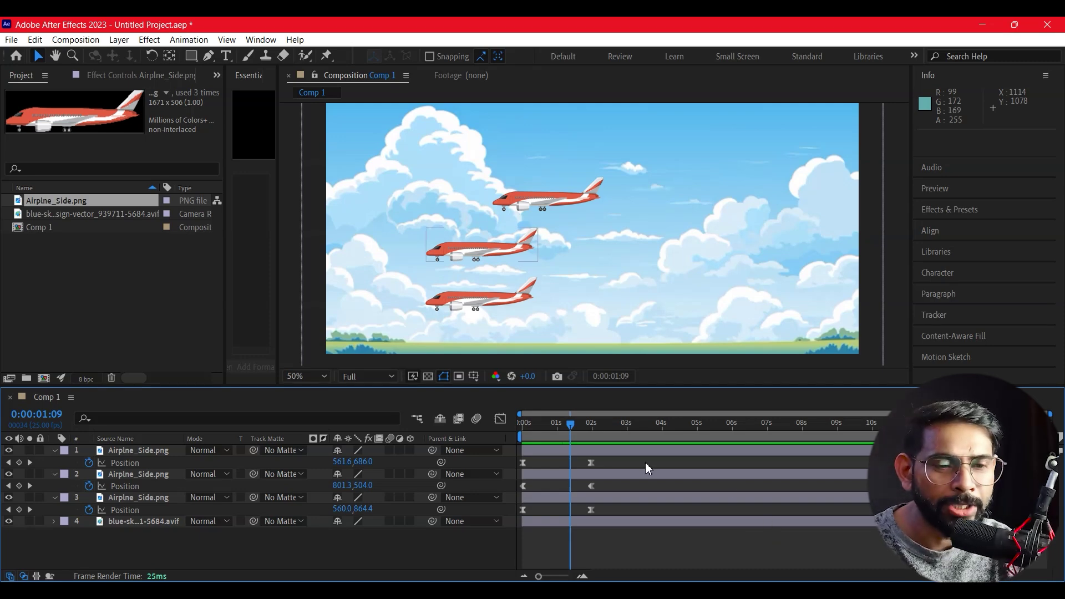
click(630, 510)
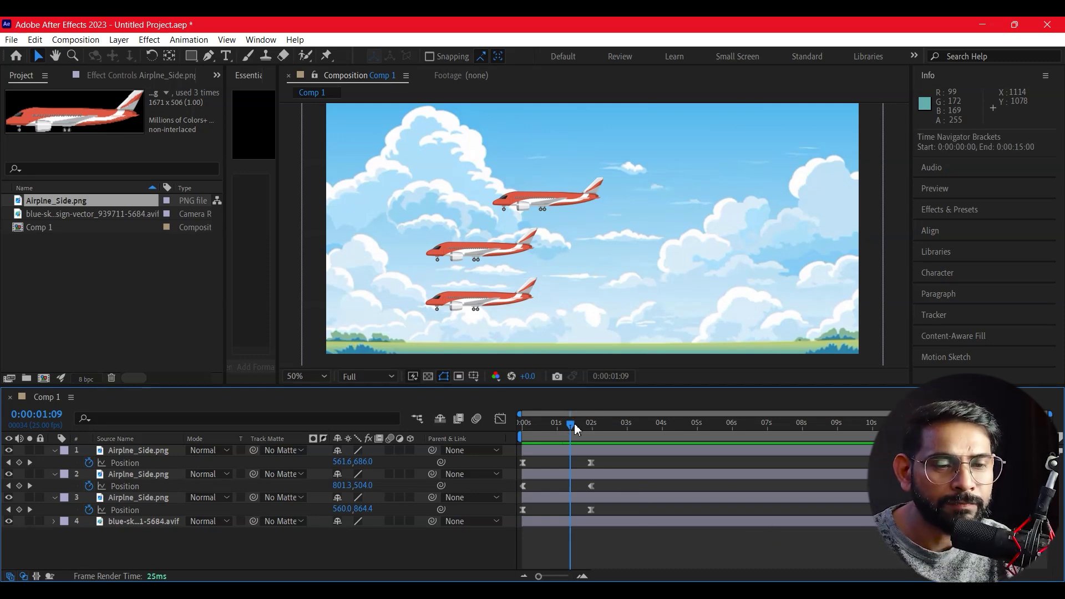
drag(575, 424, 523, 424)
key(space)
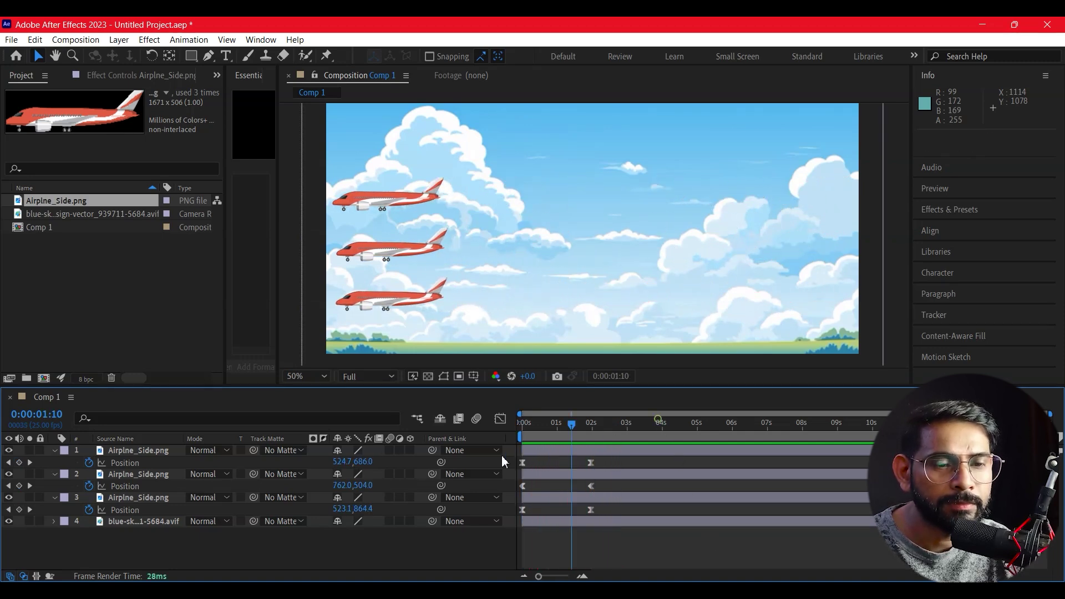
mouse_move(694, 590)
key(space)
key(Home)
key(space)
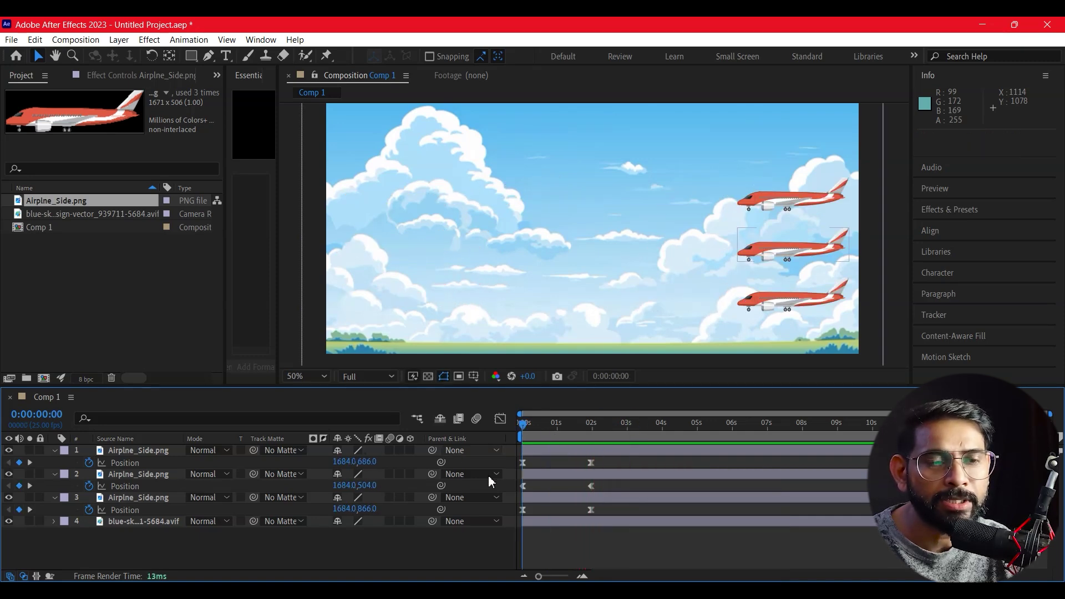
key(space)
mouse_move(573, 425)
mouse_down()
mouse_move(527, 436)
mouse_move(576, 447)
mouse_up()
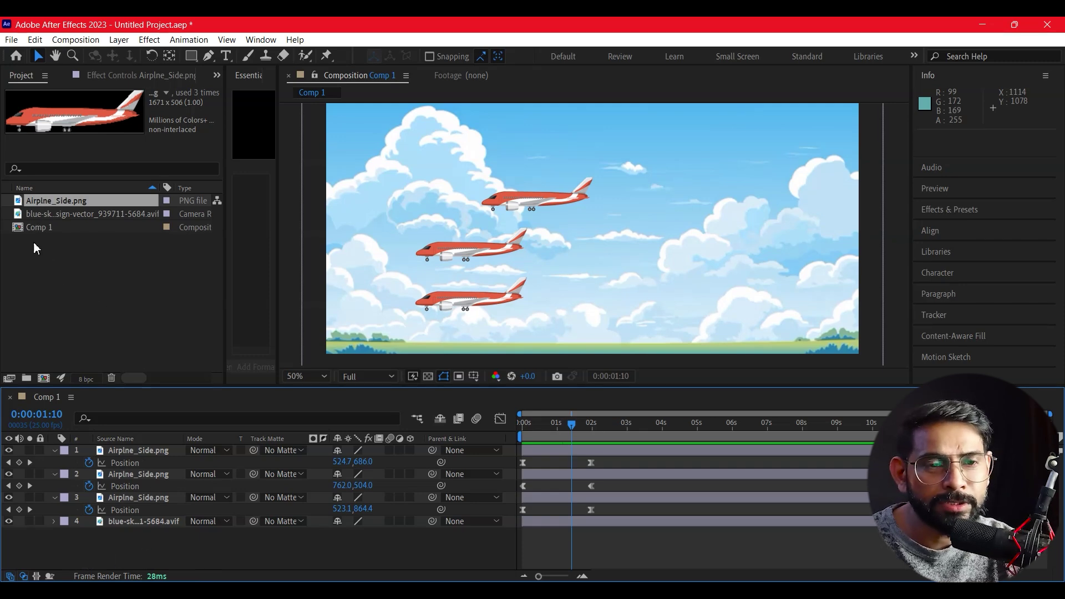
drag(26, 215, 91, 536)
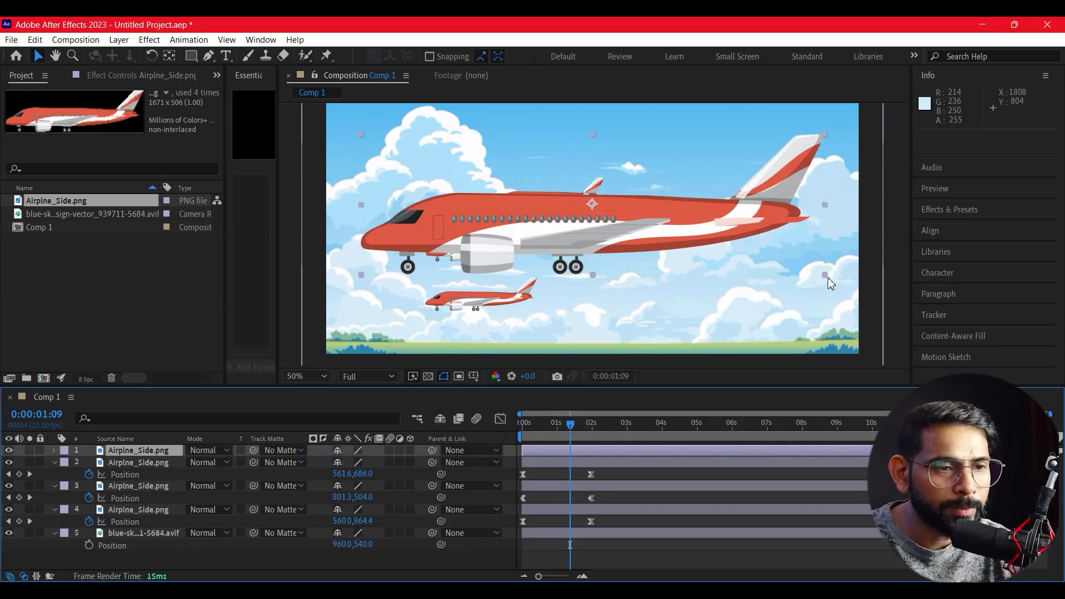
Scale the fourth airplane to 24%, park it top right, and keyframe its Position at 0s
drag(827, 276, 829, 276)
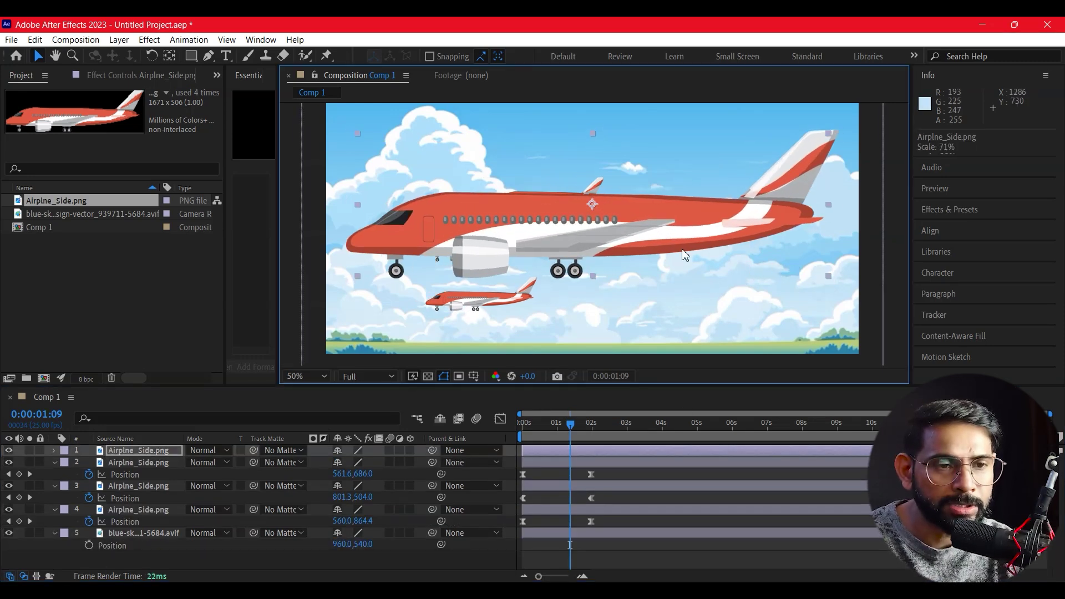
drag(684, 255, 632, 230)
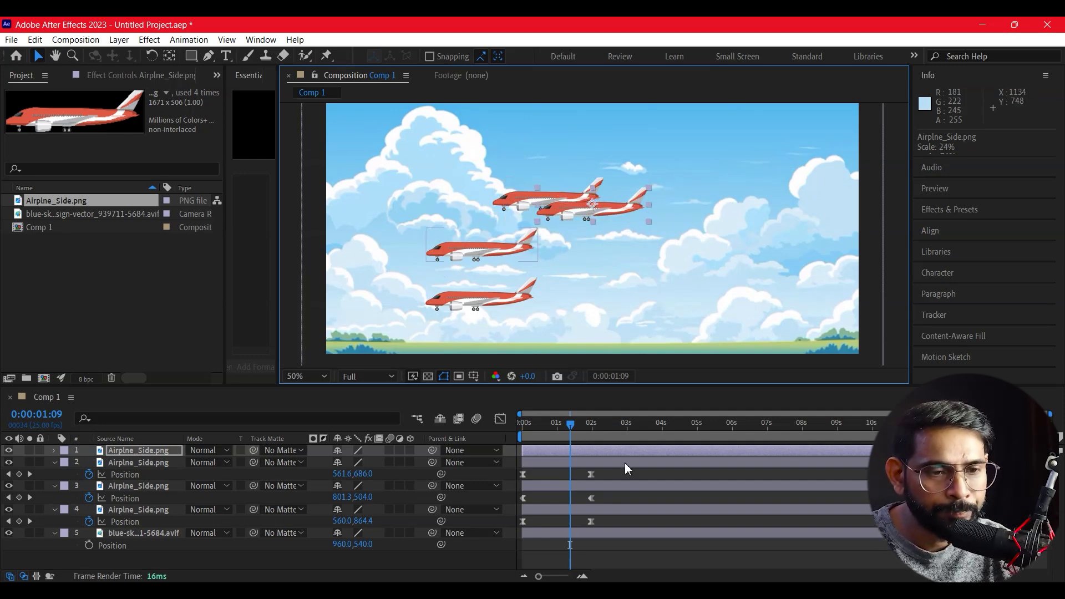
key(Home)
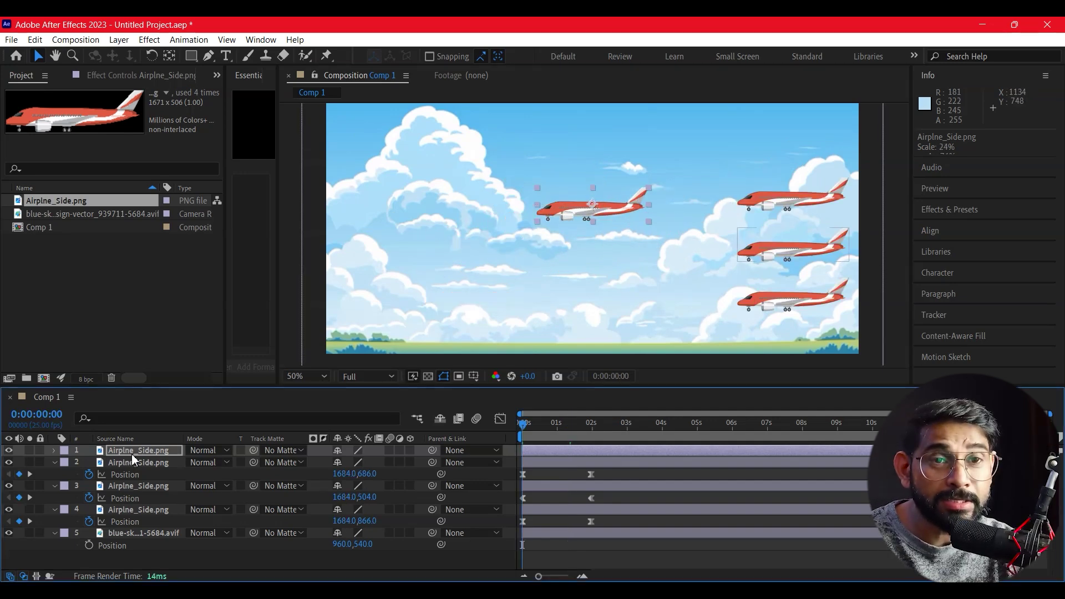
key(p)
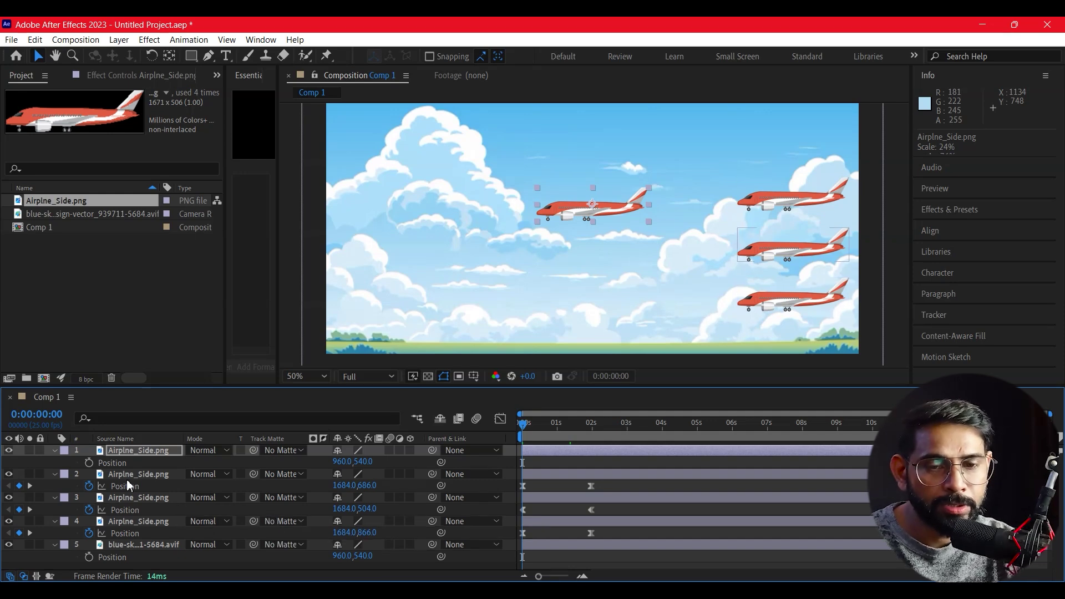
click(121, 465)
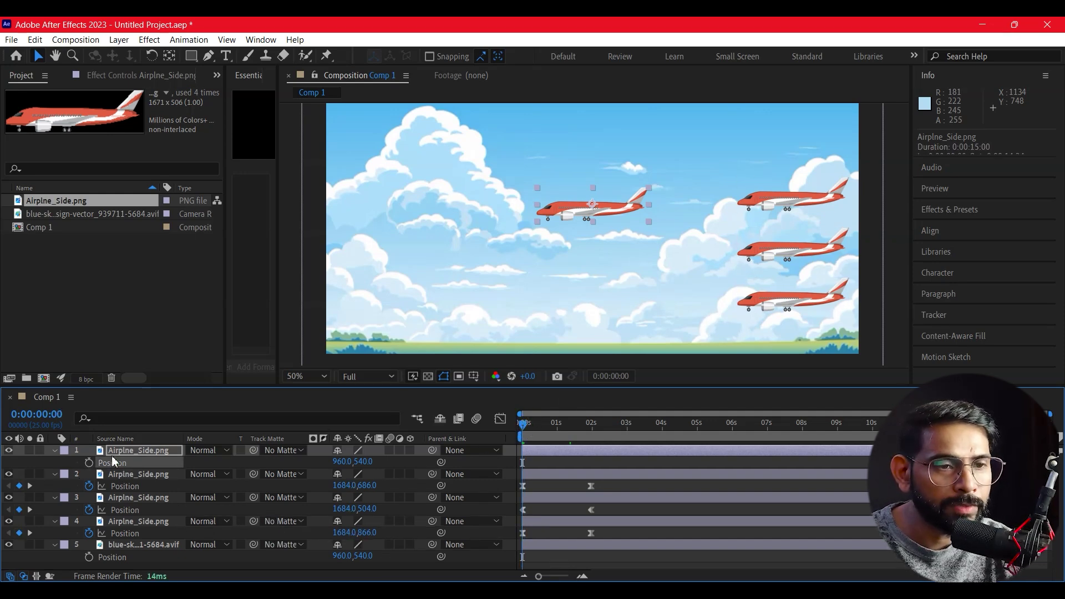
drag(616, 217, 632, 207)
drag(743, 154, 811, 142)
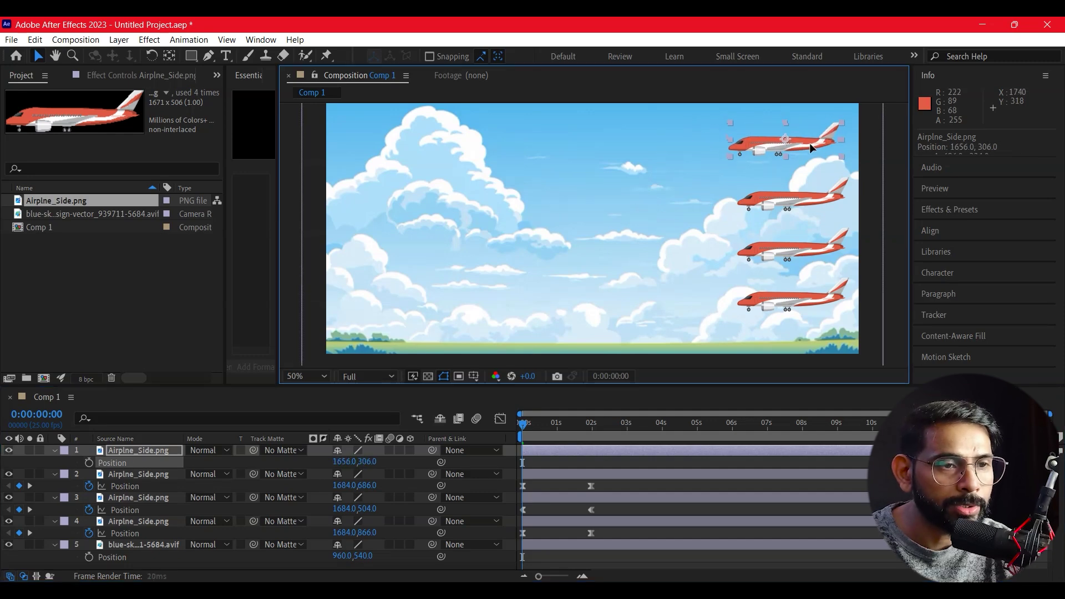
click(89, 463)
Keyframe the top airplane moving left at 23 frames and again at about 2 seconds
drag(523, 423, 555, 424)
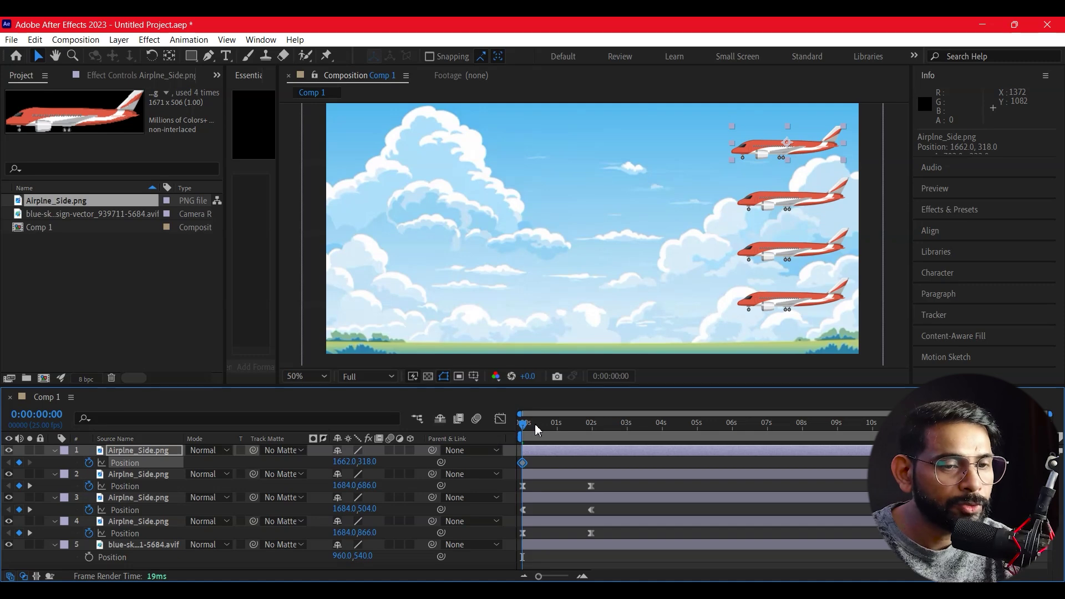
drag(826, 145, 709, 132)
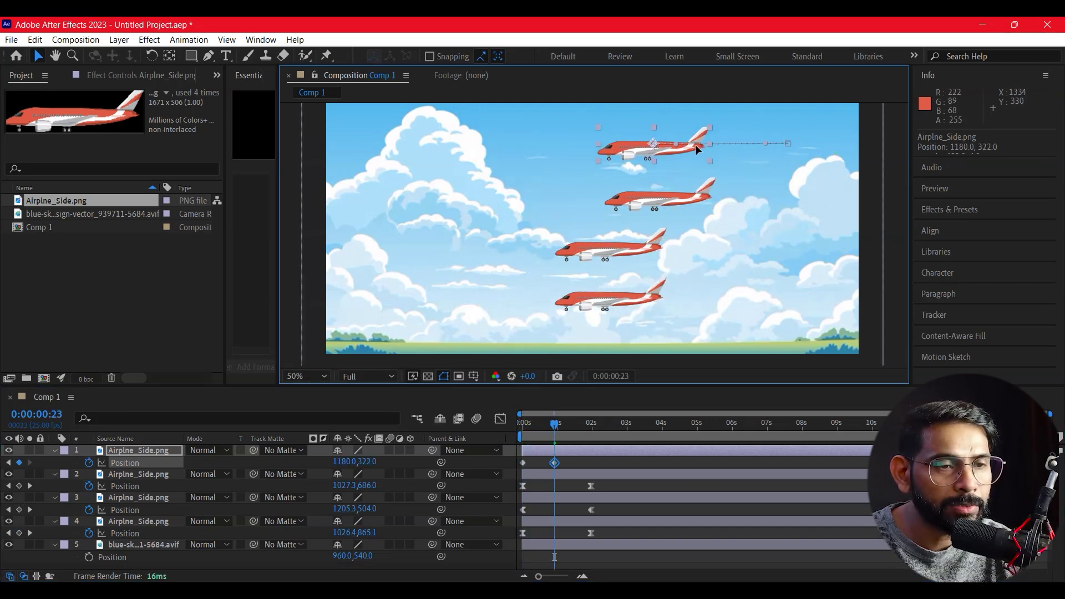
drag(708, 129, 682, 145)
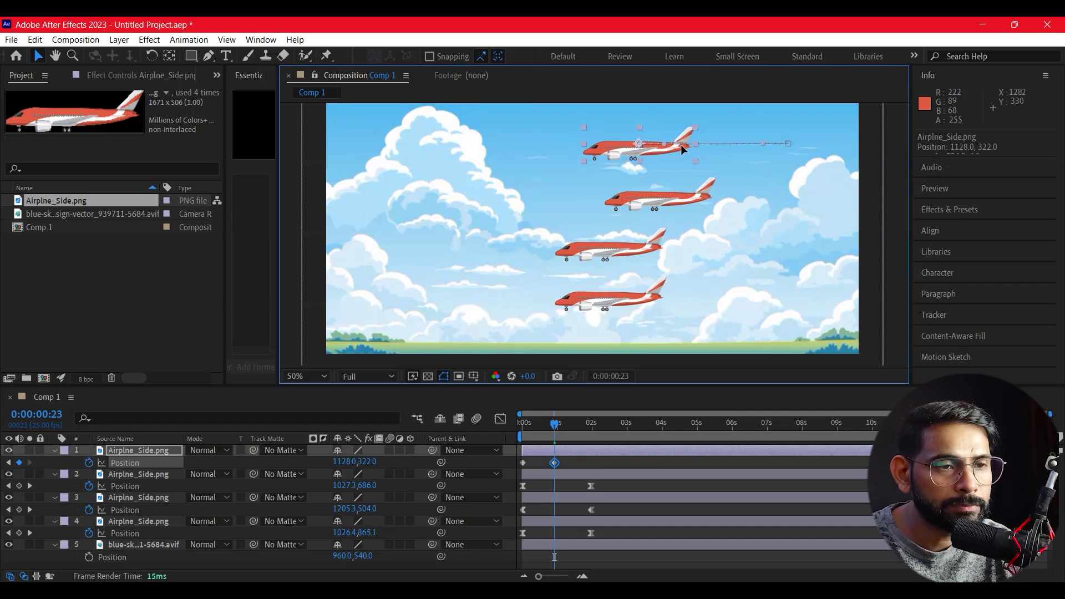
click(594, 432)
click(638, 153)
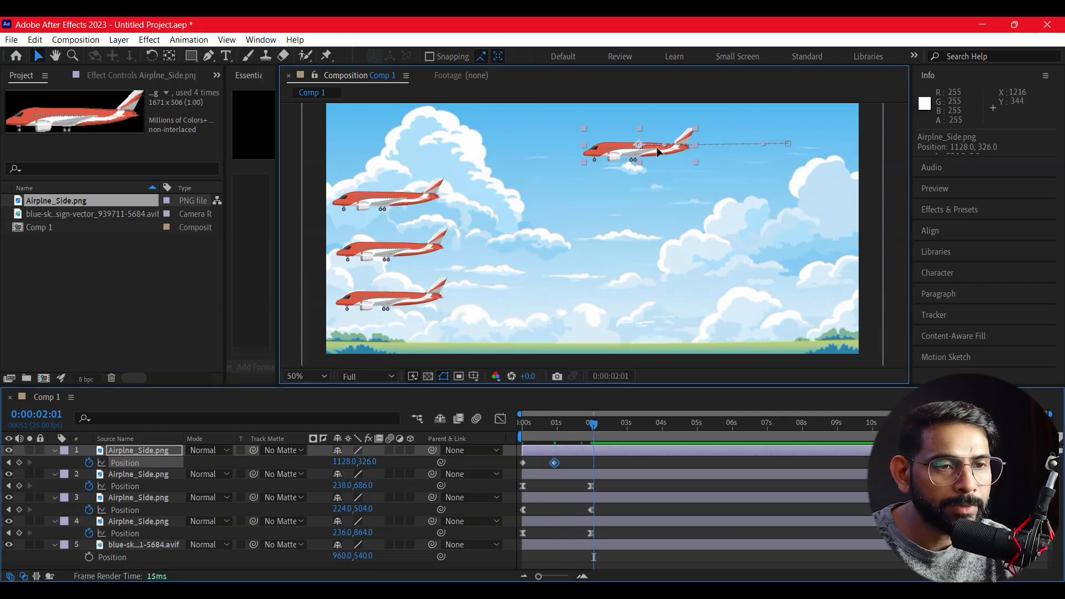
drag(648, 155, 537, 152)
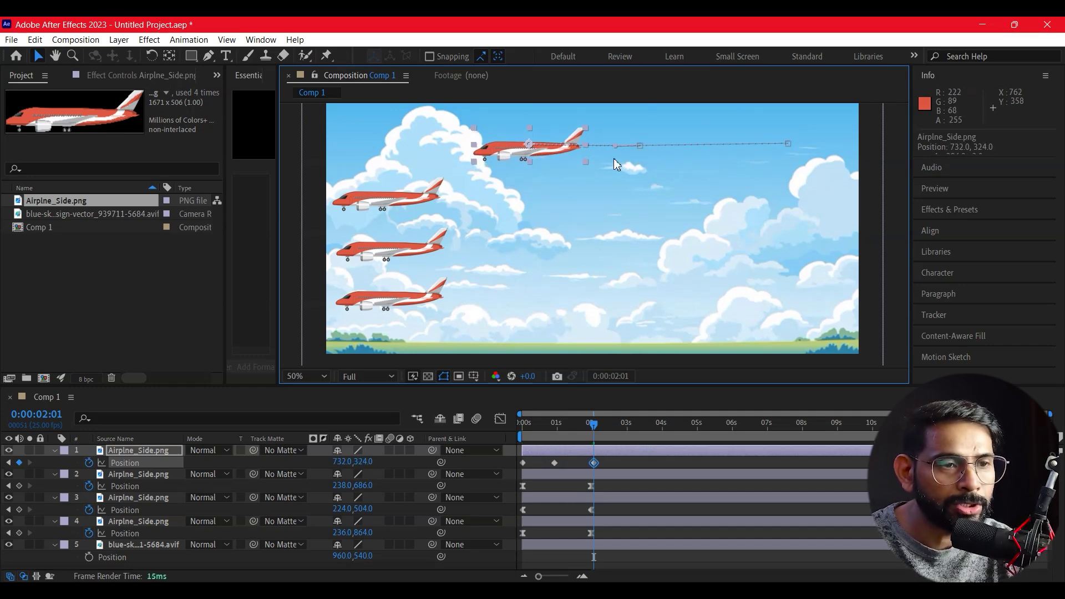
drag(538, 151, 525, 154)
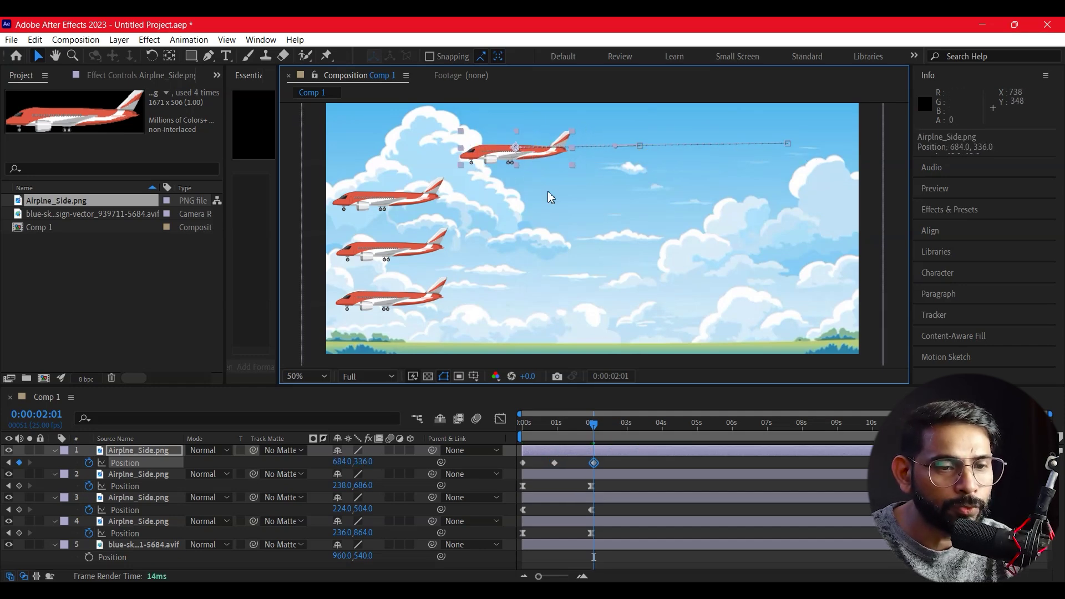
At 3 seconds move the top airplane to the sky's left side, then preview the flight
click(651, 424)
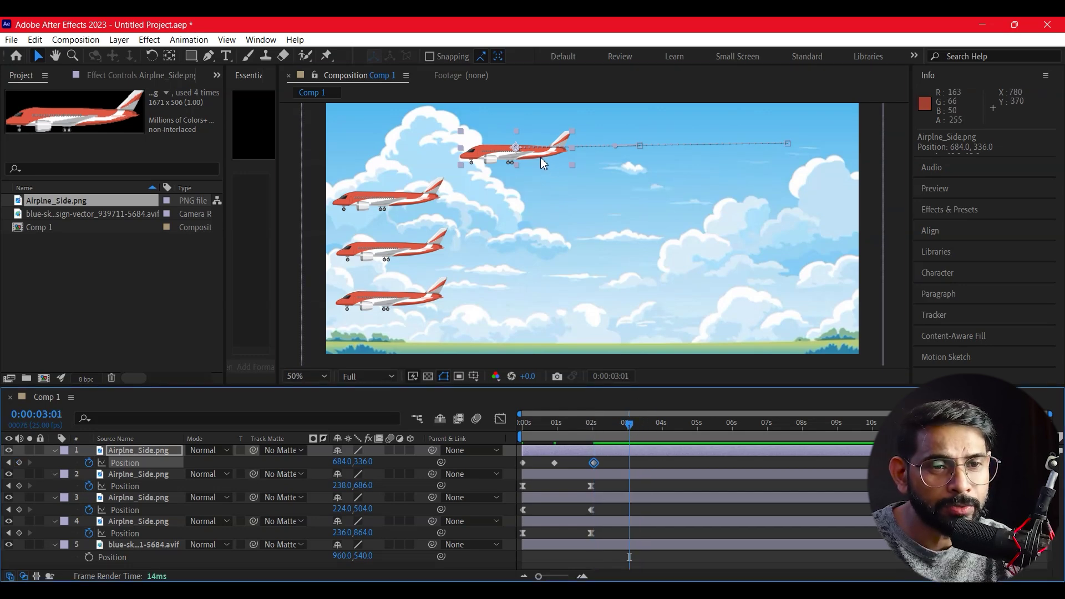
drag(541, 158, 434, 152)
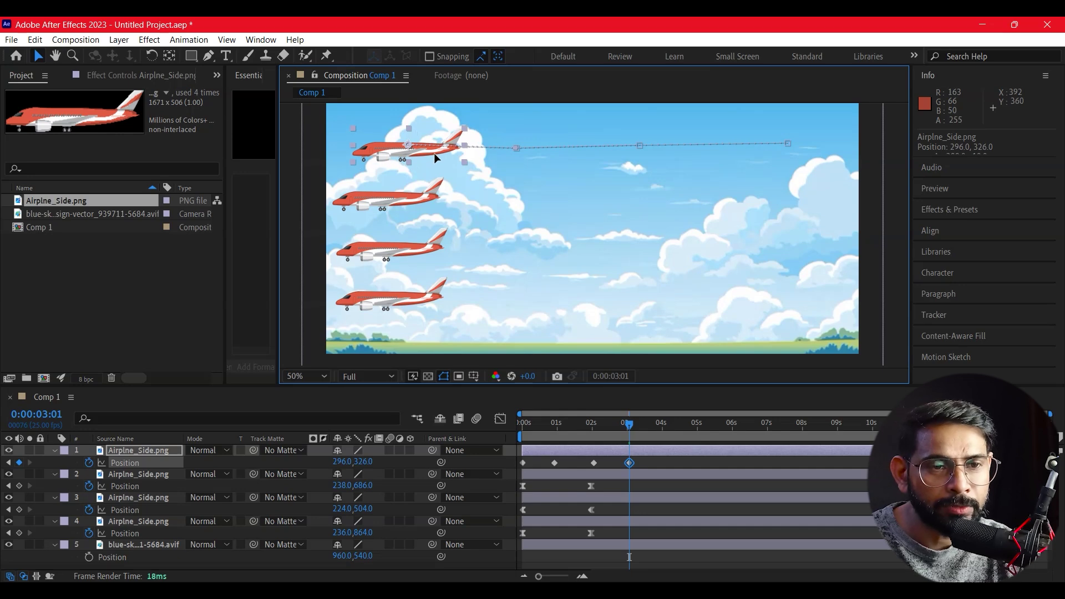
drag(434, 152, 430, 155)
key(space)
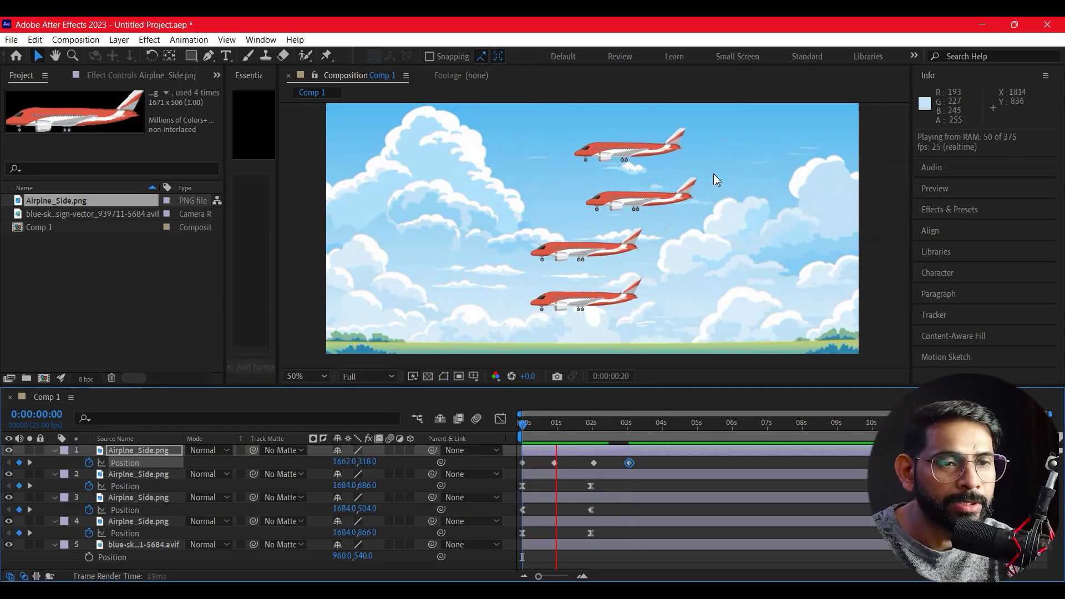
key(space)
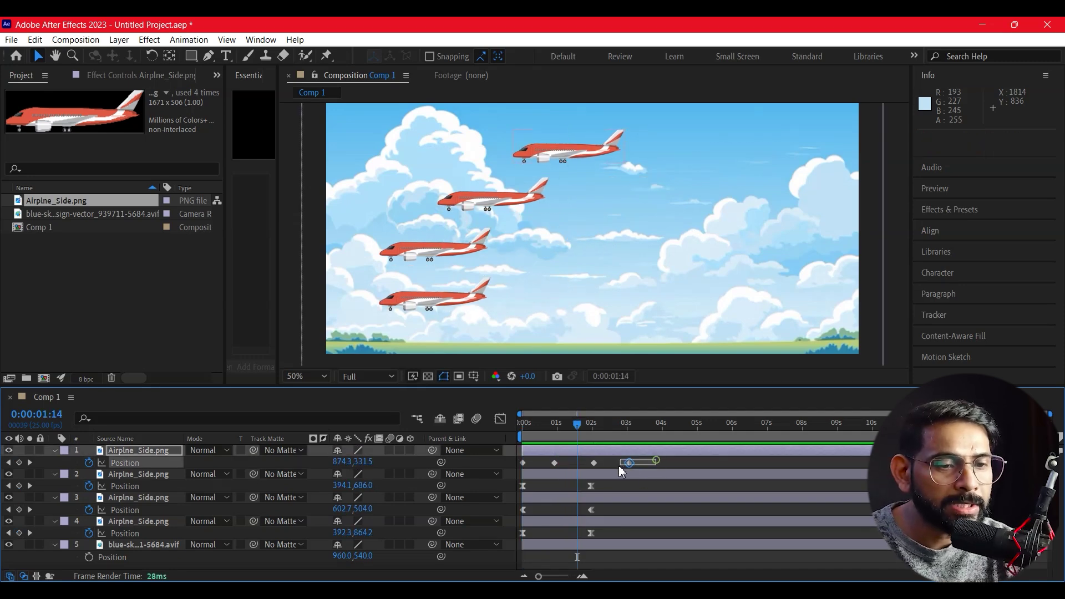
drag(658, 468, 519, 472)
Convert the top airplane's Position keyframes to hold keyframes and preview from the start
right_click(630, 463)
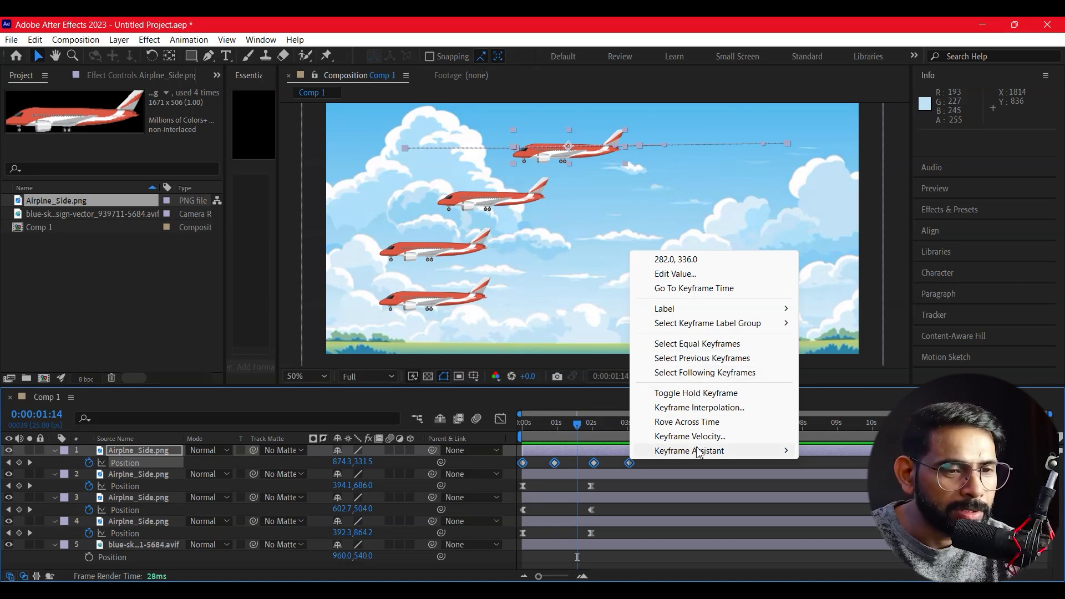
click(689, 394)
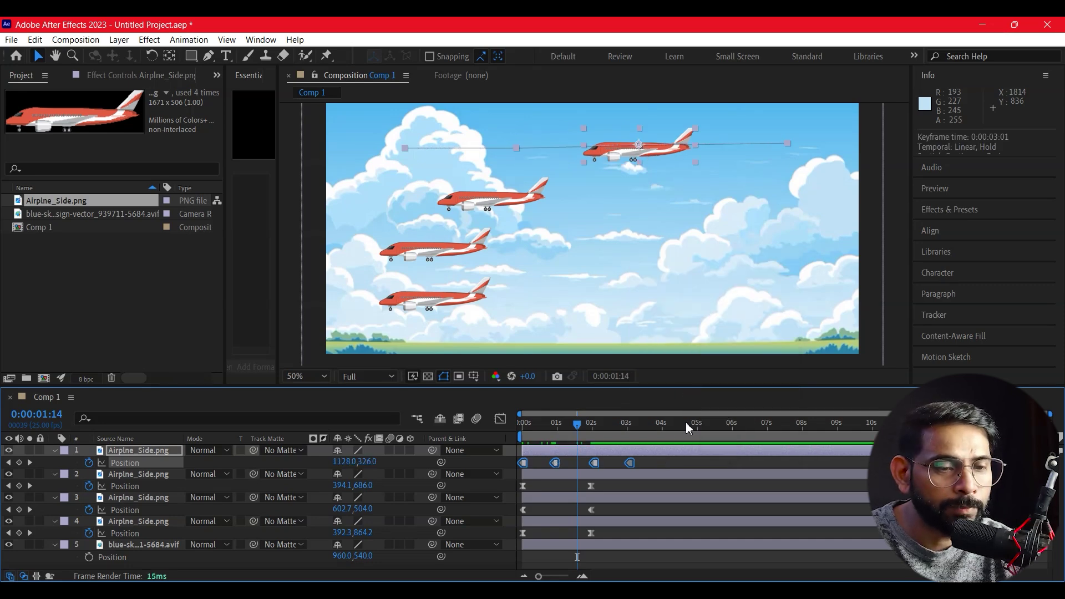
click(700, 552)
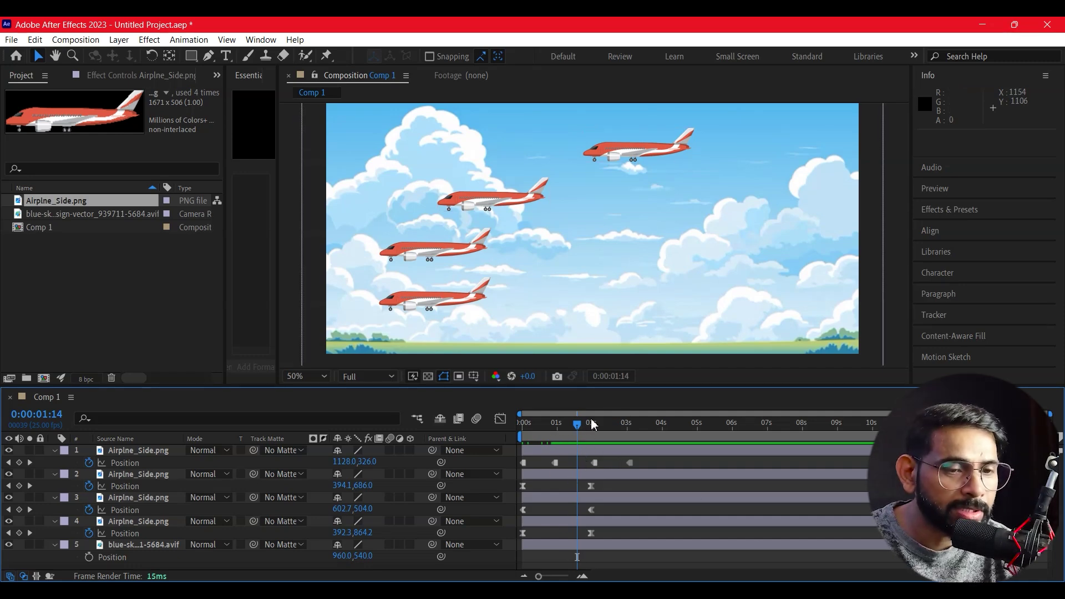
drag(578, 425, 524, 425)
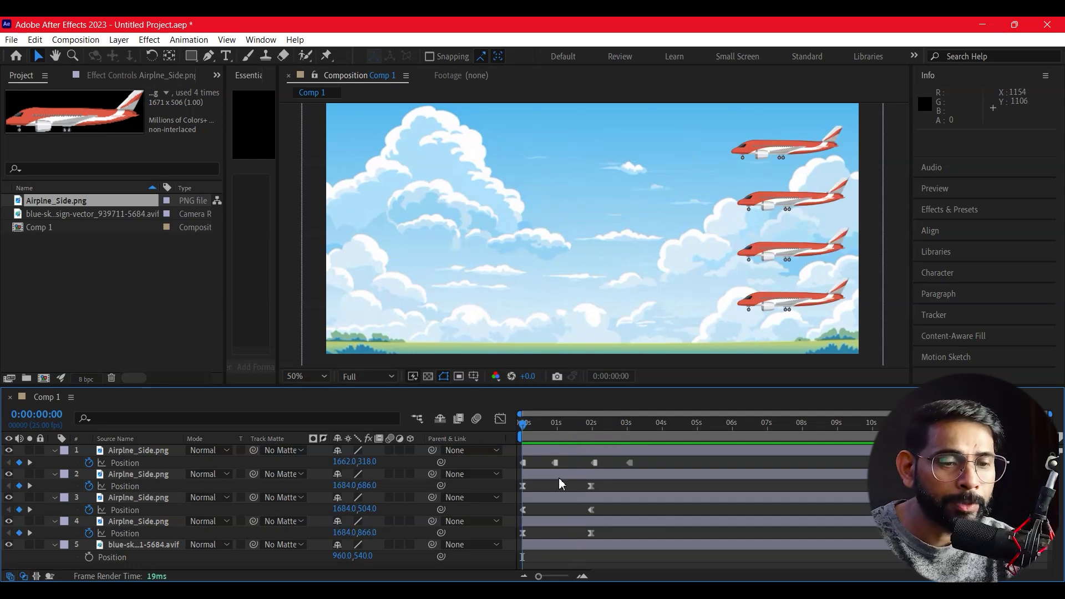
key(space)
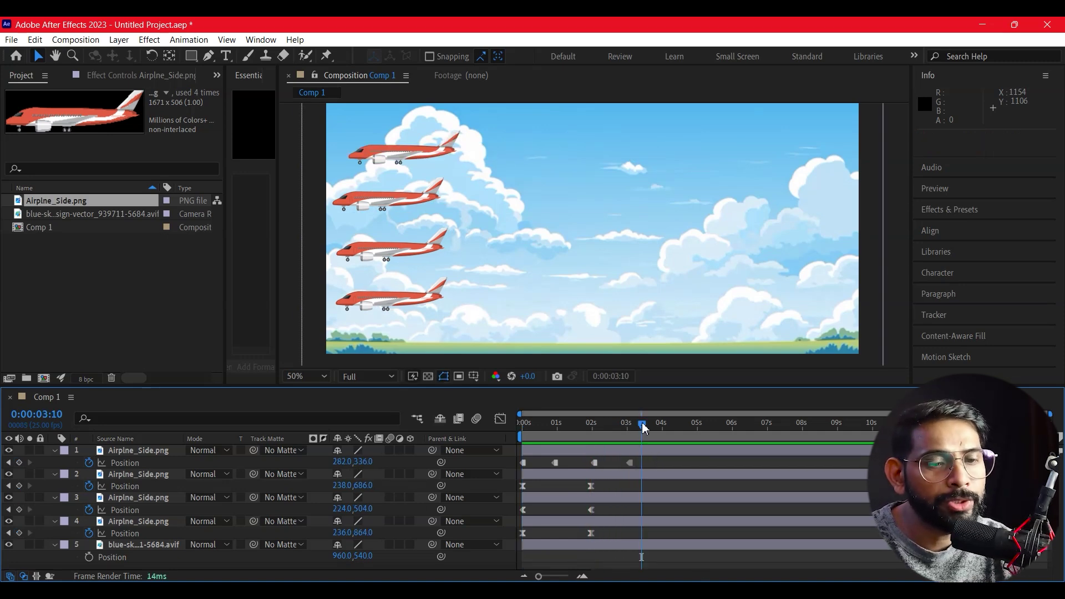
click(641, 422)
Replay the animation and scrub through the first three seconds of the flight
right_click(630, 463)
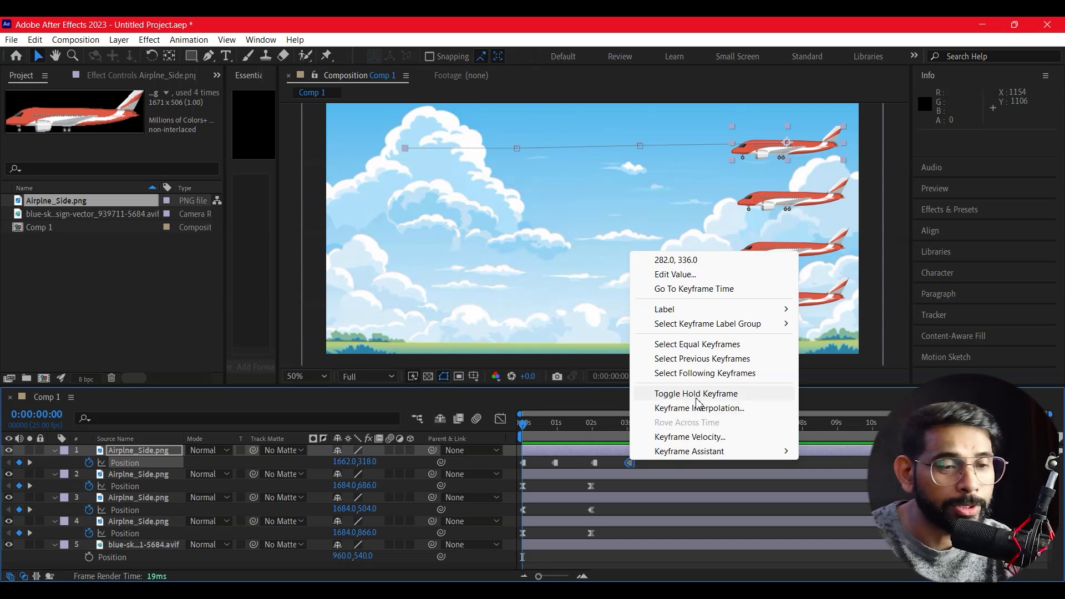
click(718, 563)
key(space)
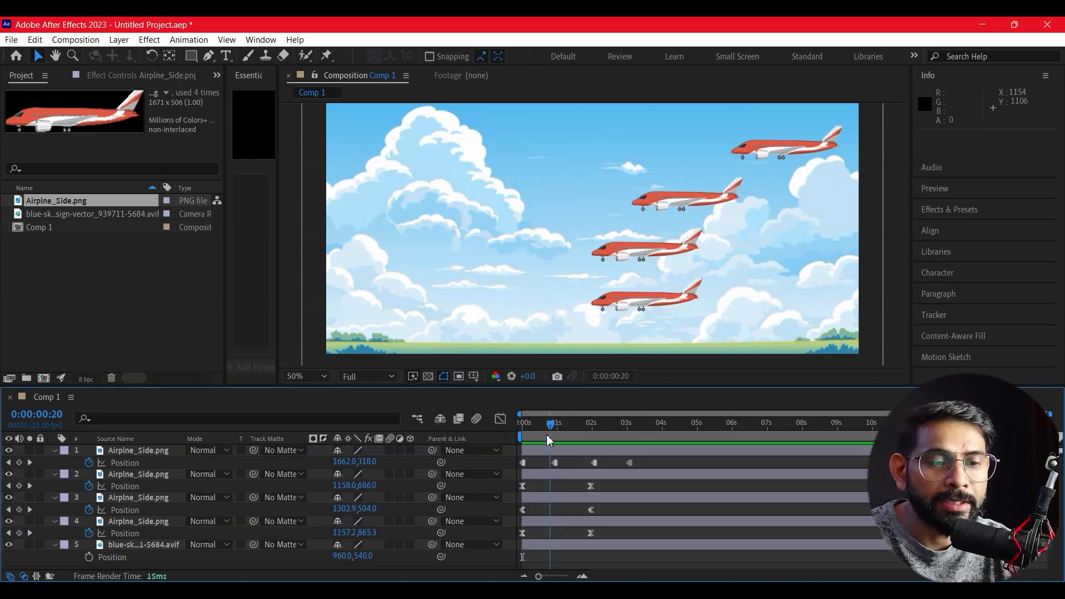
drag(550, 441, 635, 458)
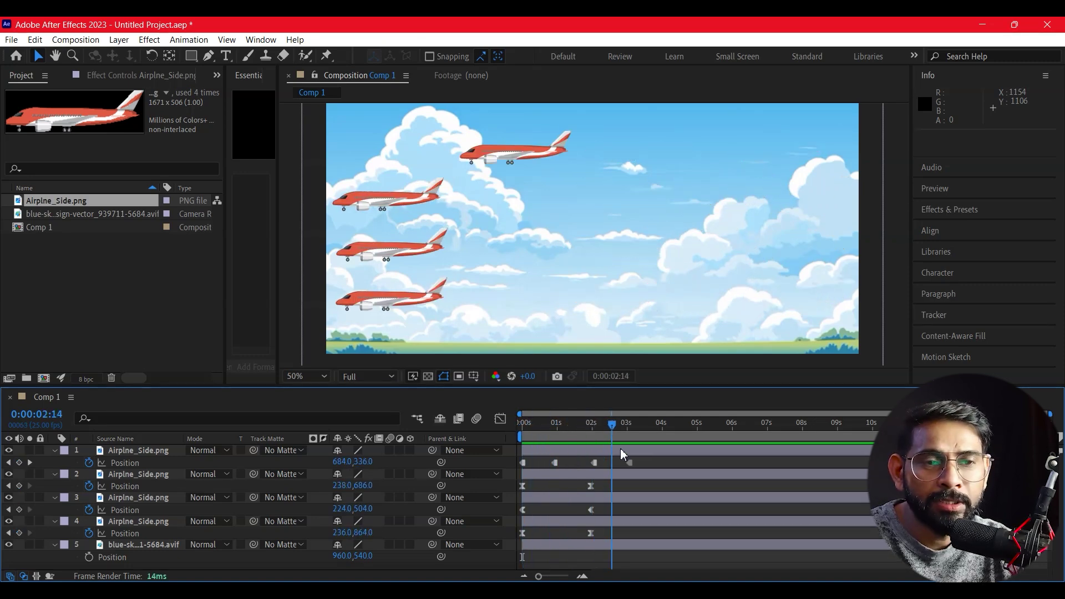
drag(636, 458, 511, 465)
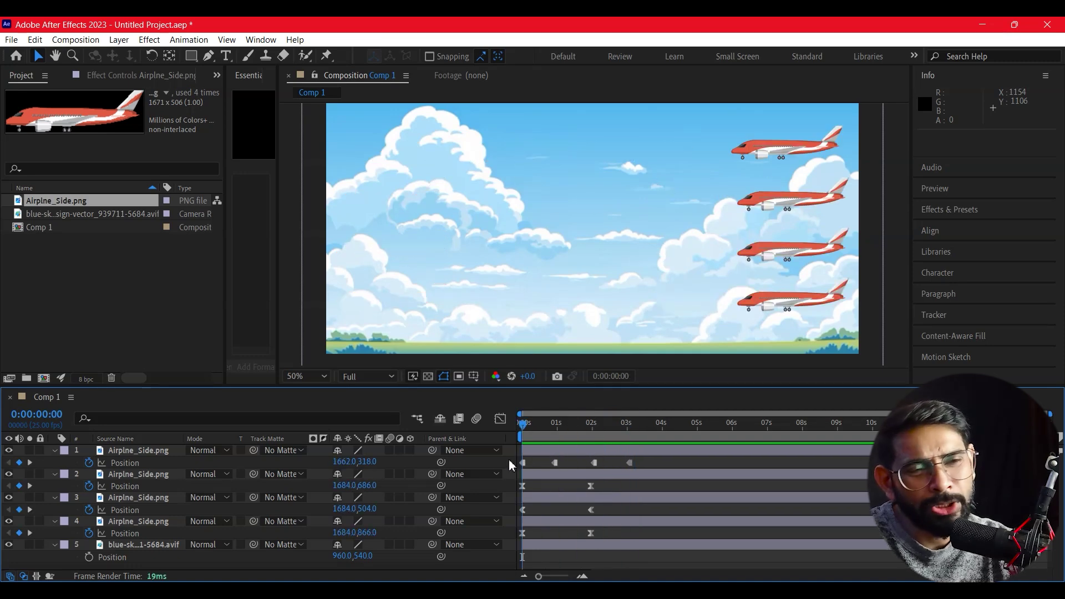
mouse_move(530, 430)
mouse_down()
mouse_move(615, 440)
mouse_move(497, 475)
mouse_up()
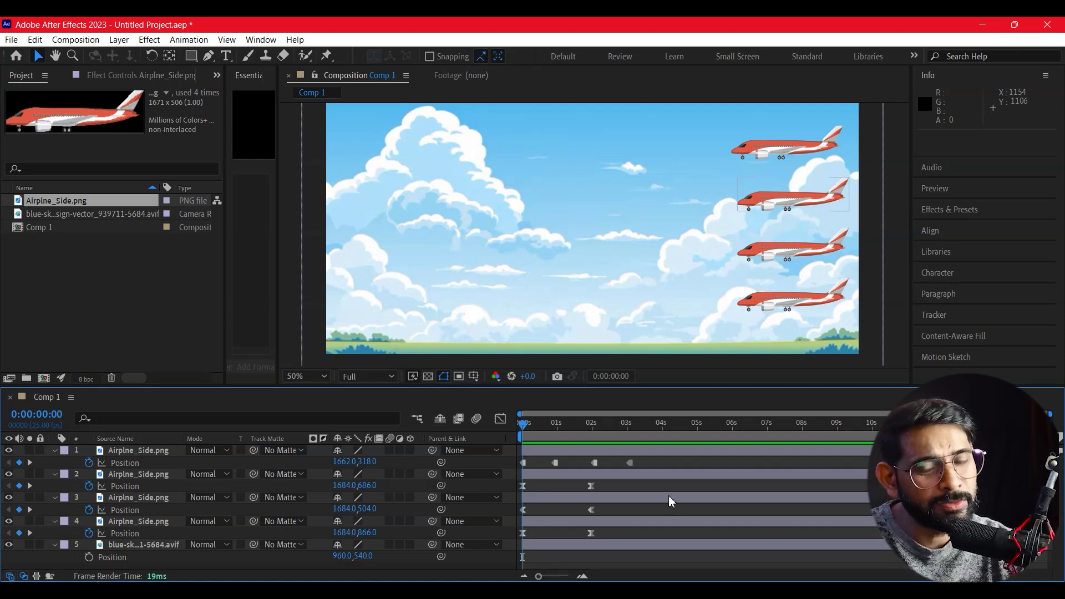
key(space)
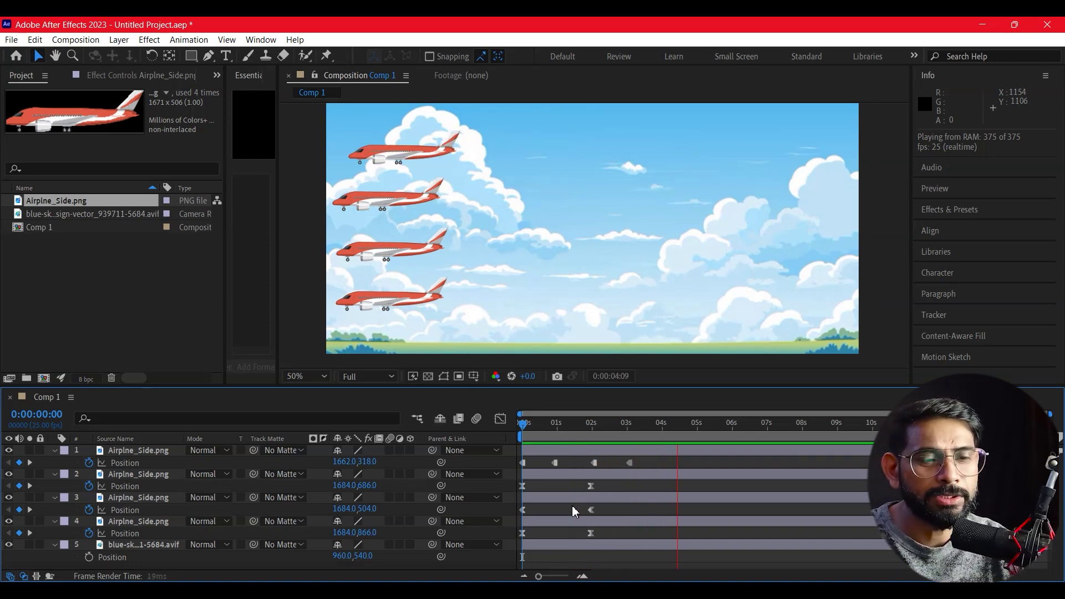
key(space)
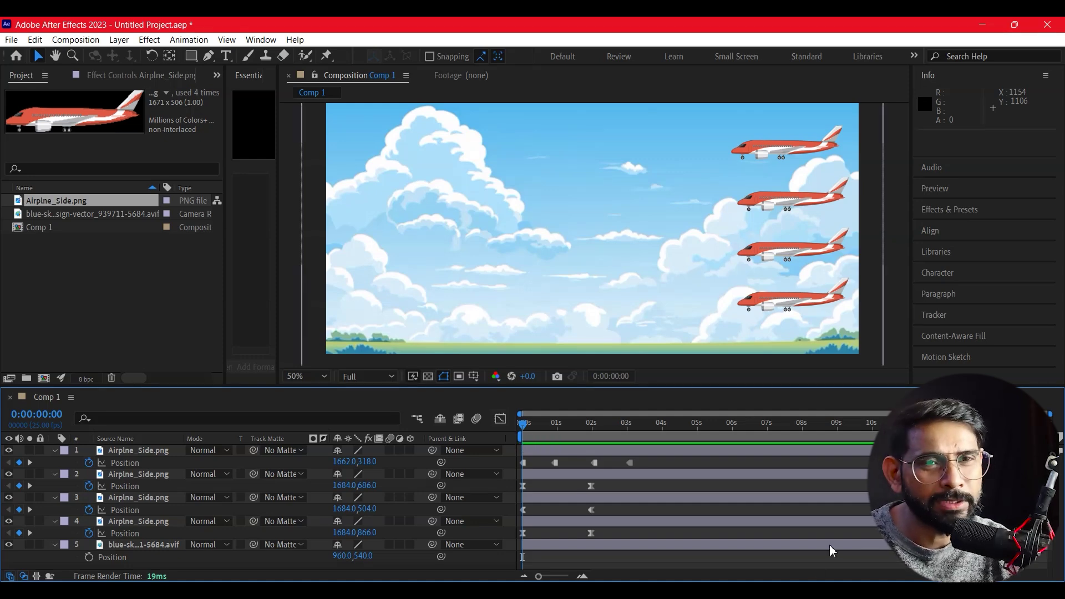
key(shift+Page_Down)
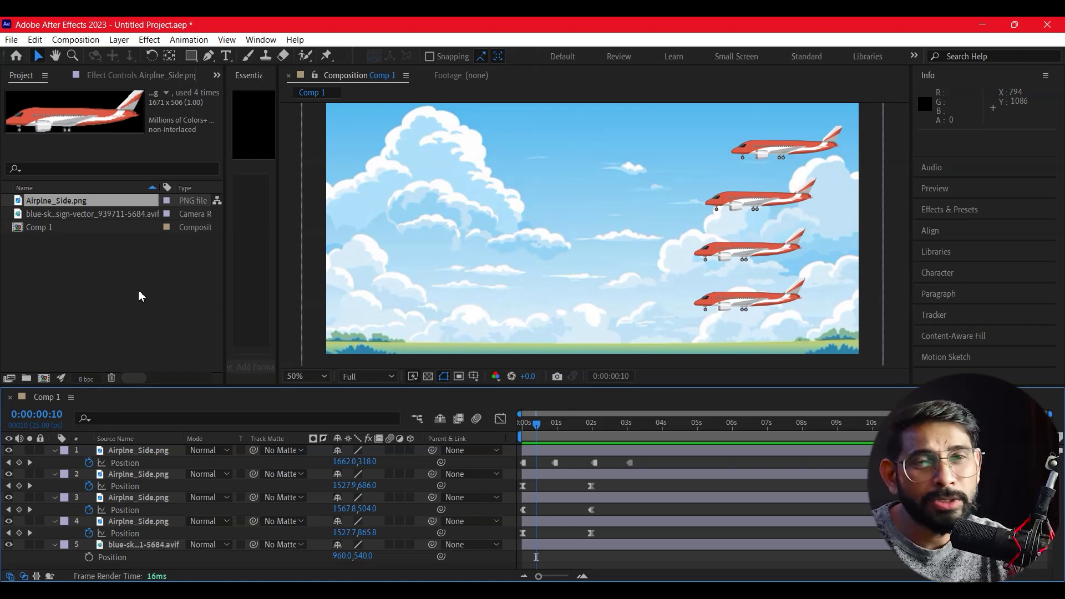
click(39, 228)
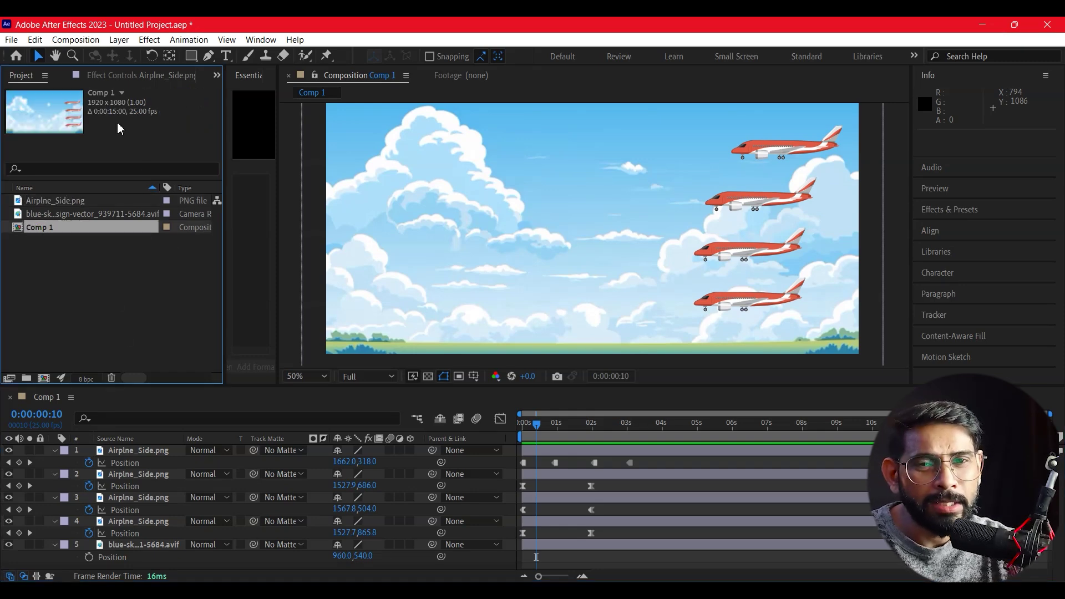
Queue Comp 1 for rendering, trim it to a work area ending at 3:09, and open Best Settings
click(92, 44)
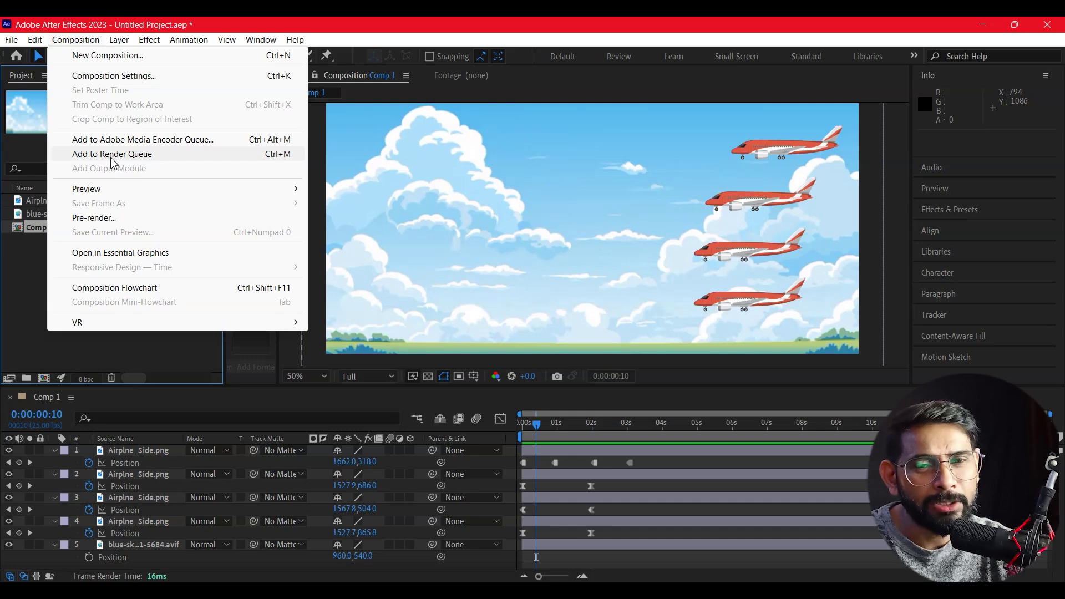
click(111, 158)
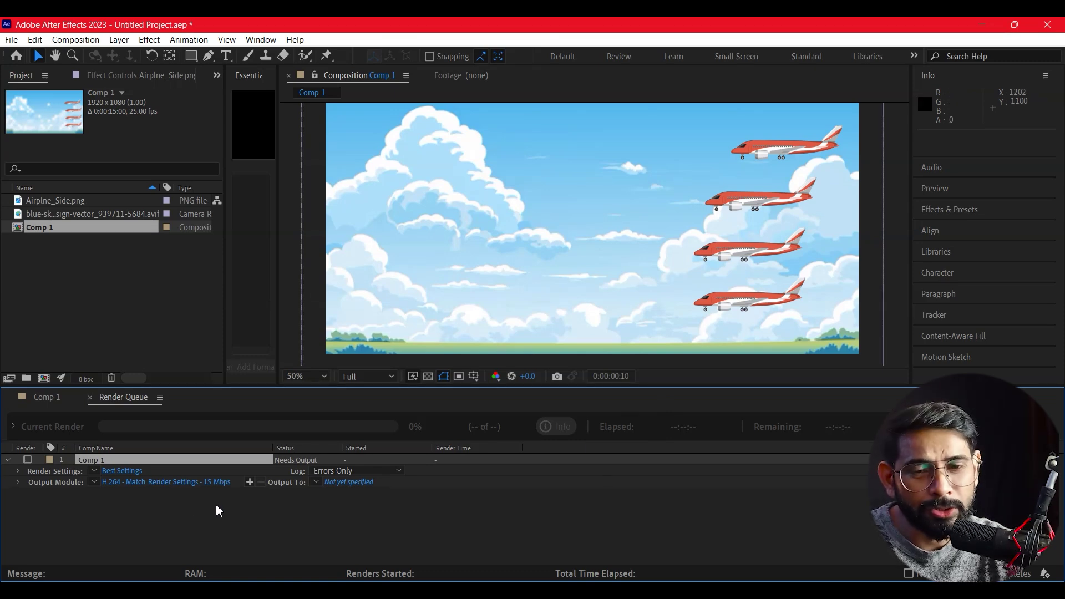
click(47, 399)
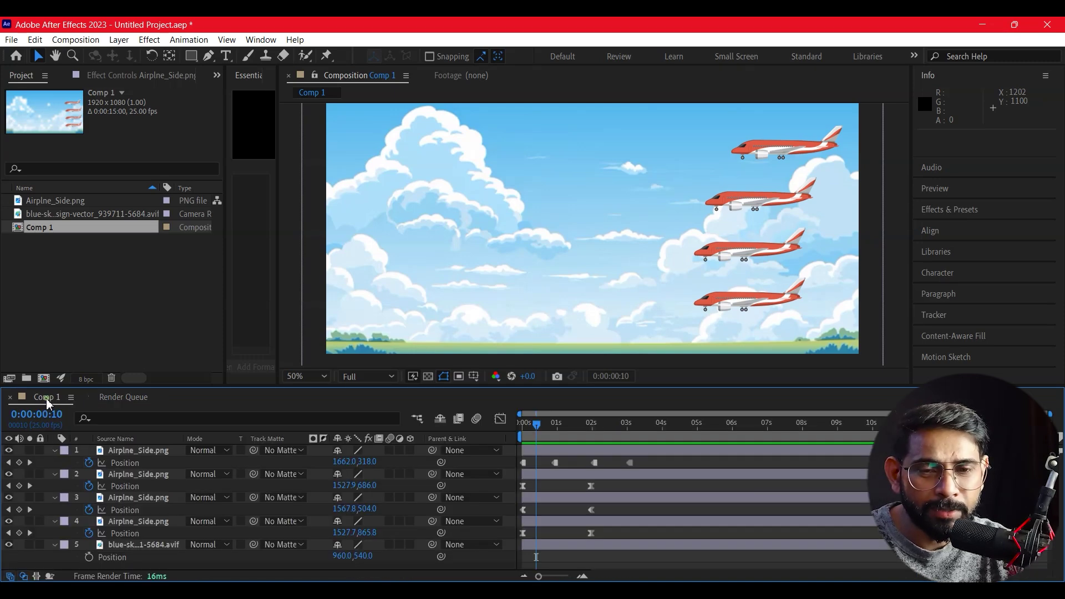
drag(1046, 437, 644, 437)
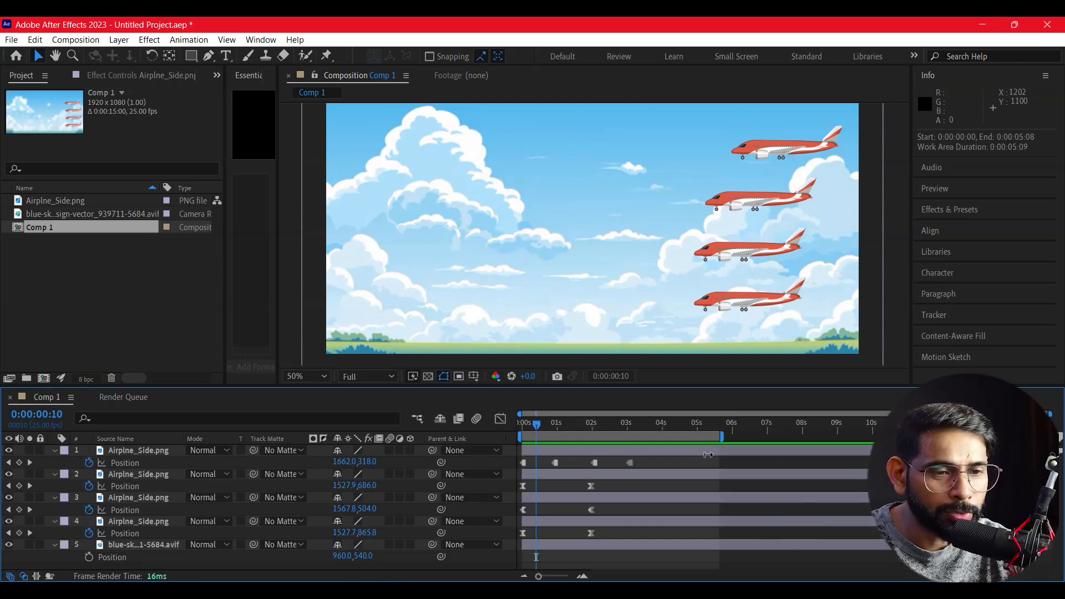
right_click(627, 437)
click(677, 473)
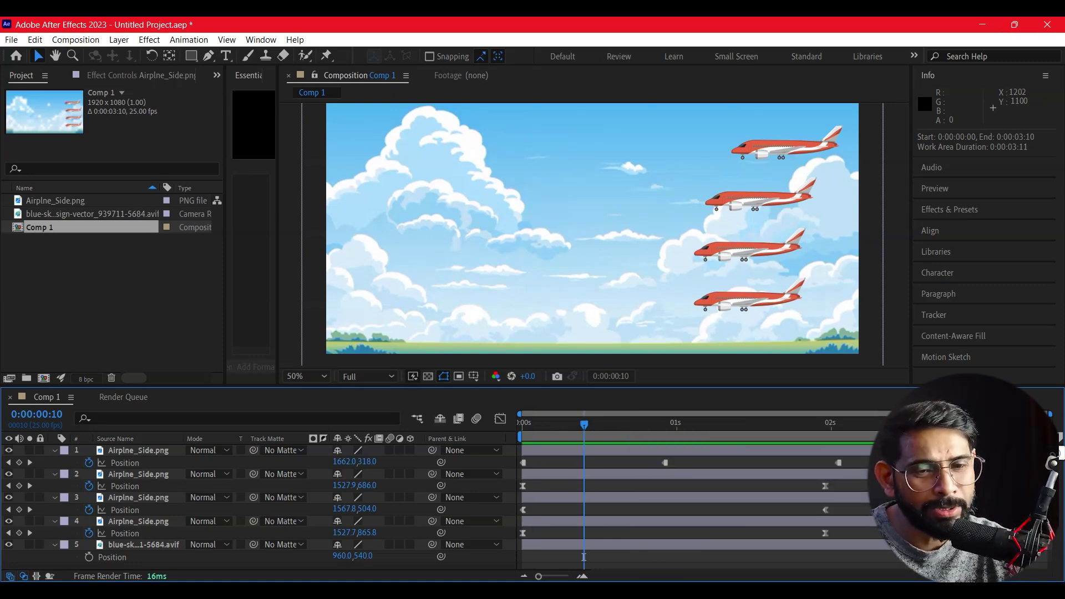
click(125, 398)
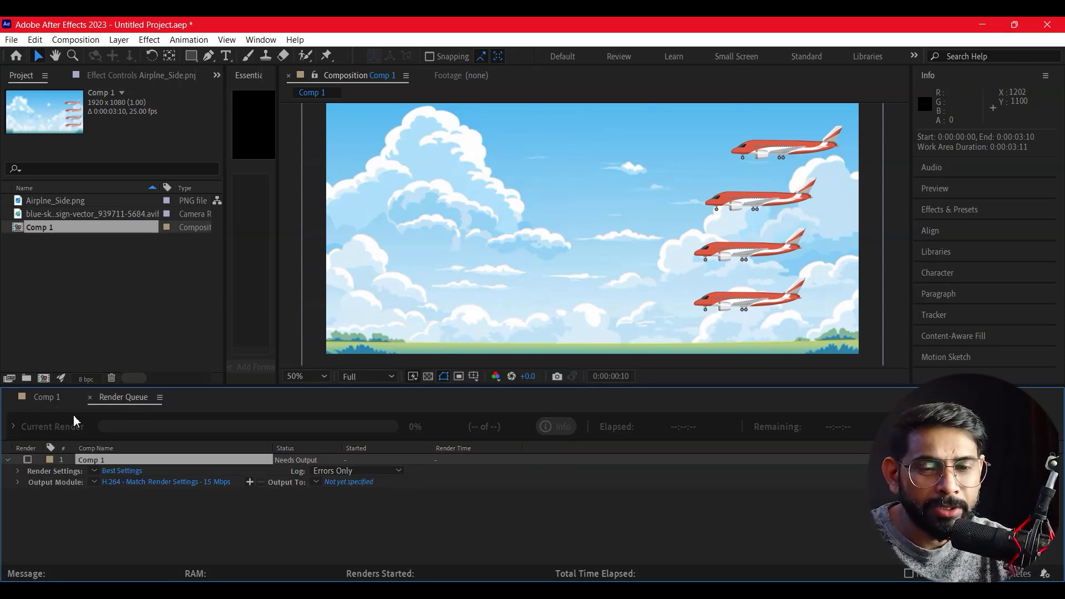
click(131, 470)
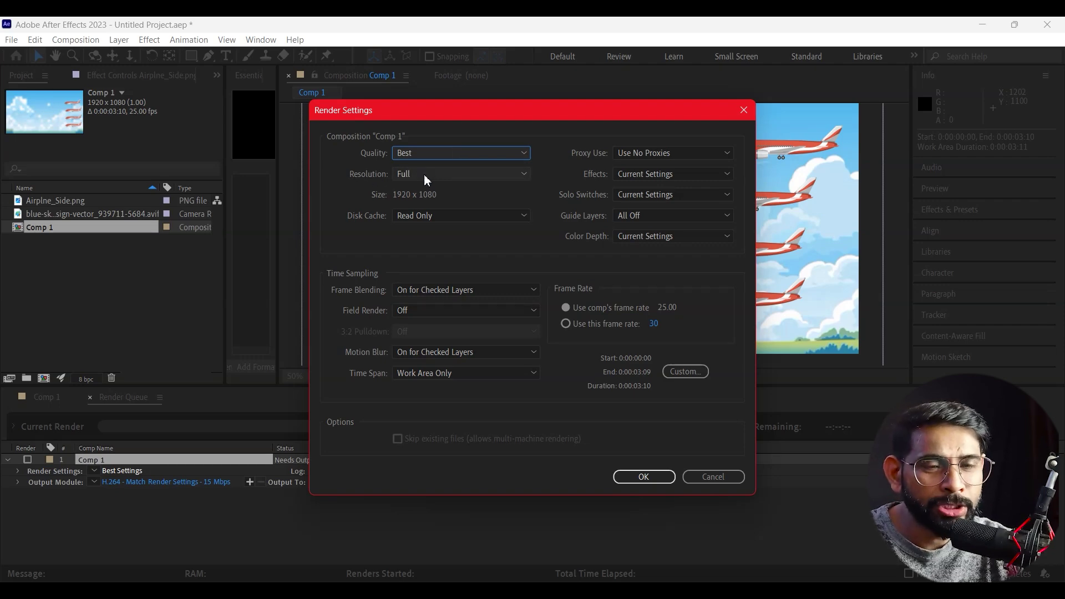
Set Comp 1's render settings to Best quality at 25 fps
mouse_move(464, 122)
mouse_down()
mouse_move(702, 260)
mouse_move(172, 138)
mouse_up()
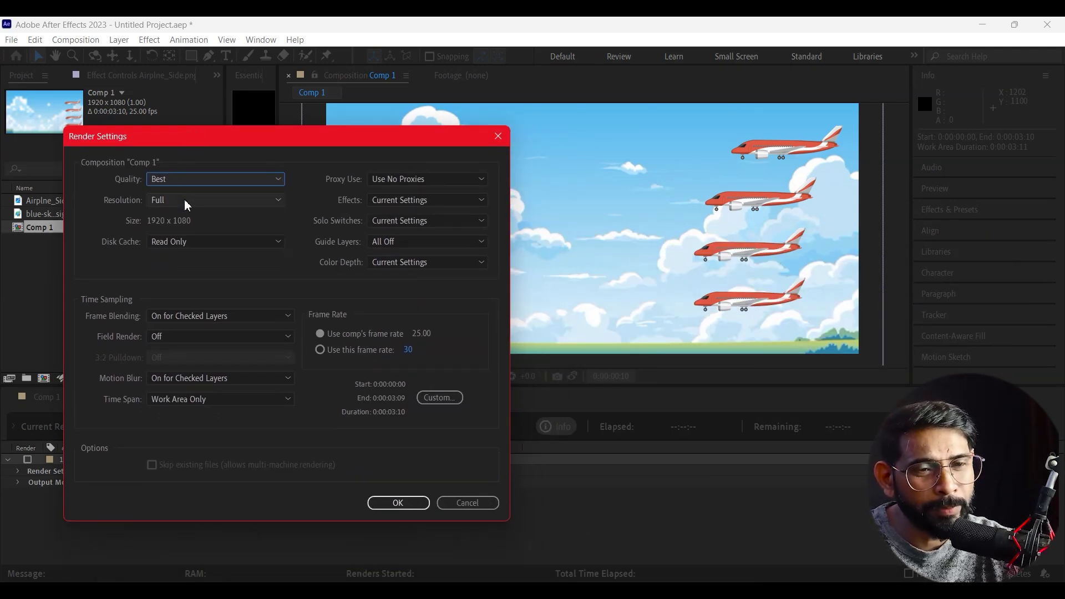
click(412, 350)
text(25)
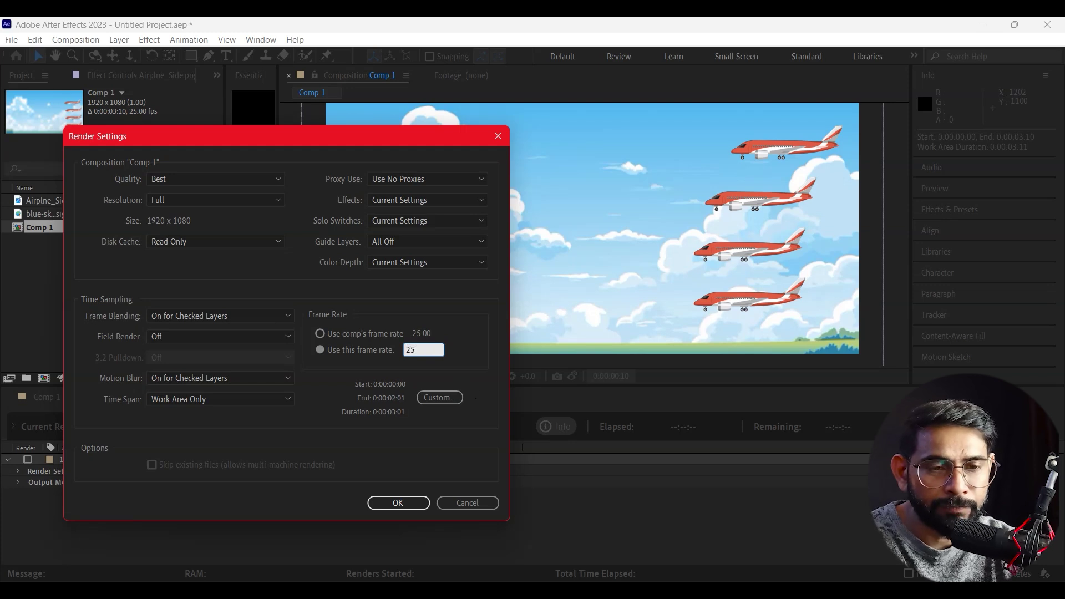
click(339, 392)
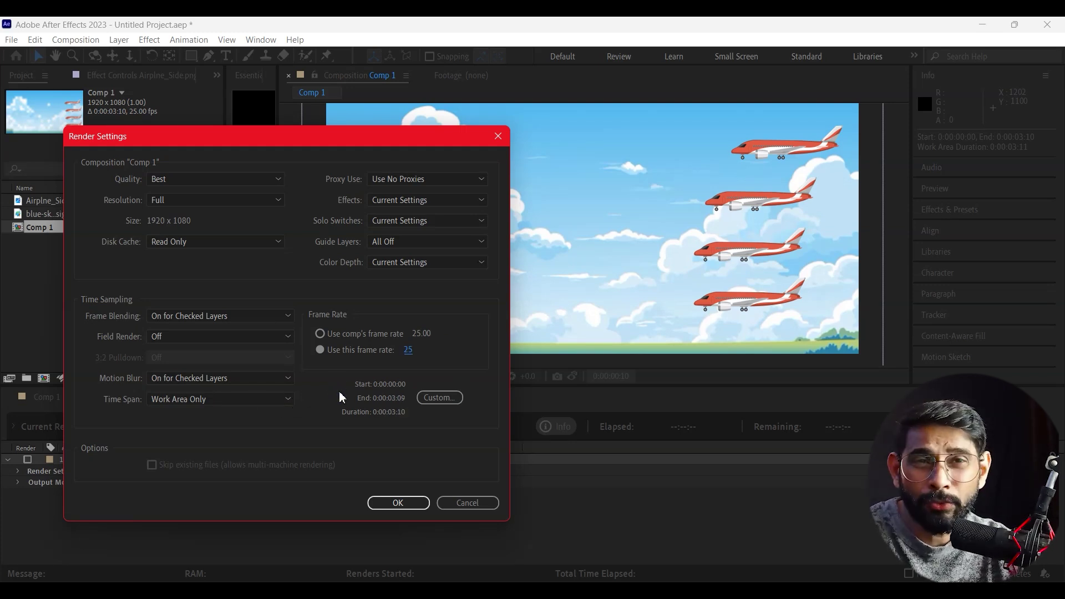
click(398, 502)
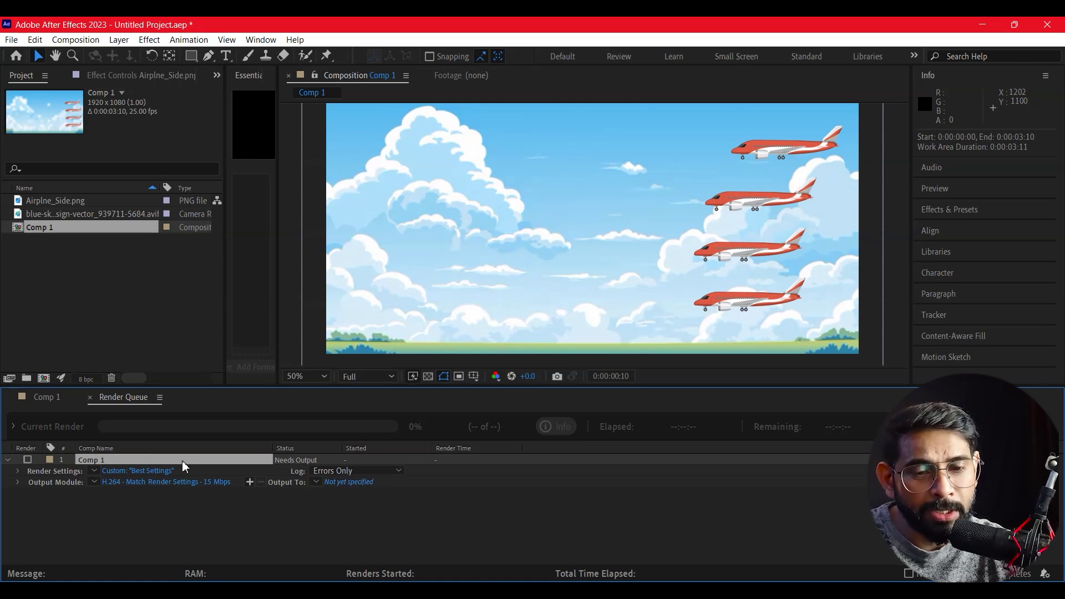
click(179, 482)
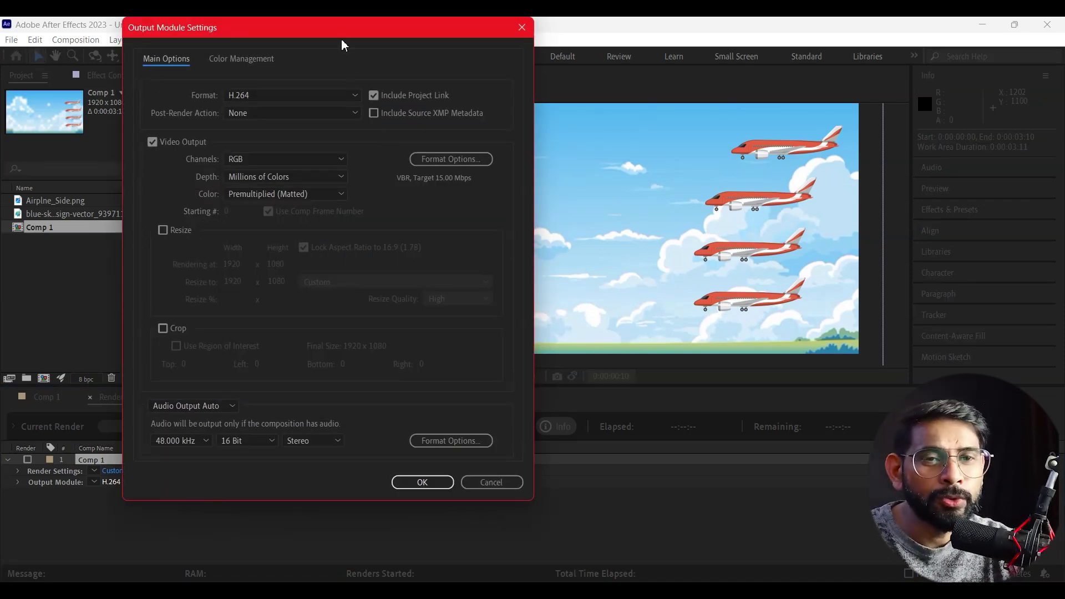
Switch Comp 1's Output Module format from H.264 to AVI
drag(341, 40, 514, 83)
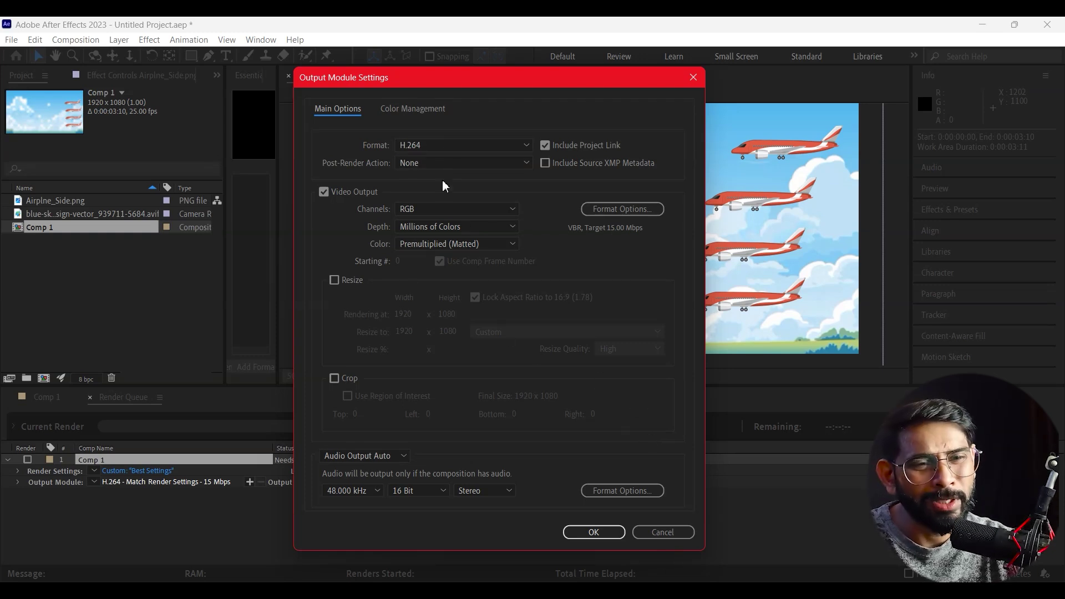
click(461, 144)
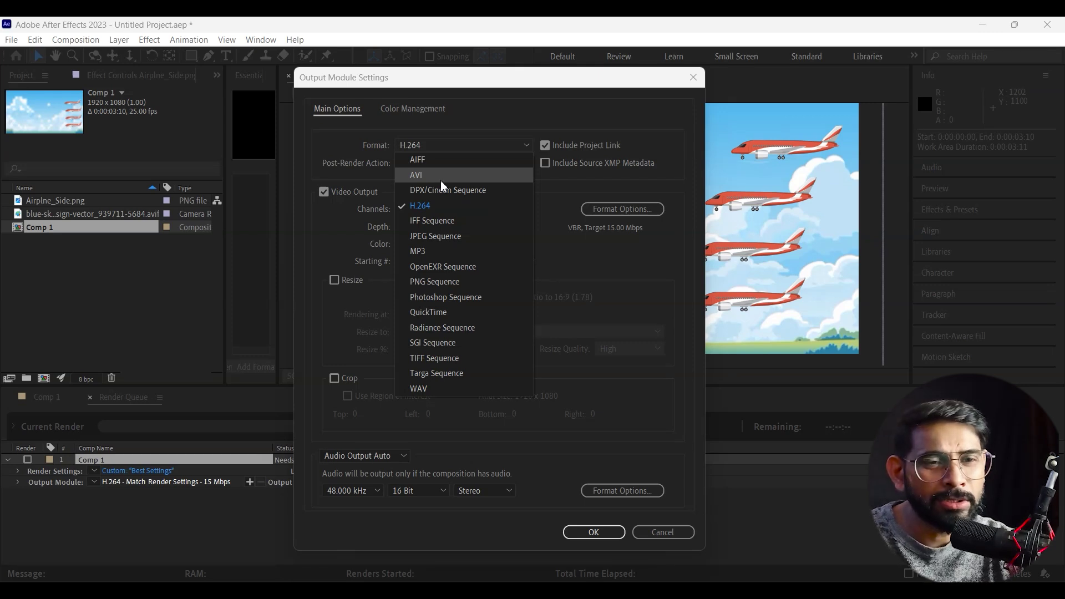
click(442, 181)
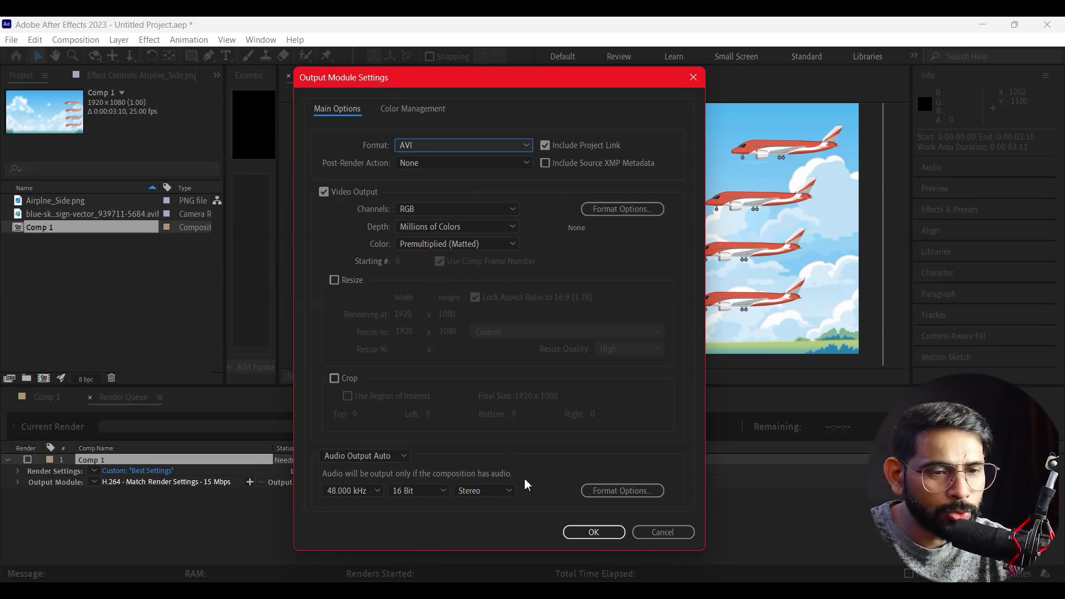
click(594, 533)
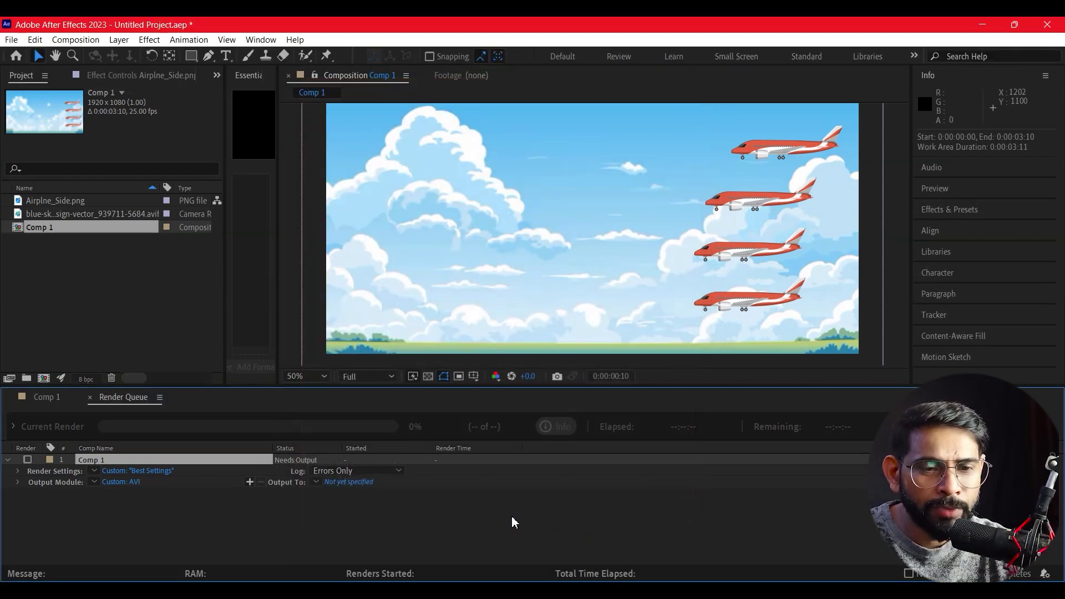
Save the output as Comp 1.avi on the Desktop and start the render
click(354, 481)
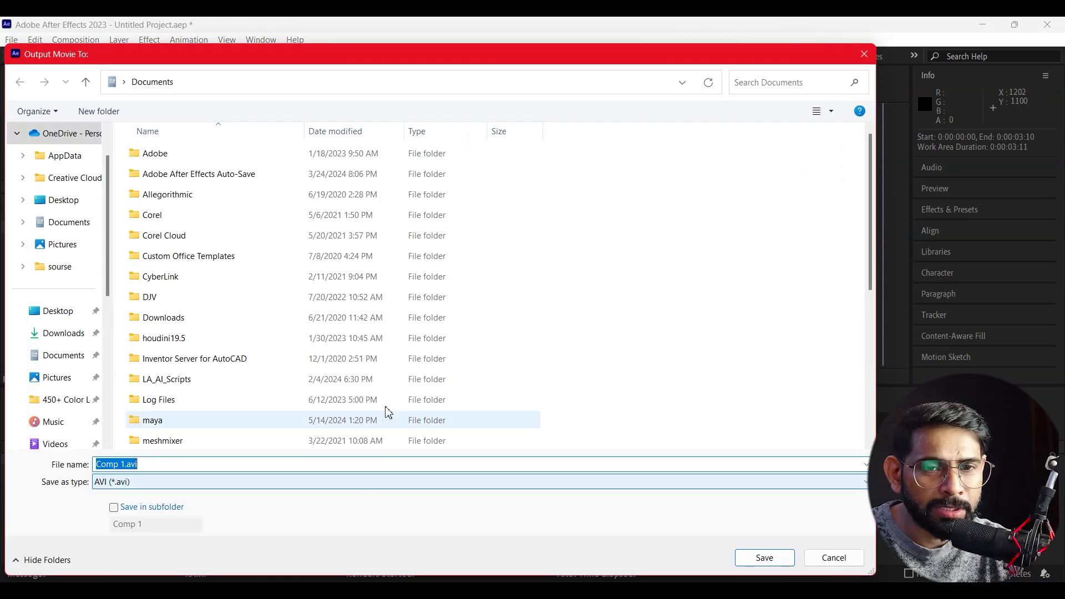
scroll(61, 311, up, 1)
click(61, 358)
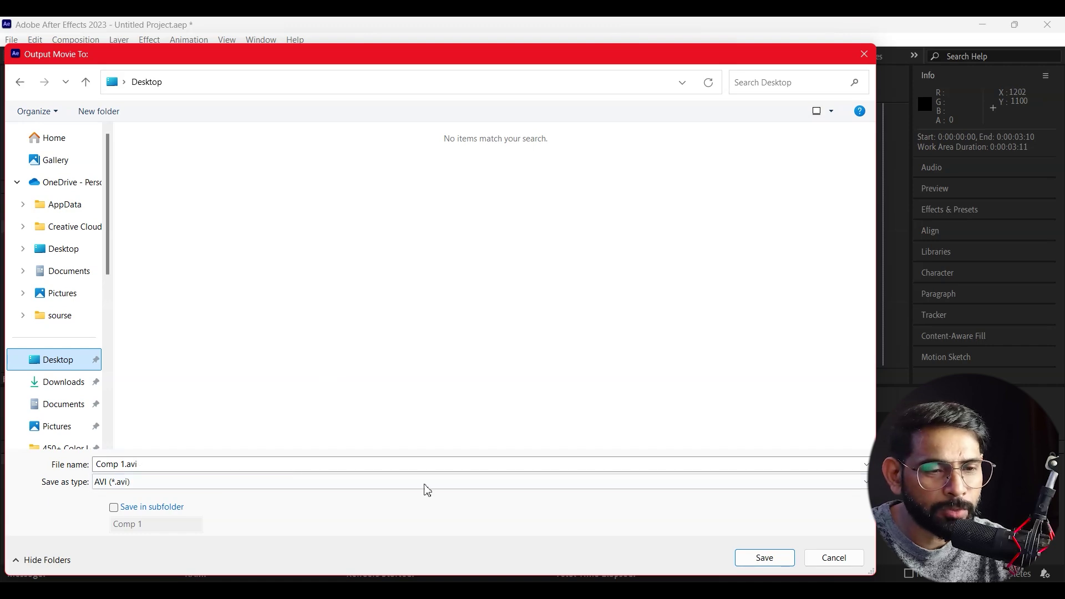
click(764, 558)
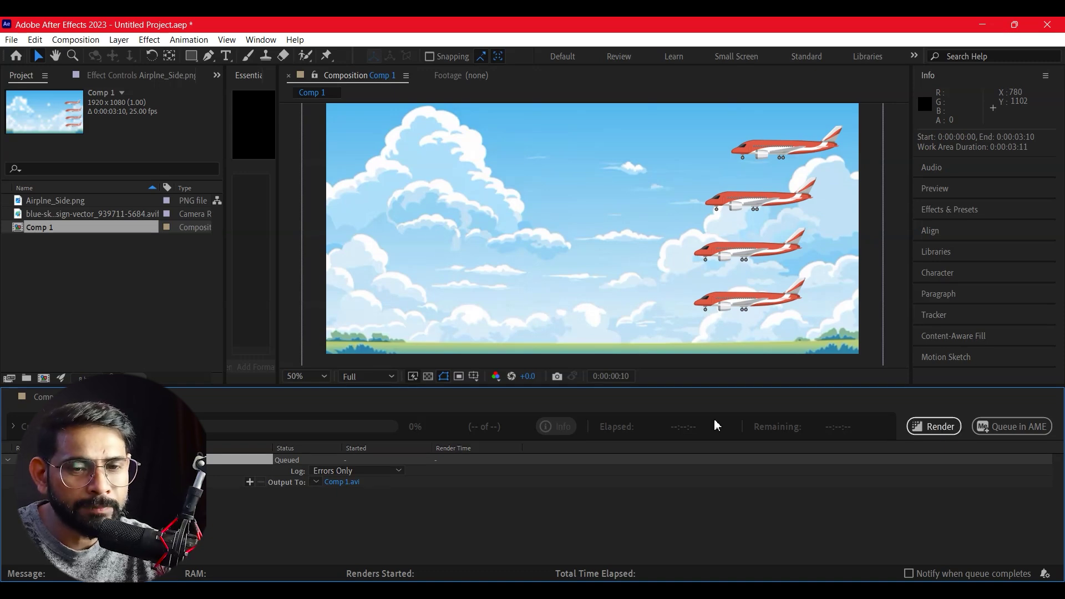
click(947, 427)
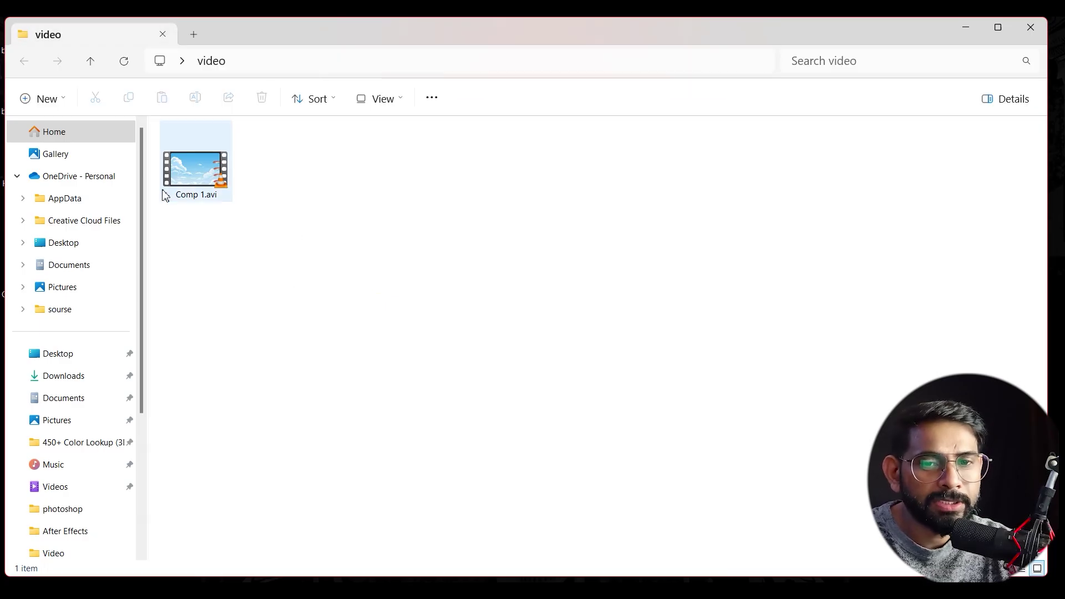
click(165, 195)
right_click(183, 169)
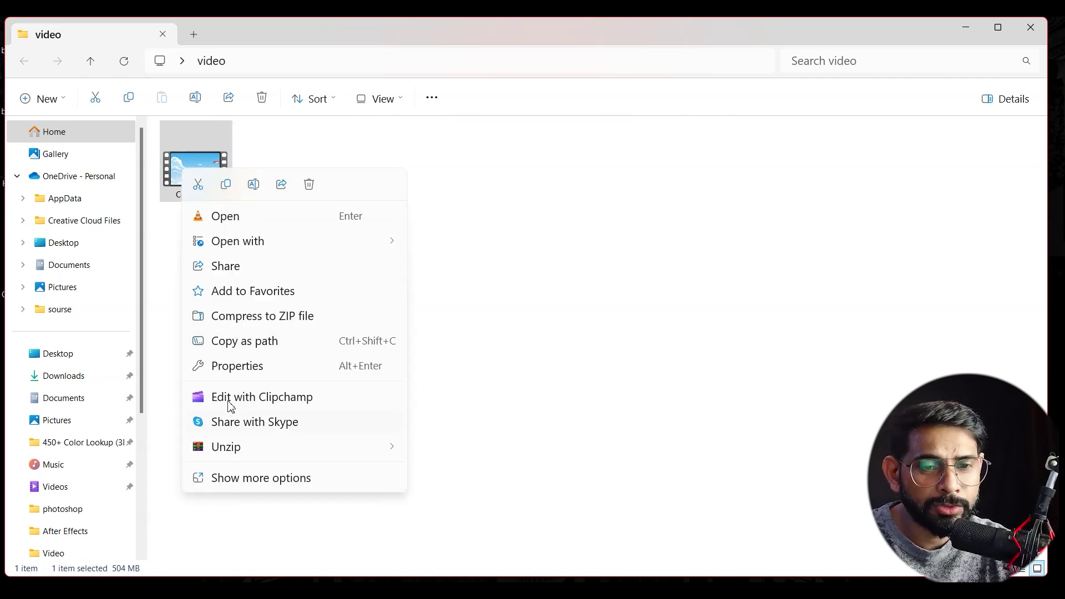
click(237, 367)
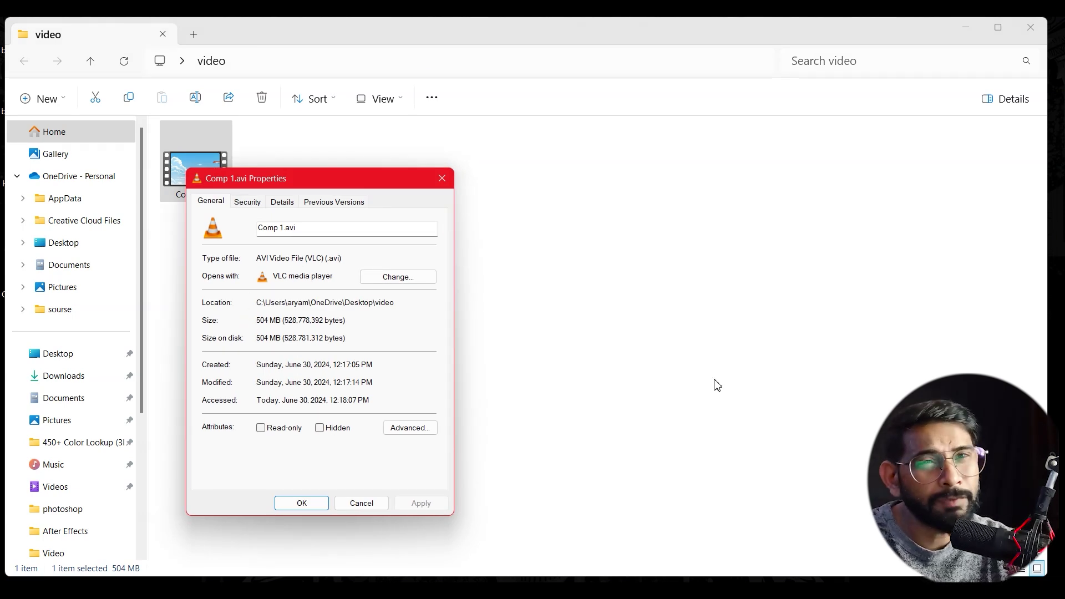
click(367, 504)
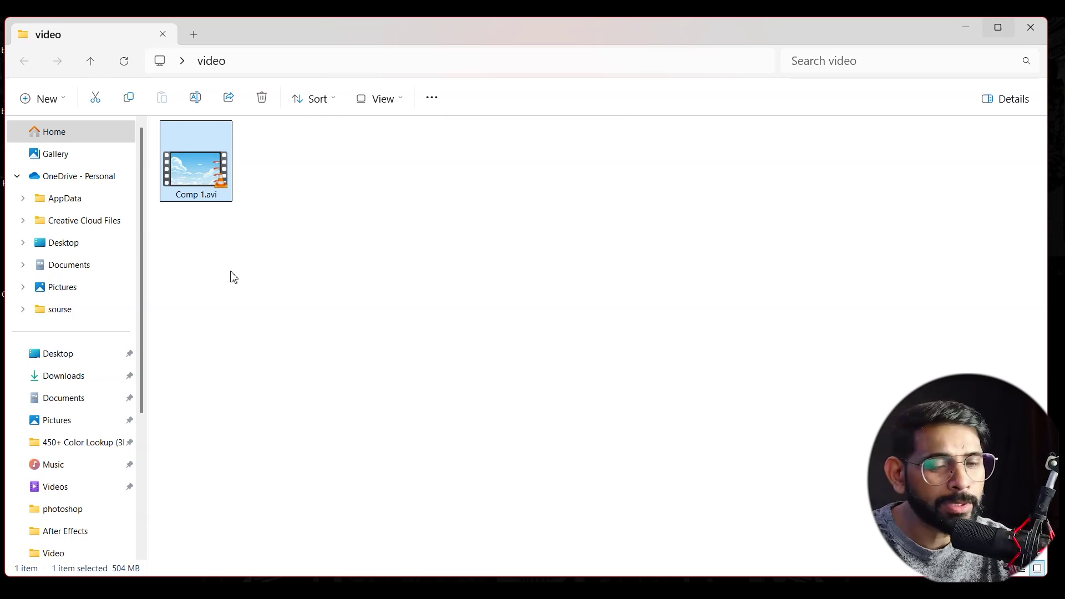
mouse_move(725, 591)
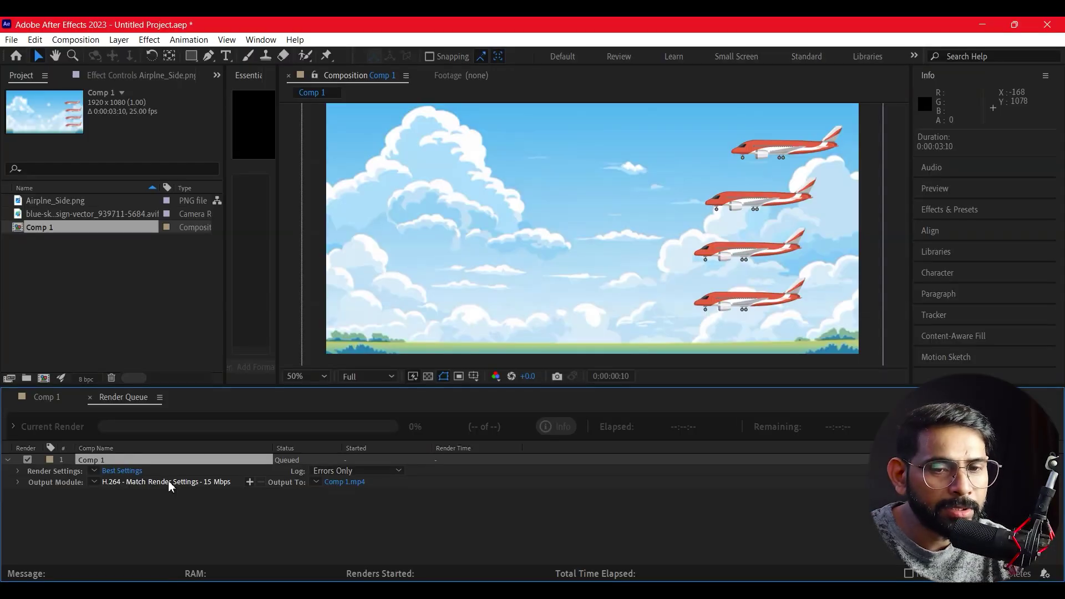
Keep the H.264 output module and render Comp 1 to Comp 1.mp4
click(168, 482)
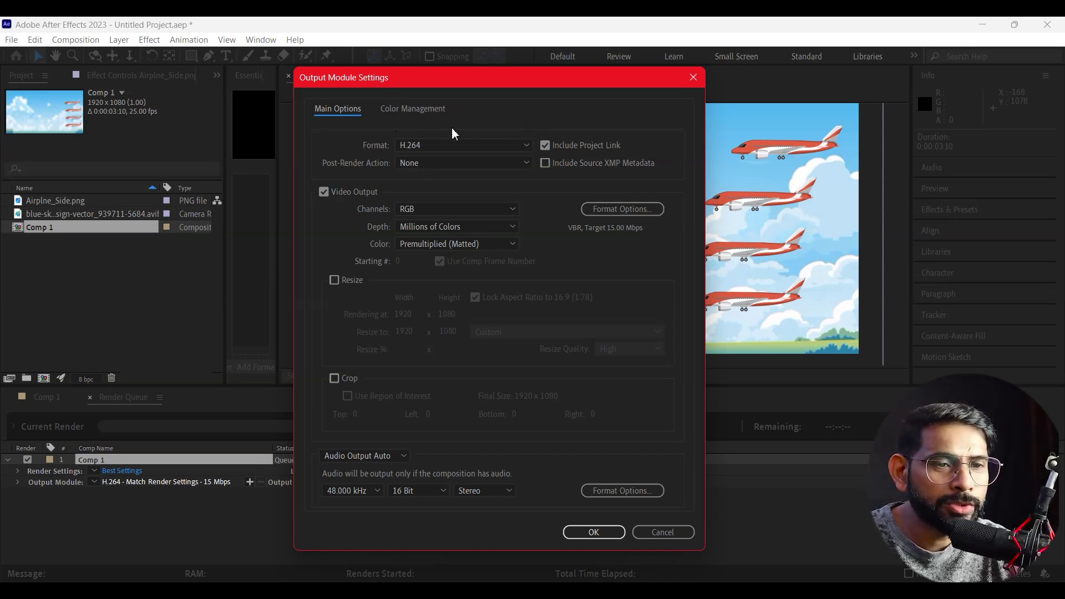
click(600, 531)
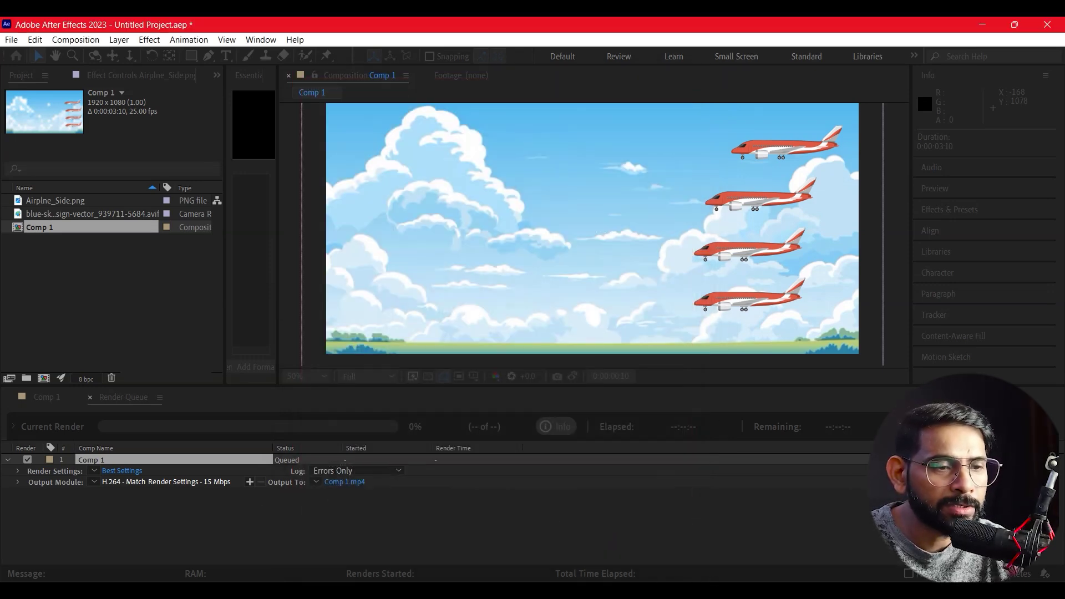
click(896, 427)
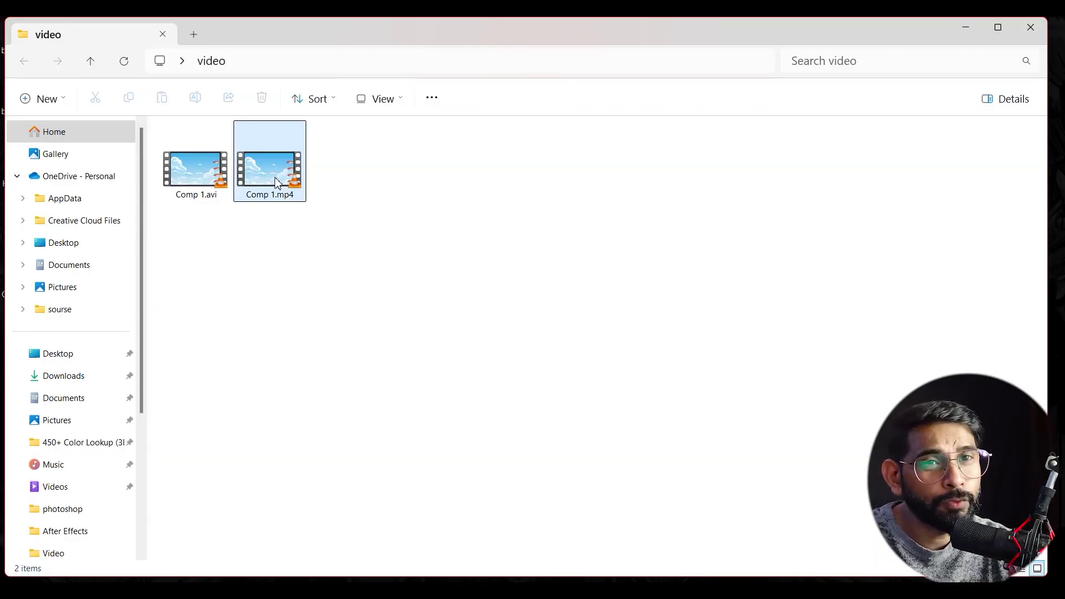
Compare the 2.43 MB MP4 and 504 MB AVI file sizes, then select Comp 1.avi
mouse_move(278, 184)
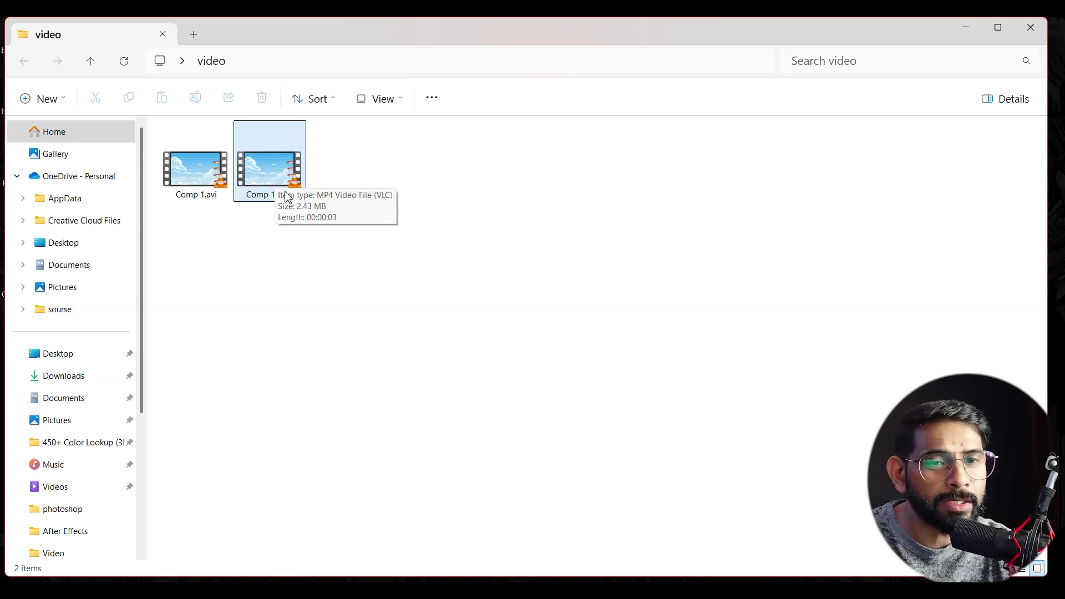
mouse_move(201, 192)
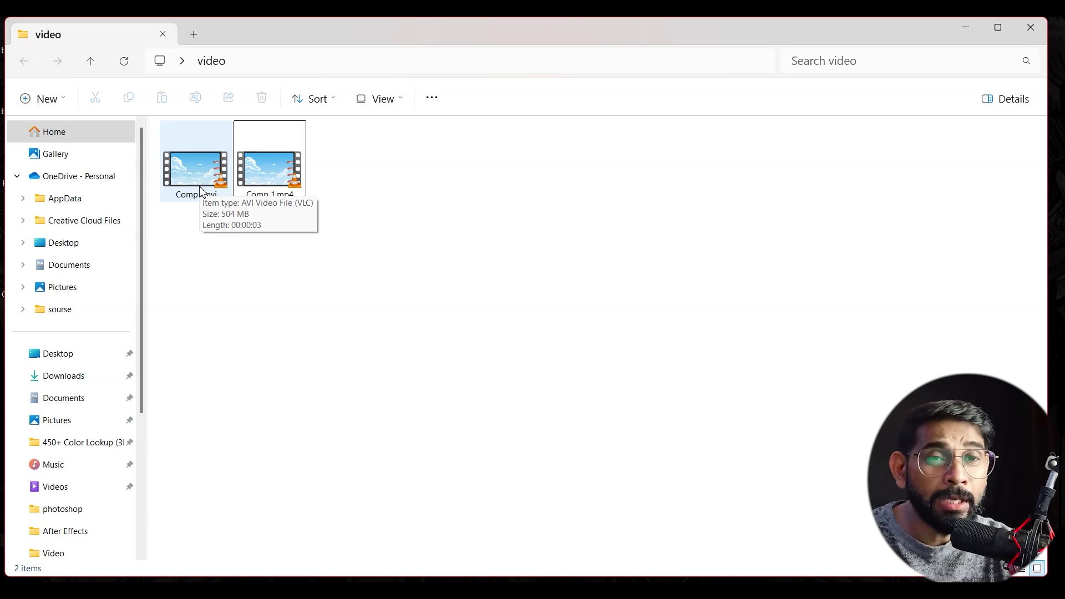
click(201, 192)
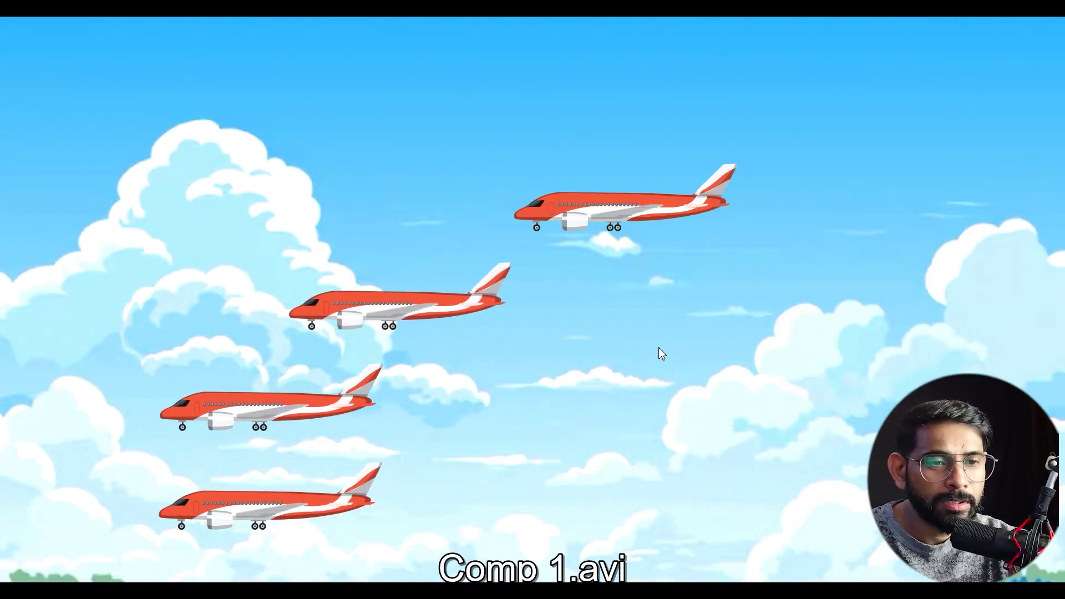
Close the AVI in VLC and play Comp 1.mp4 full screen to check it
double_click(658, 348)
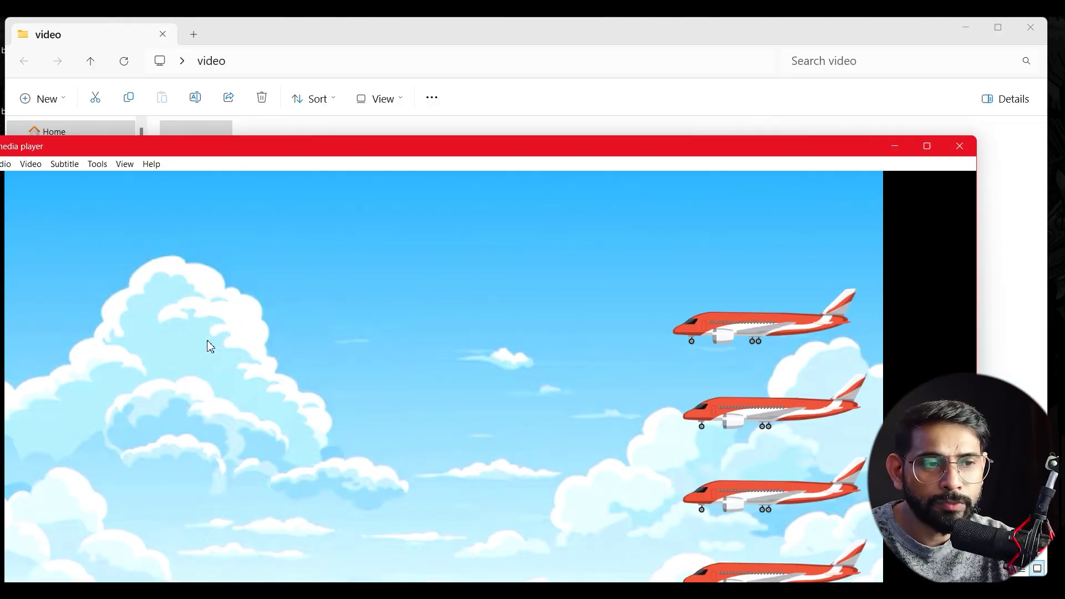
click(962, 151)
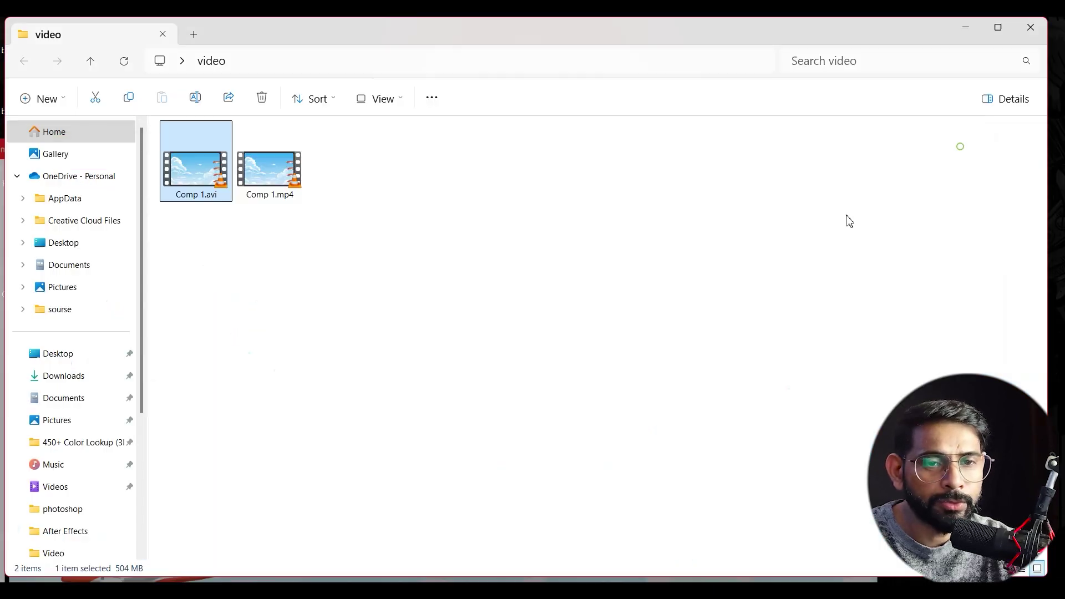
click(299, 197)
double_click(299, 197)
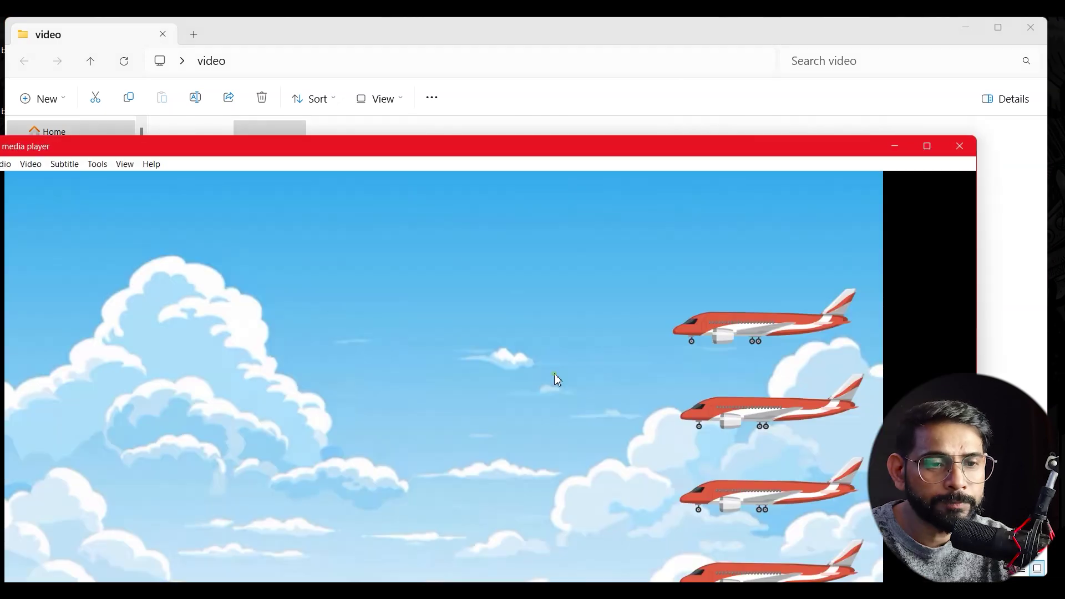
double_click(554, 374)
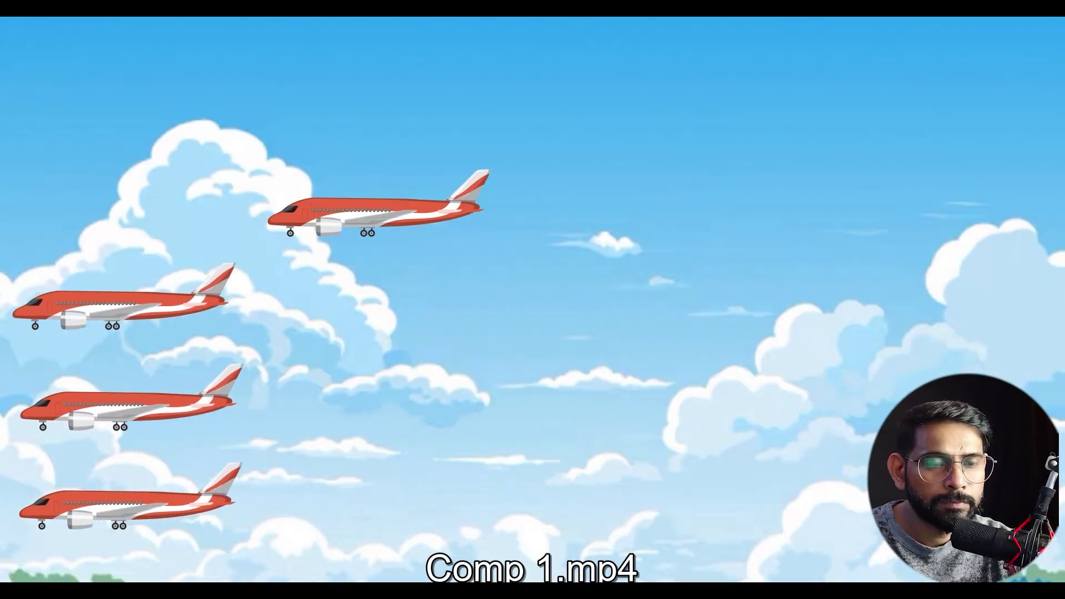
double_click(585, 293)
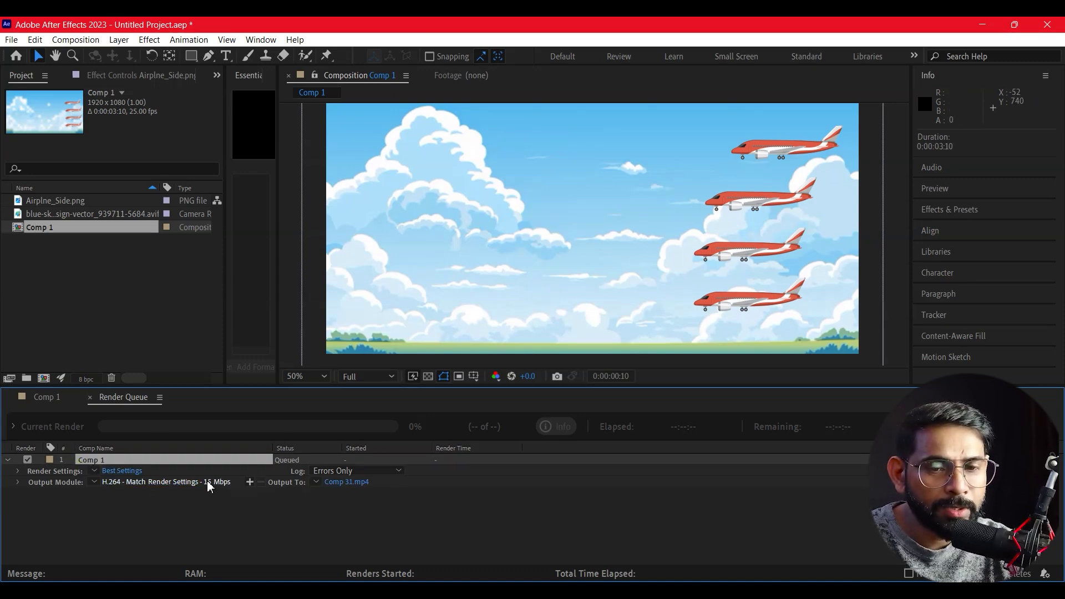
Switch Comp 1's output format to QuickTime and render it to Comp 31.mov
click(192, 483)
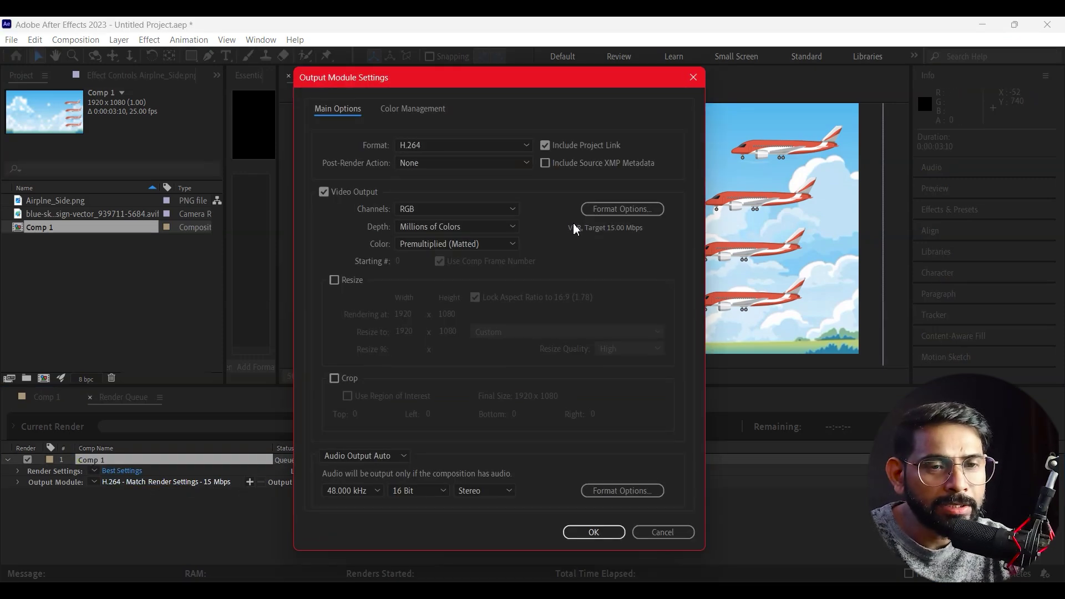
click(450, 144)
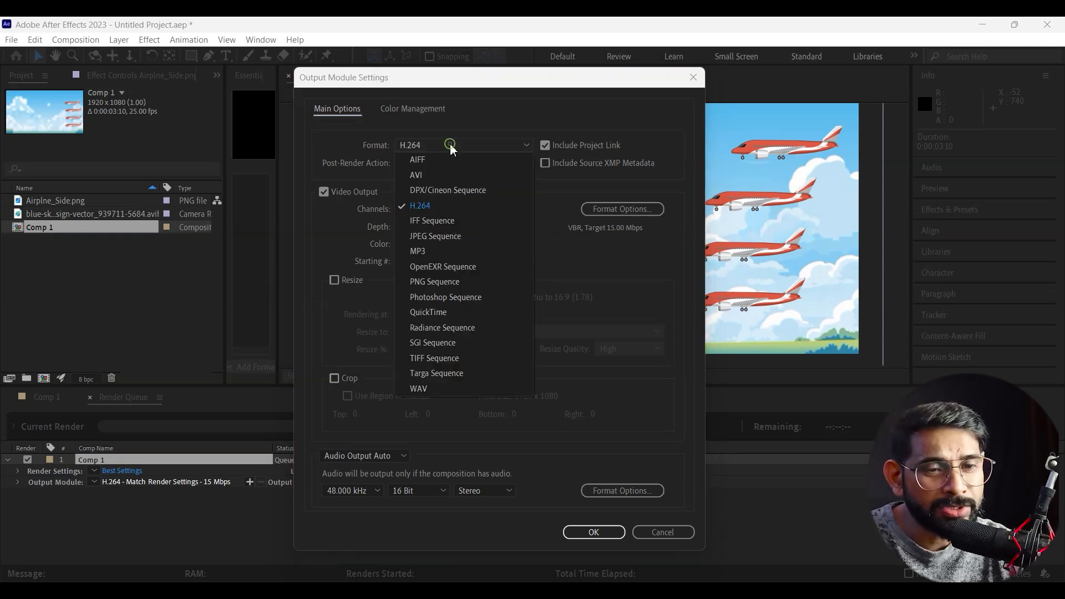
click(434, 313)
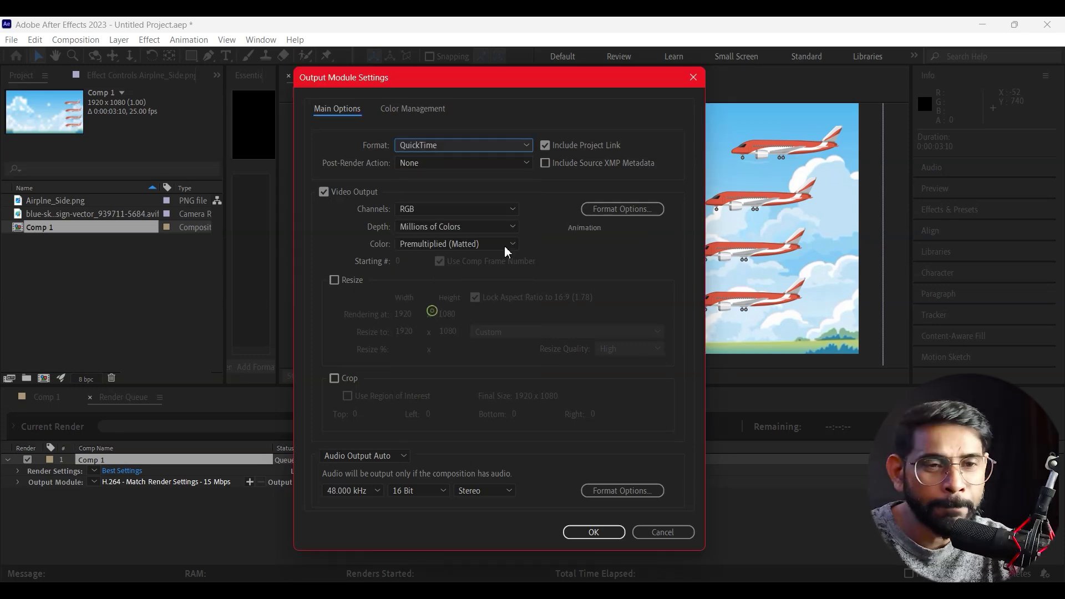
click(591, 531)
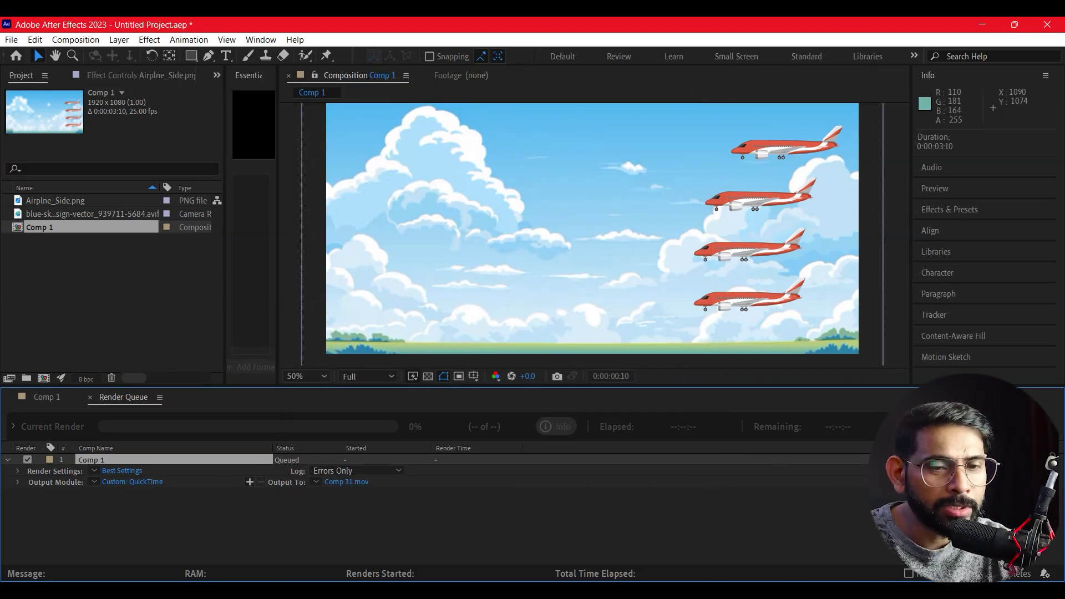
click(1031, 427)
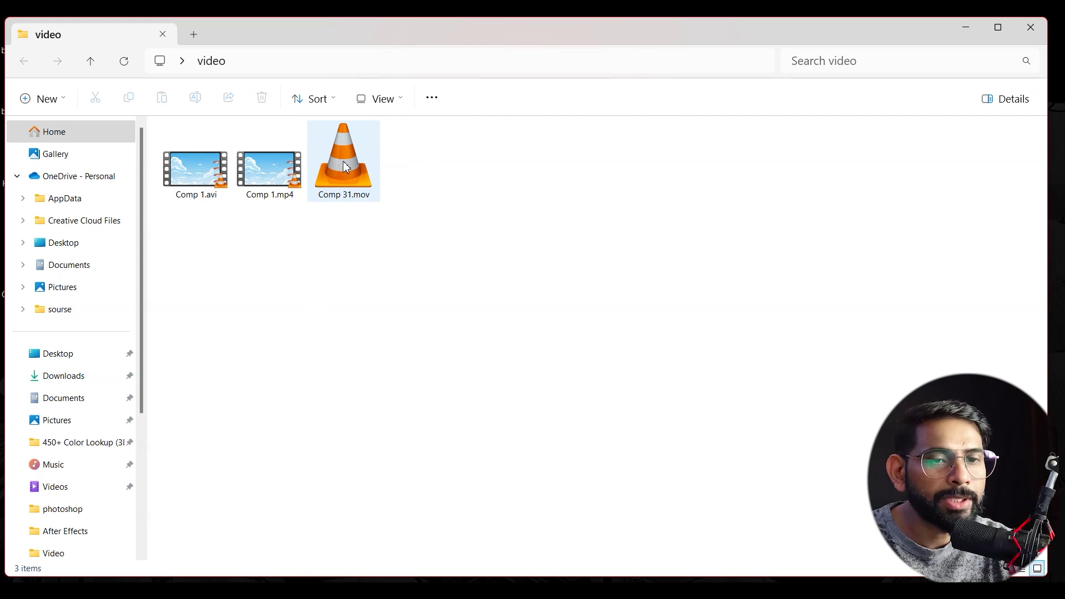
Compare the sizes of Comp 31.mov, Comp 1.avi and Comp 1.mp4, then close the folder
mouse_move(346, 167)
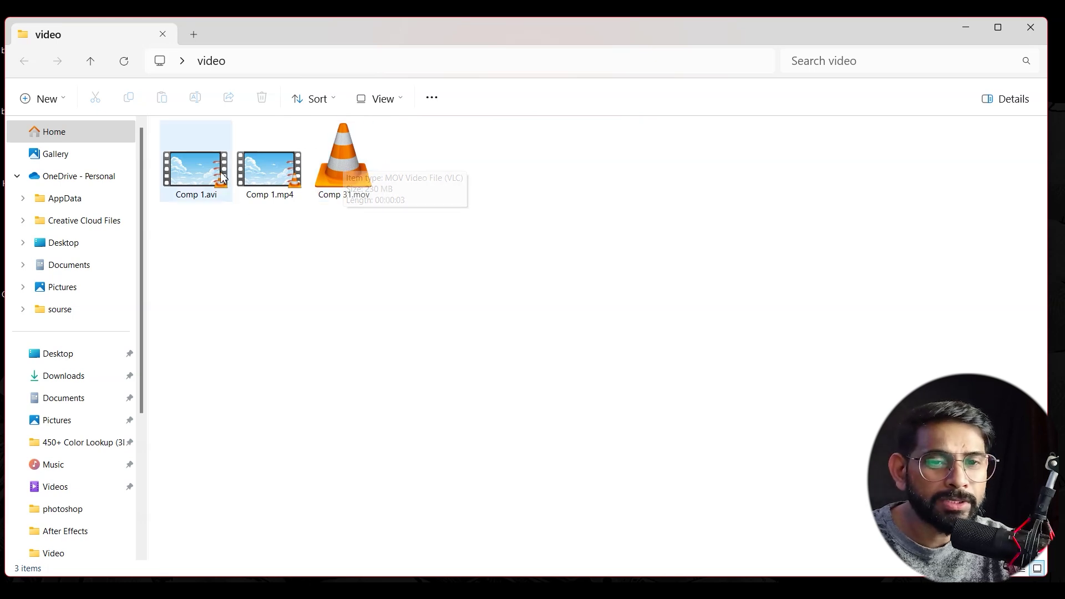
mouse_move(197, 182)
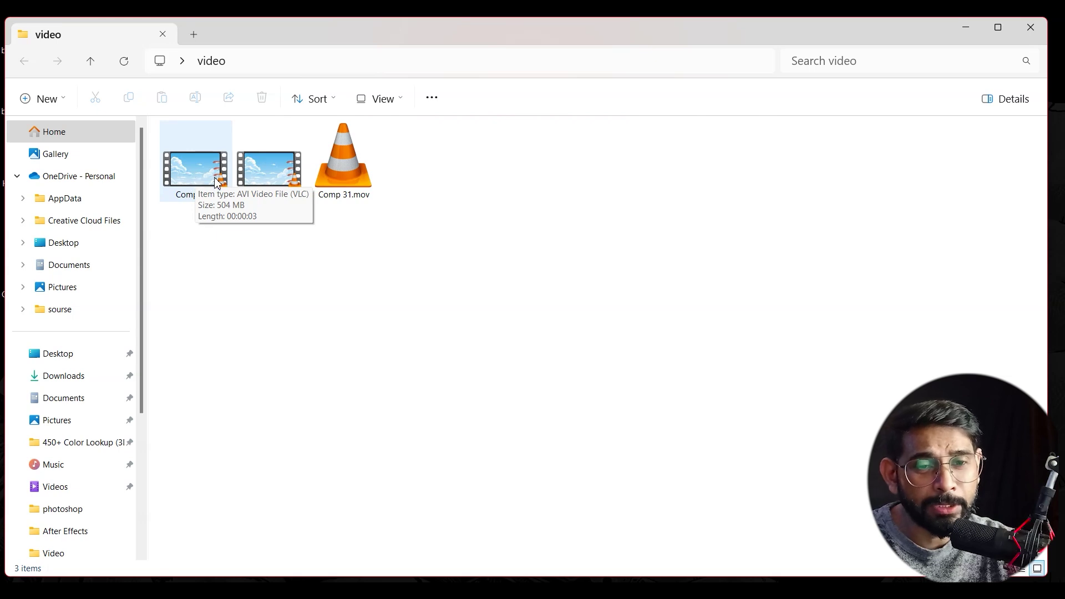
mouse_move(288, 175)
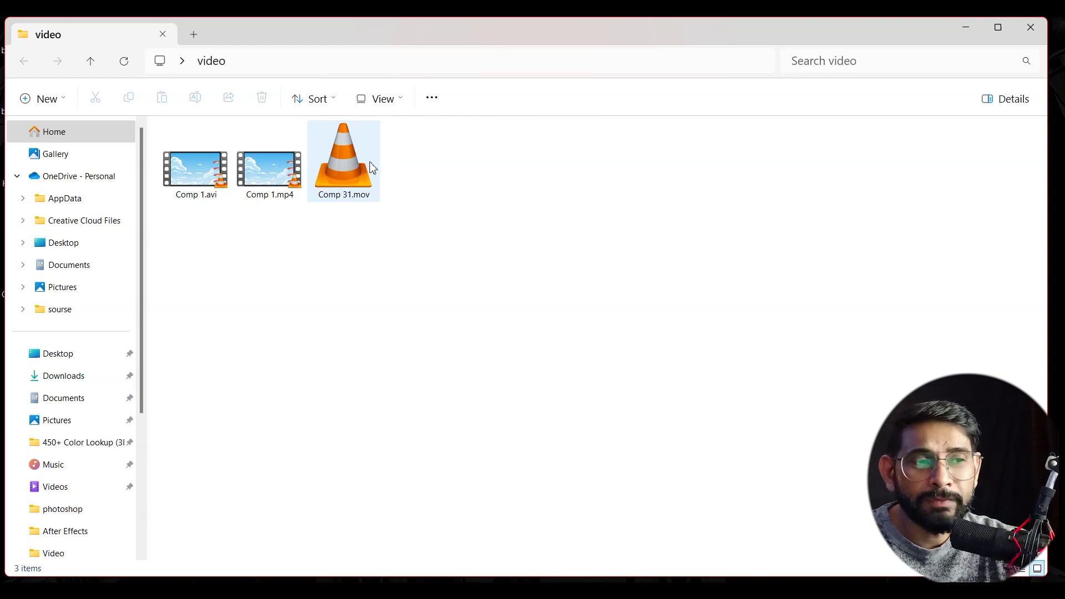
click(1033, 28)
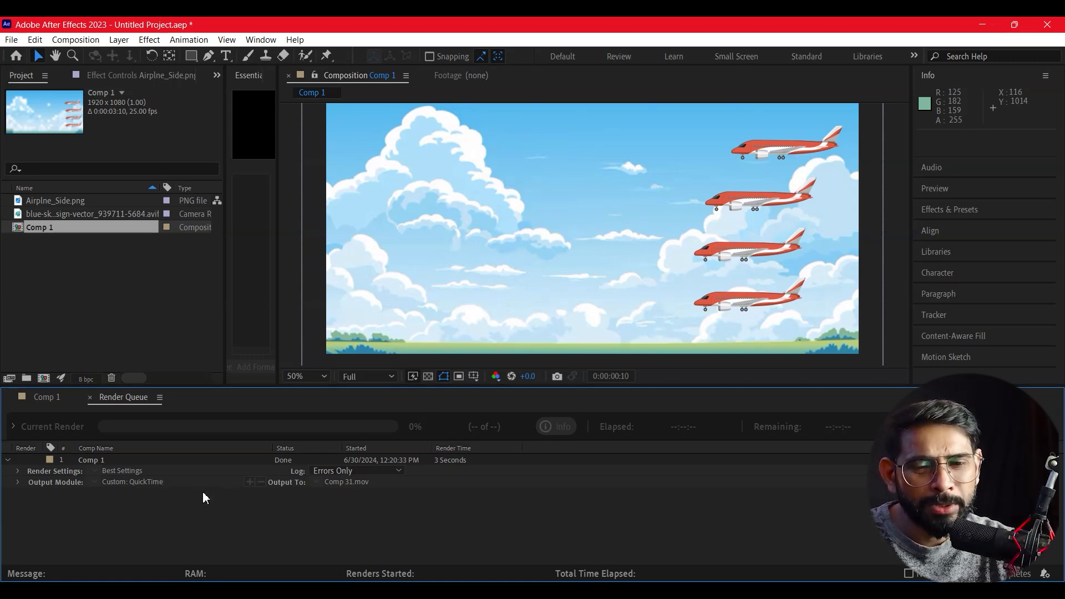
Delete the finished Comp 1 render and add Comp 1 to the Render Queue again
click(99, 460)
key(Delete)
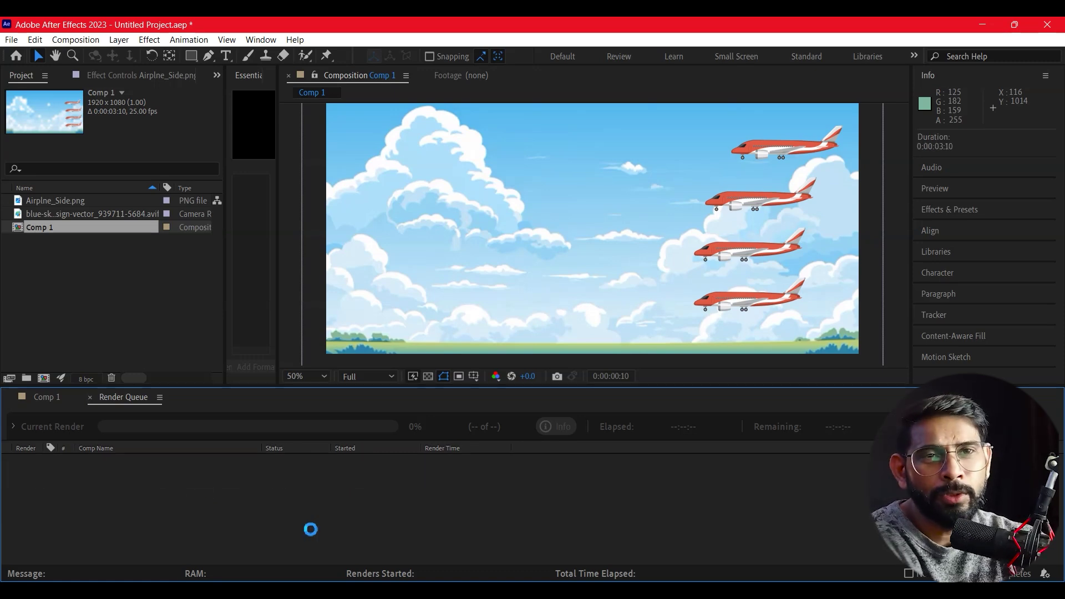
click(76, 40)
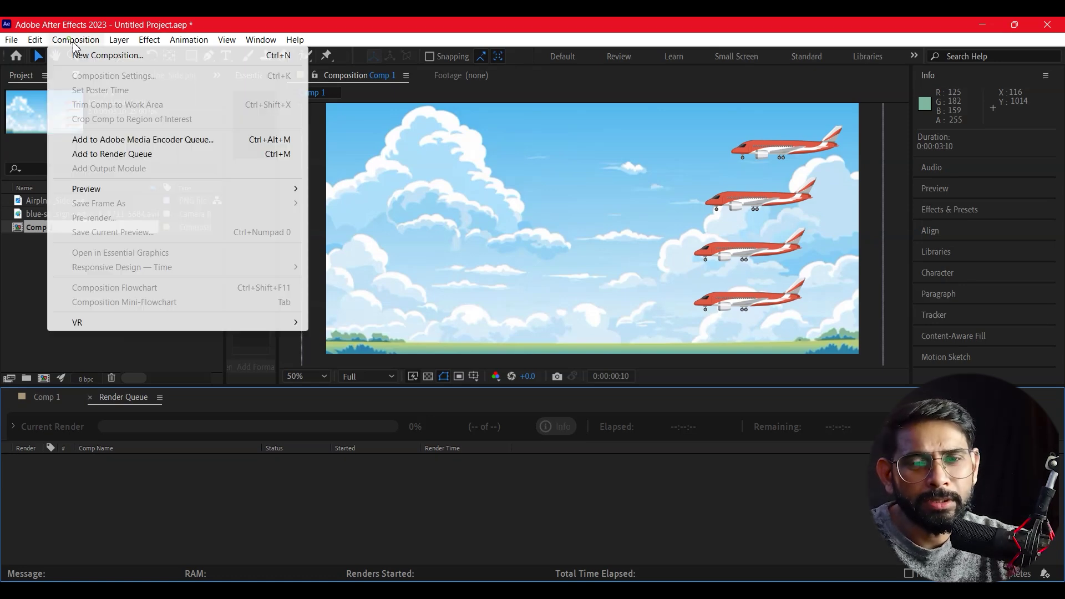
click(126, 157)
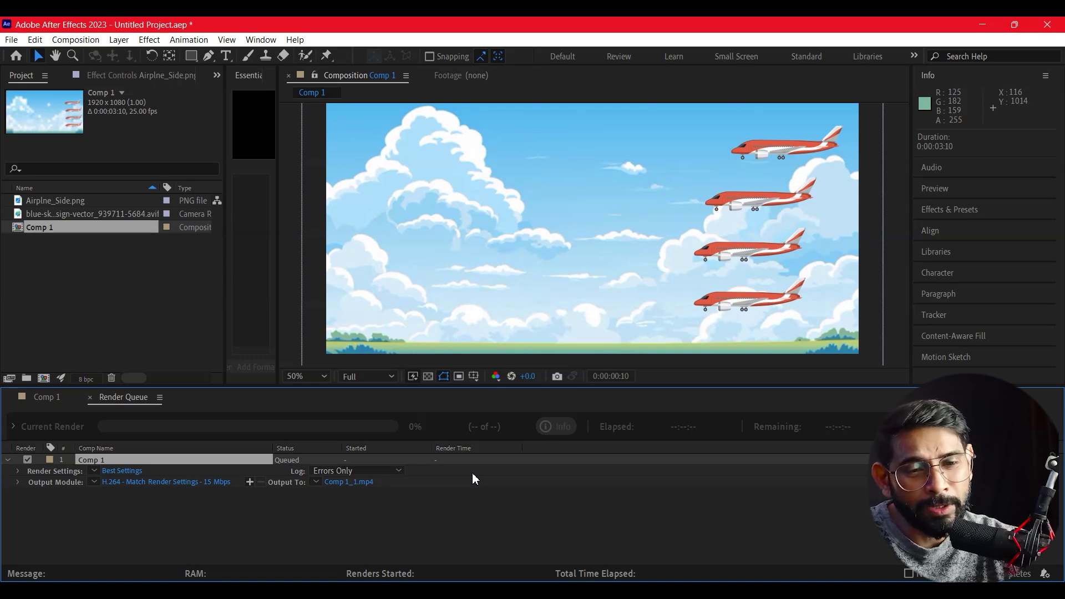
click(157, 480)
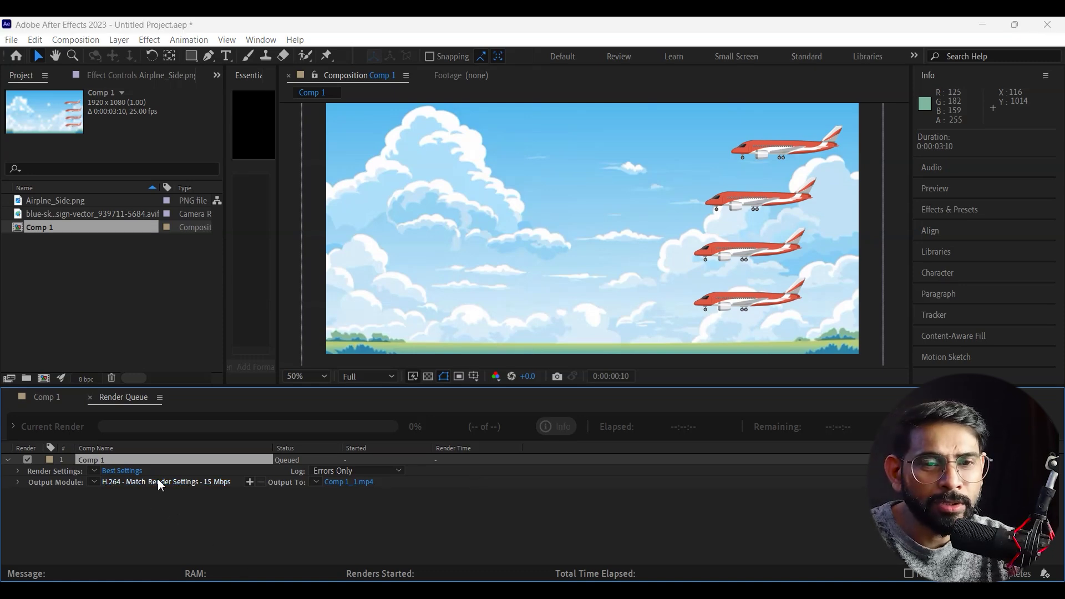
Try QuickTime with RGB + Alpha output, cancel it, then delete the sky background layer
click(417, 165)
click(523, 172)
click(521, 144)
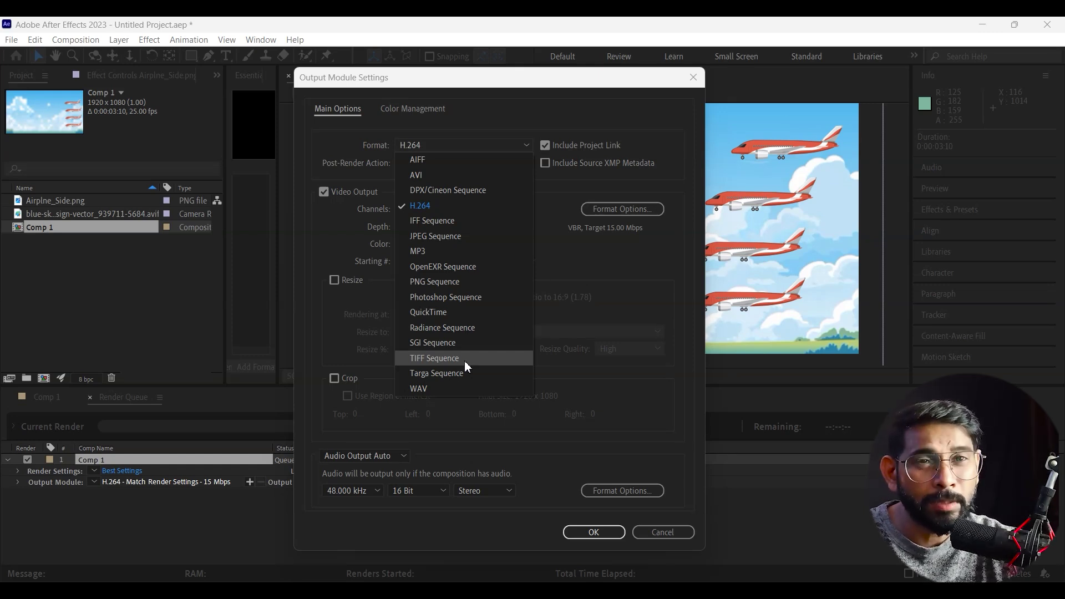
click(448, 314)
click(447, 208)
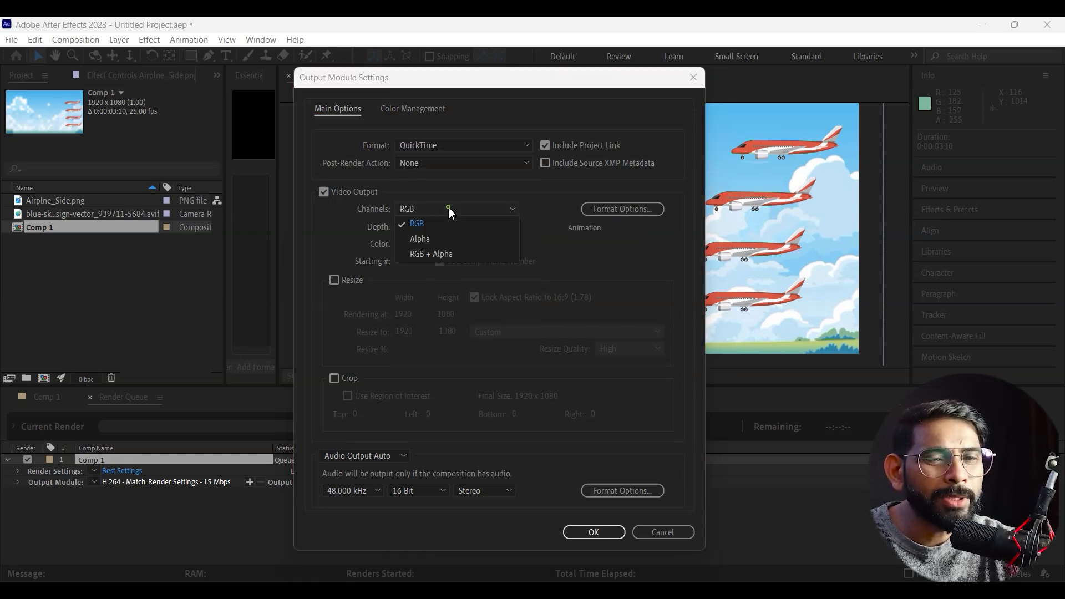
click(454, 255)
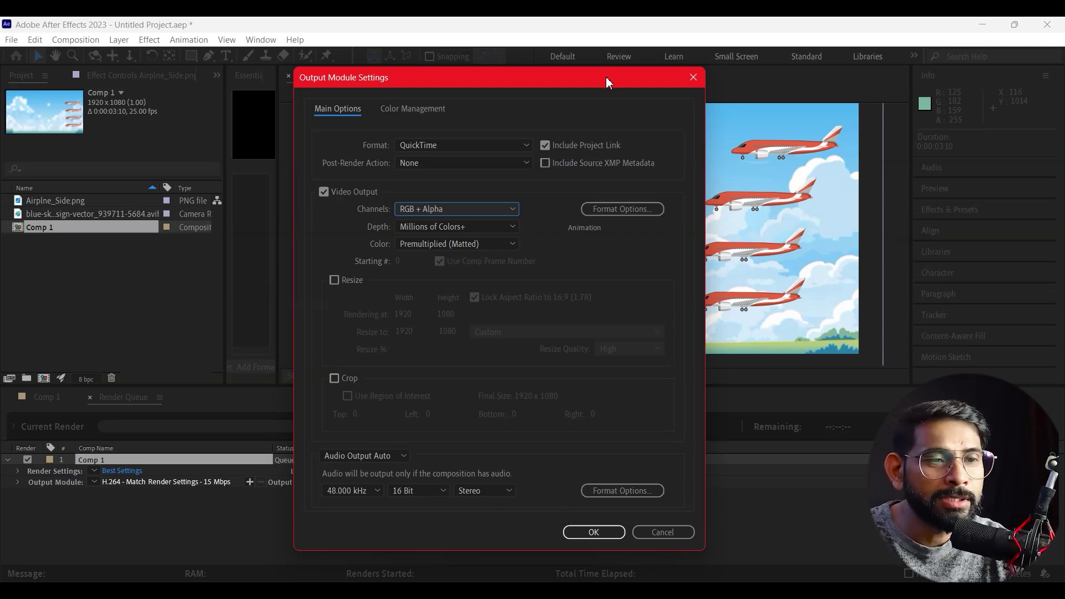
drag(608, 82, 412, 101)
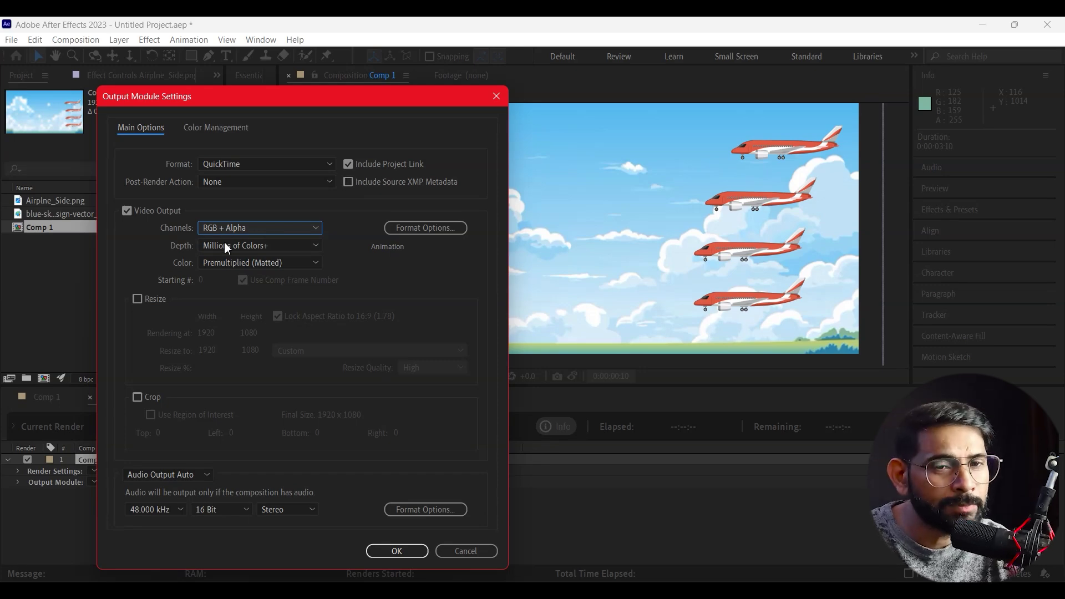
click(485, 550)
key(Delete)
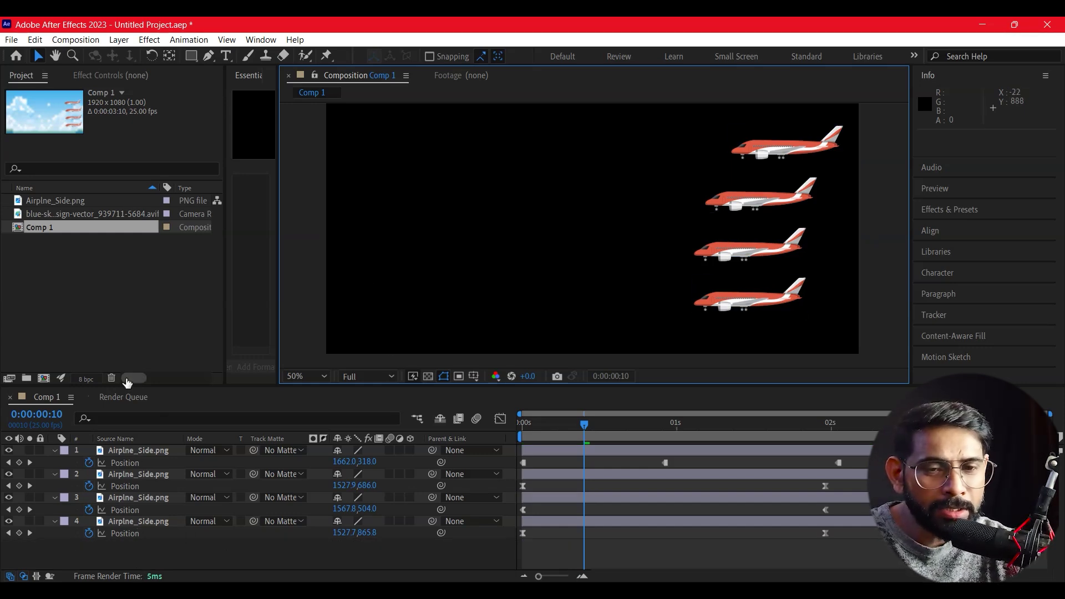
Open the H.264 Output Module settings for the queued Comp 1 render
click(132, 397)
click(162, 484)
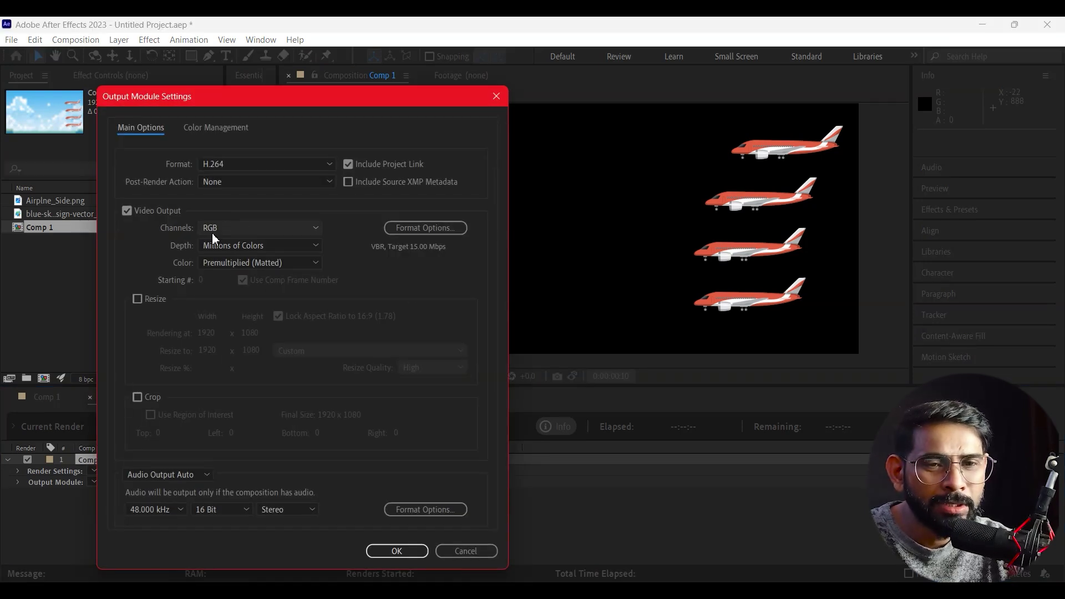
Set output to QuickTime with RGB + Alpha channels and render Comp 11_1.mov
click(244, 164)
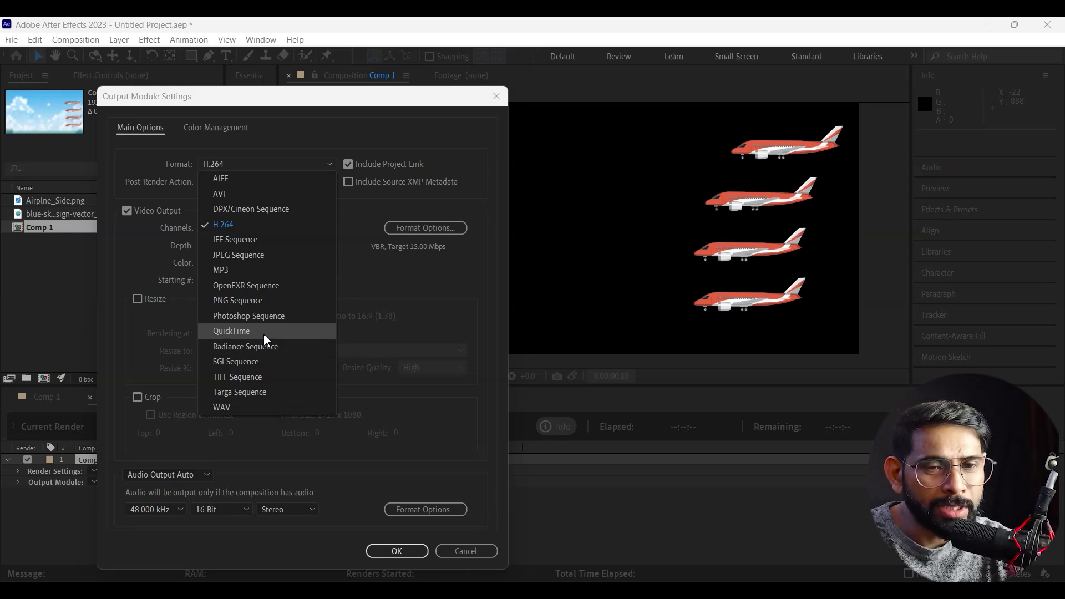
click(264, 332)
click(250, 230)
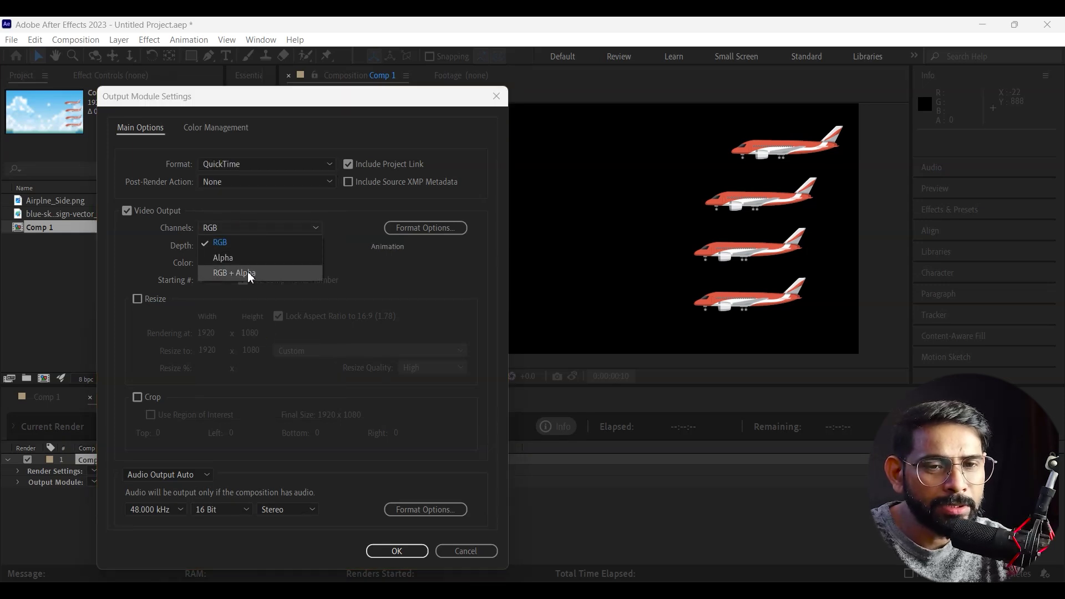
click(247, 272)
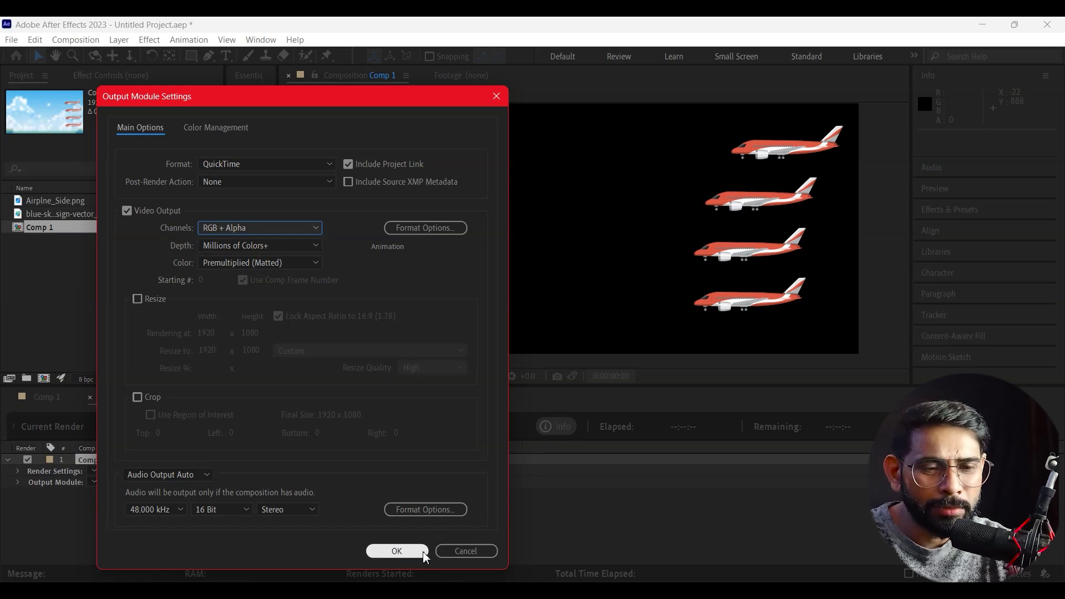
click(397, 551)
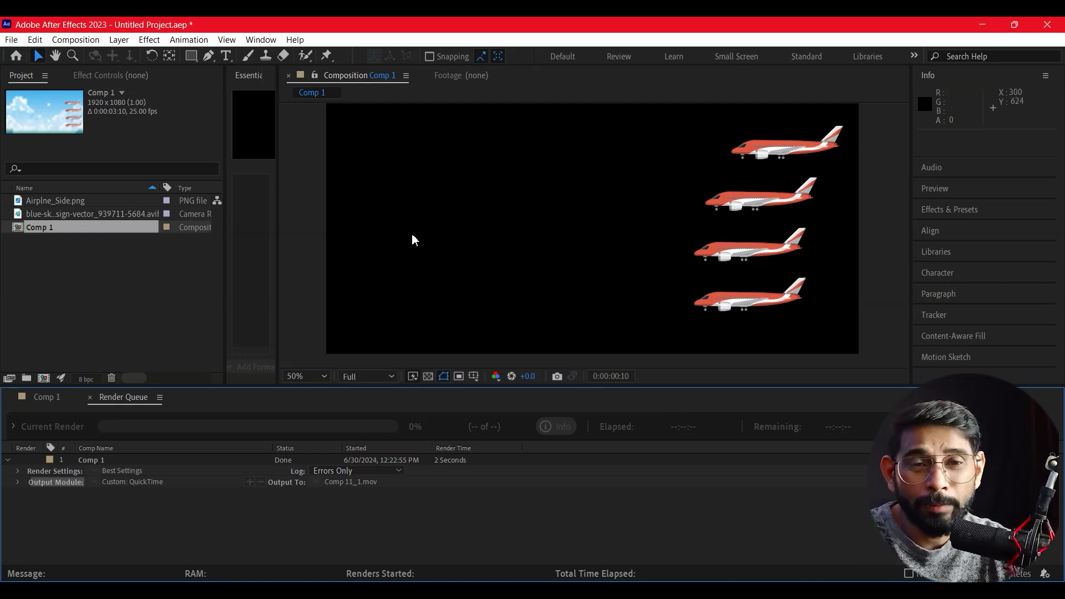
Import Comp 11_1.mov and hide all four Airplane_Side.png layers in Comp 1
double_click(87, 285)
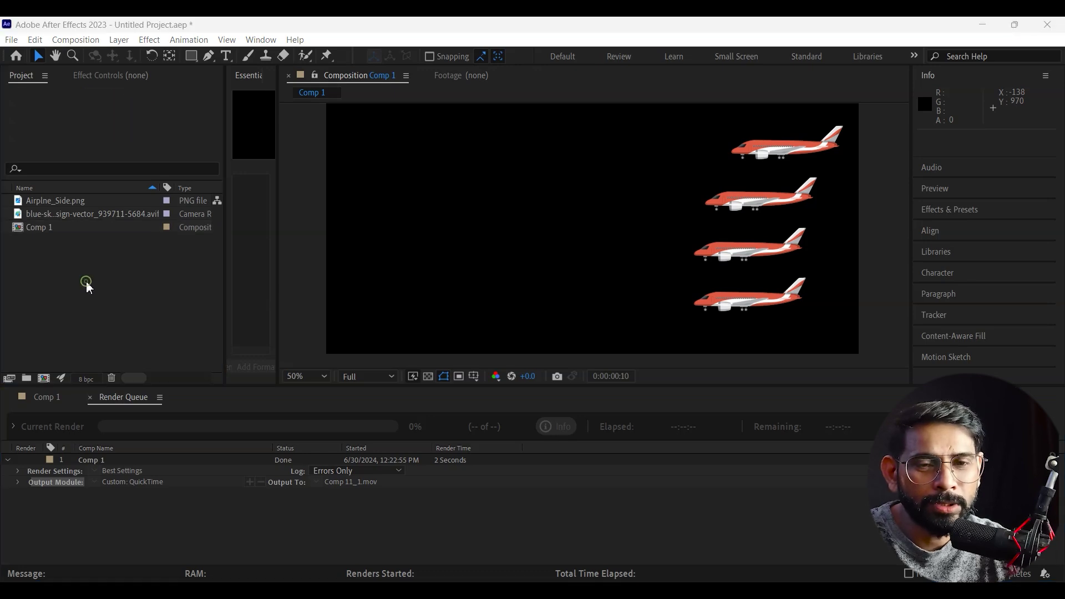
key(Return)
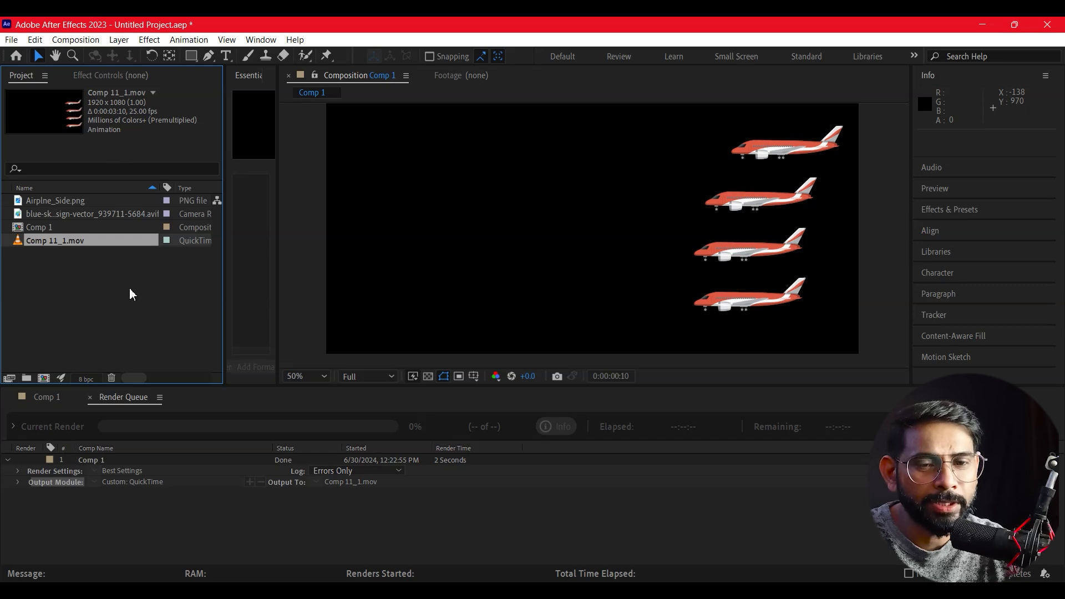
click(46, 397)
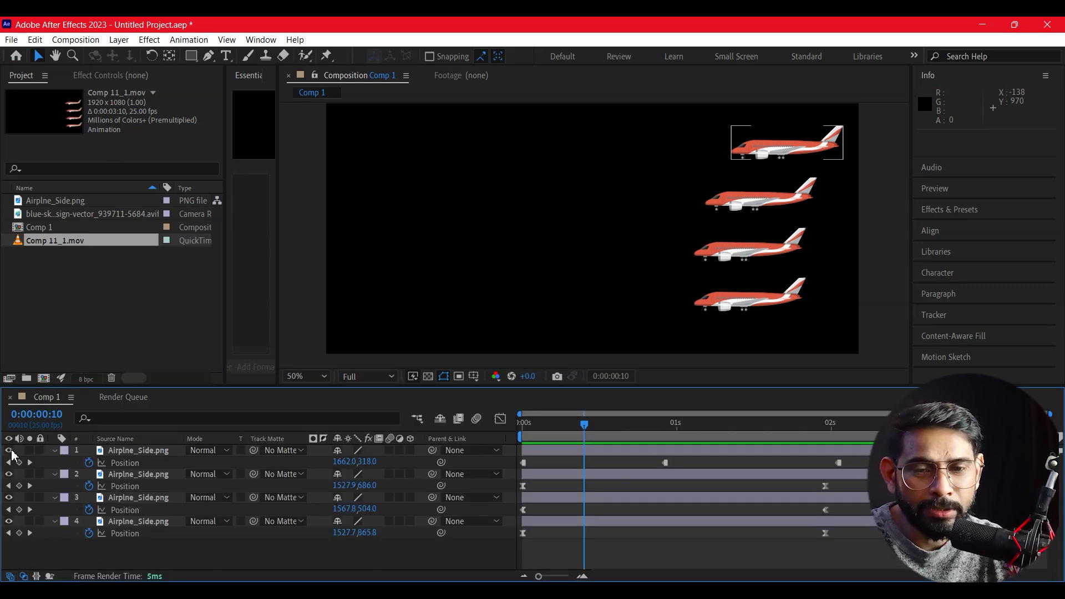
drag(11, 457, 52, 520)
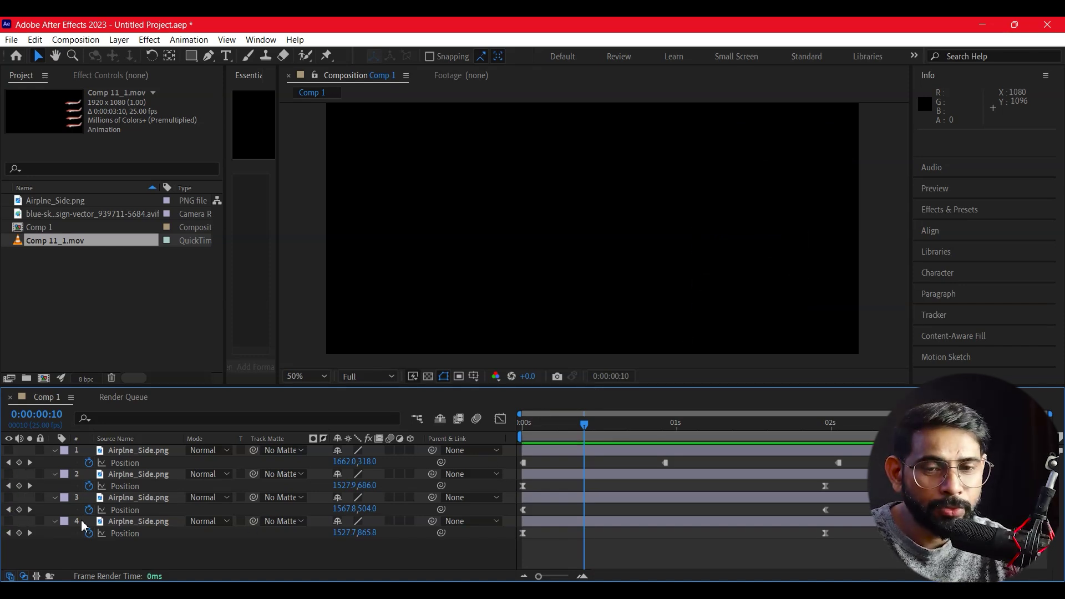
click(54, 450)
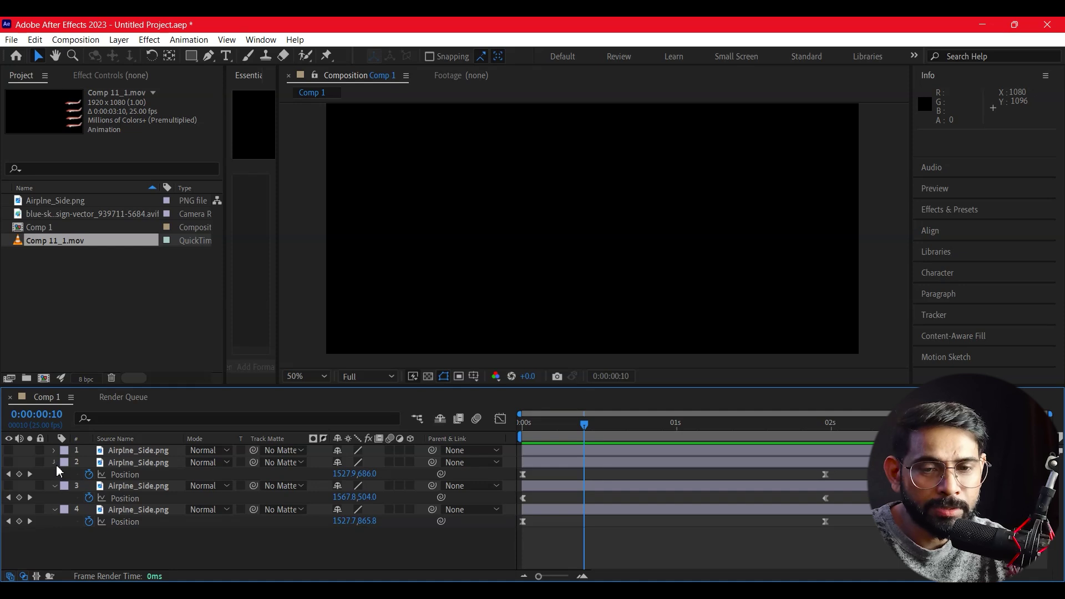
click(55, 462)
click(55, 474)
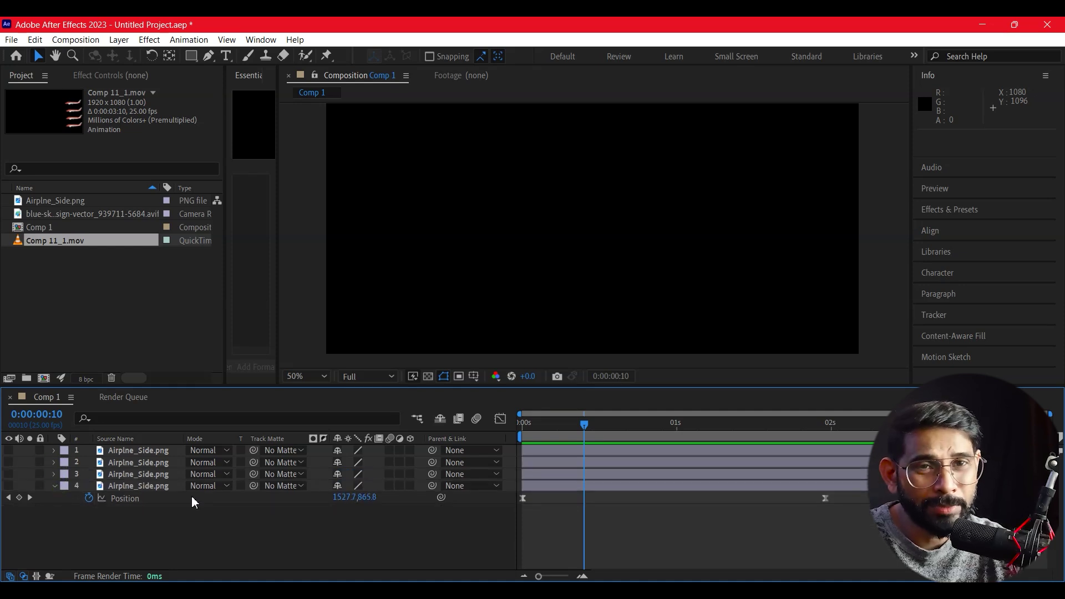
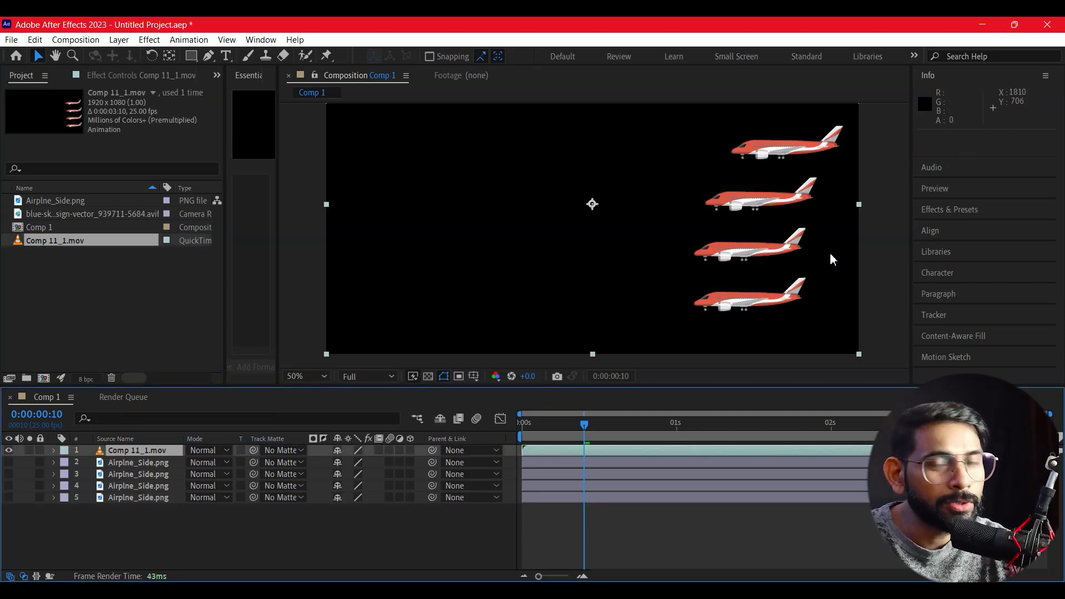
Drag the blue-sky clouds image into Comp 1 beneath the Comp 11_1.mov airplane layer
drag(34, 207, 120, 457)
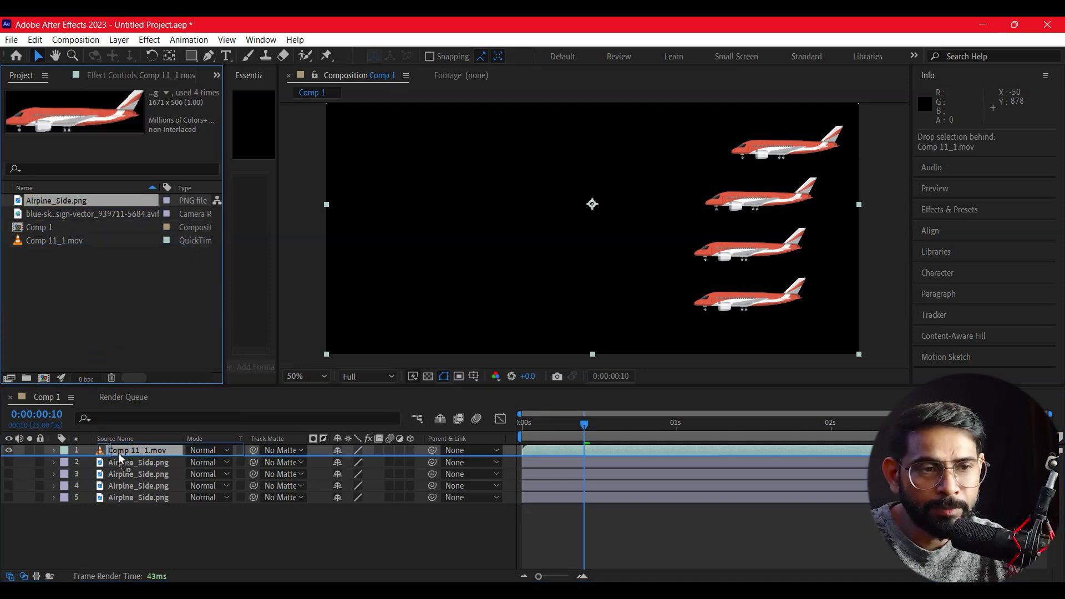
mouse_move(119, 457)
mouse_down()
mouse_move(55, 217)
mouse_move(121, 357)
mouse_move(139, 461)
mouse_up()
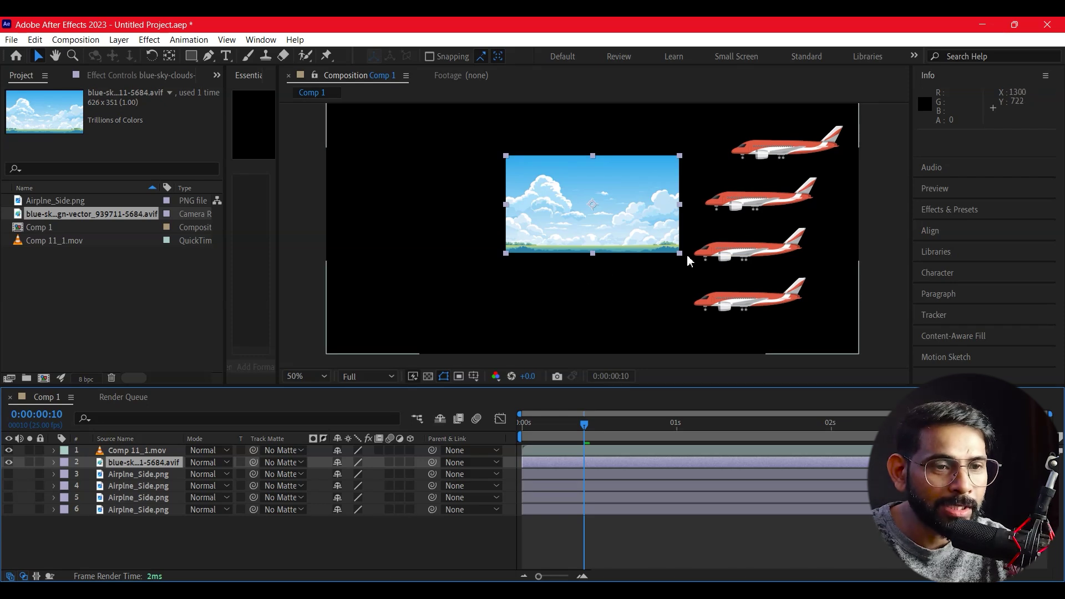
Scale the sky layer to about 335%, 352% so it covers the Comp 1 frame
drag(680, 254, 887, 381)
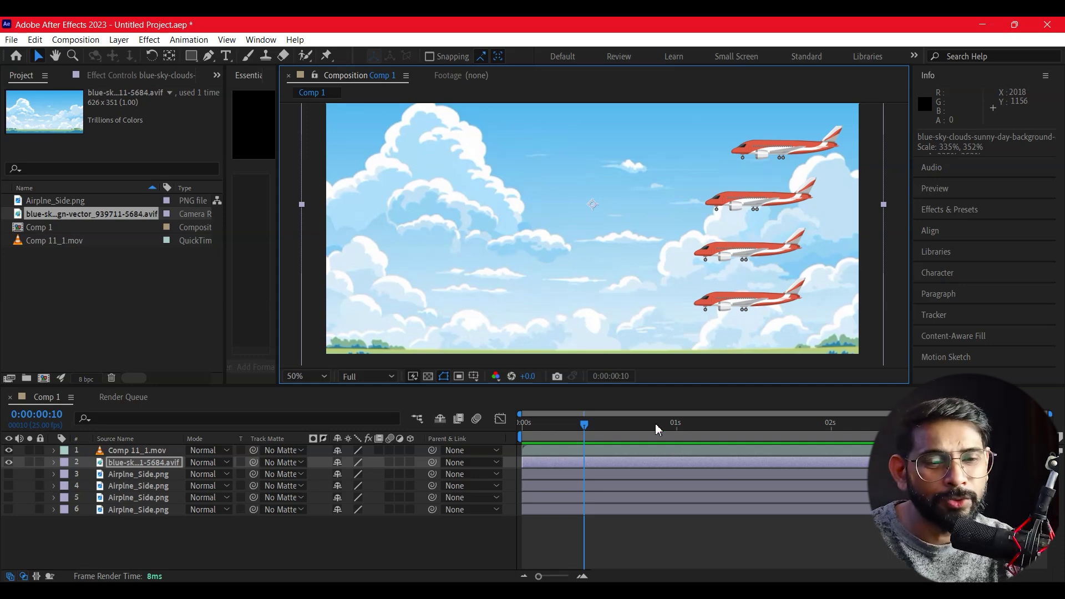
Scrub forward to watch the four airplanes cross the sky, then return to 0:00:00:00
mouse_move(577, 430)
mouse_down()
mouse_move(644, 470)
mouse_move(532, 474)
mouse_move(649, 494)
mouse_up()
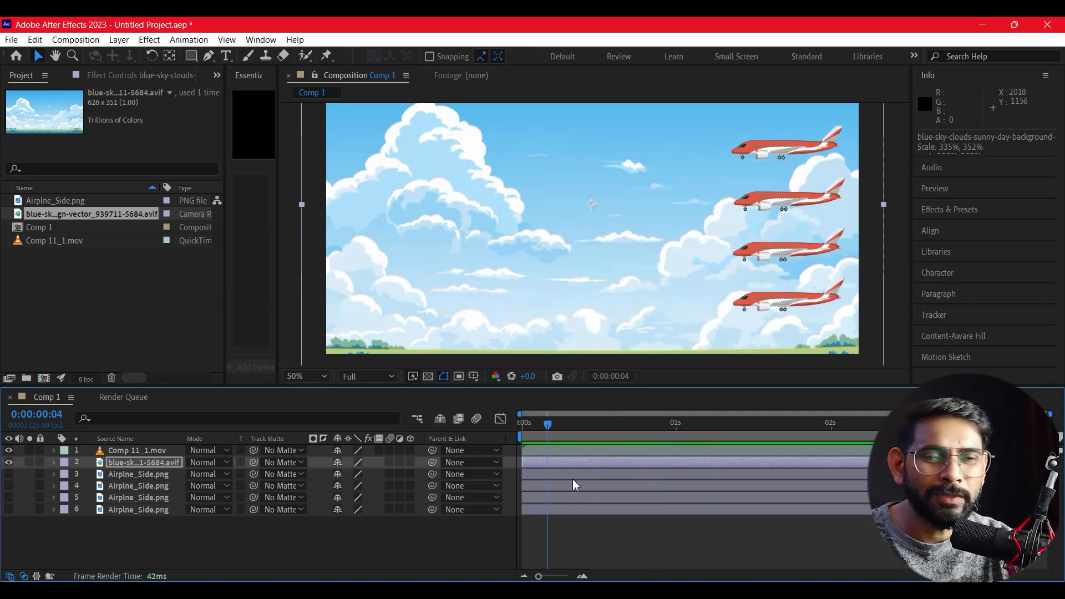
drag(648, 492, 524, 492)
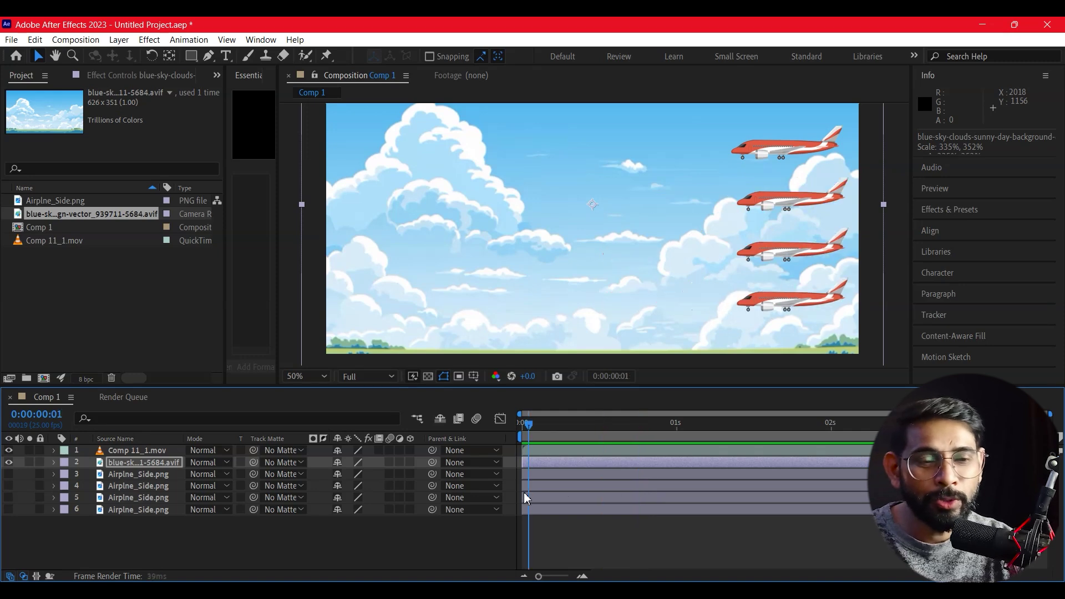